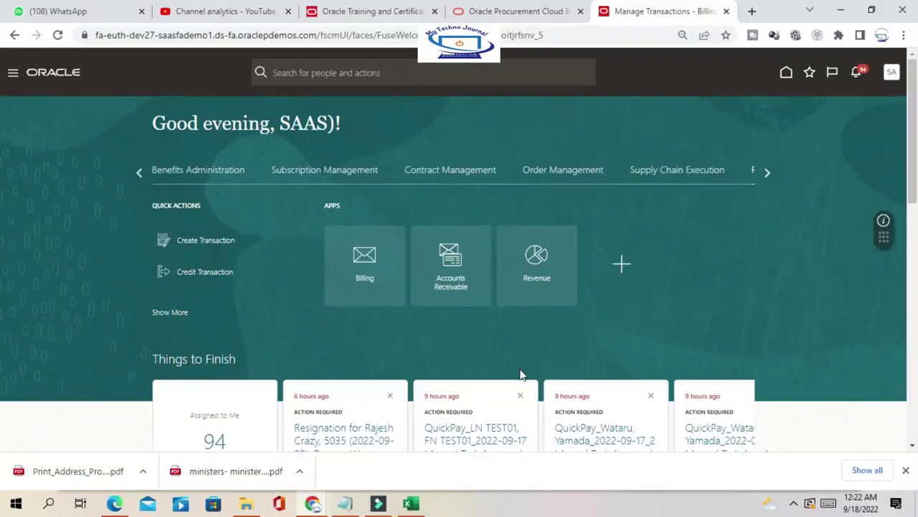
- Switch to the Excel workbook and review the Refund sheet's invoice customer, invoice amount and receipt amount
{"action": "left_click", "coordinate": [409, 505]}
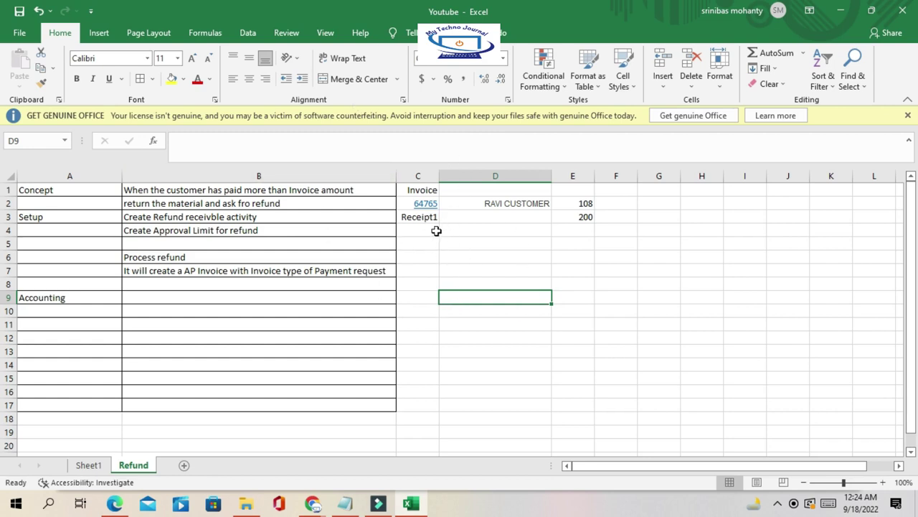
{"action": "left_click", "coordinate": [580, 205]}
{"action": "left_click", "coordinate": [468, 203]}
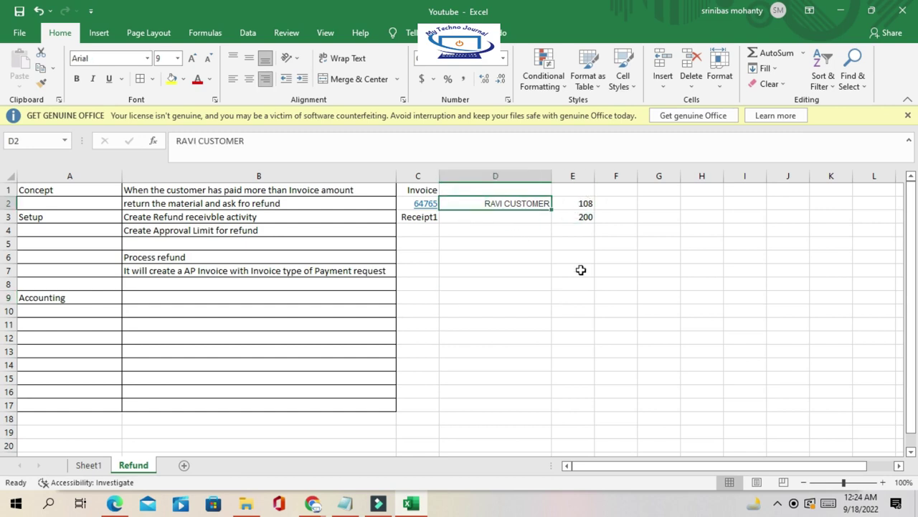
{"action": "left_click", "coordinate": [554, 226]}
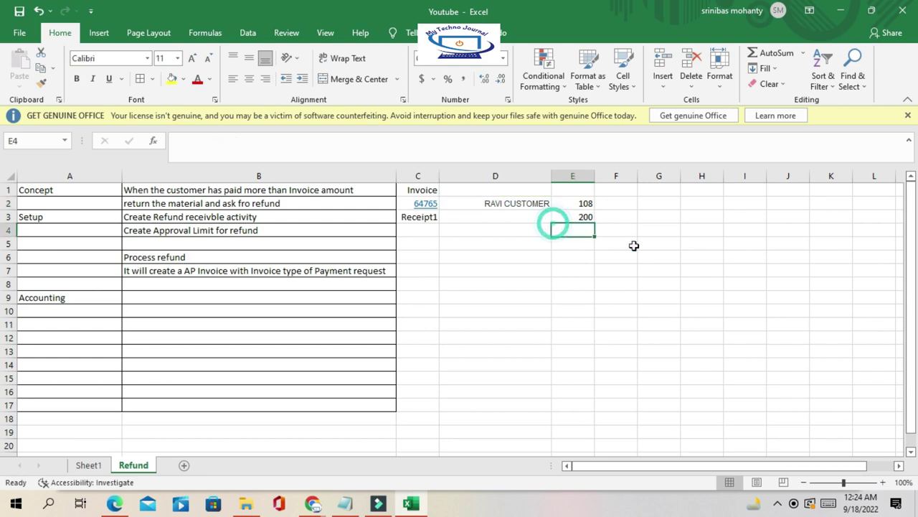
{"action": "left_click", "coordinate": [558, 216]}
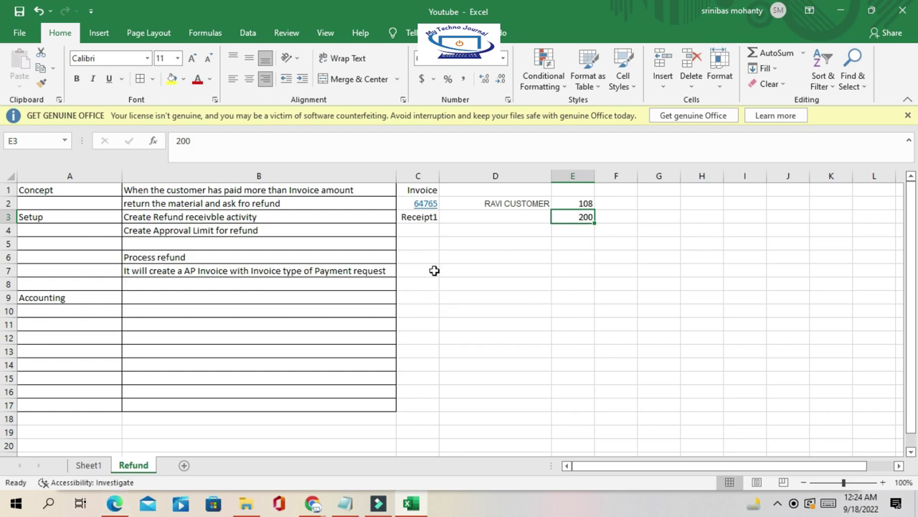
{"action": "left_click", "coordinate": [467, 325]}
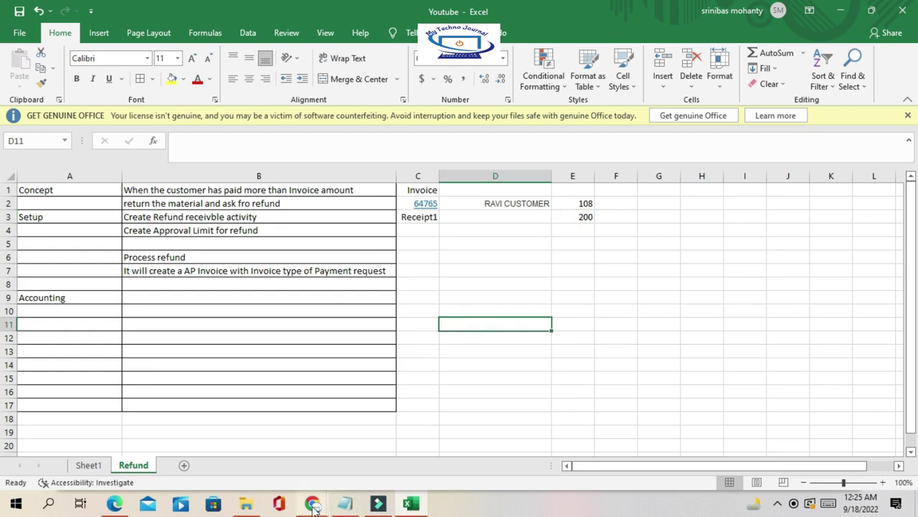
- Switch back to Oracle in Chrome and open the Manage Transactions page of the Billing work area
{"action": "mouse_move", "coordinate": [315, 505]}
{"action": "left_click", "coordinate": [377, 453]}
{"action": "left_click", "coordinate": [367, 261]}
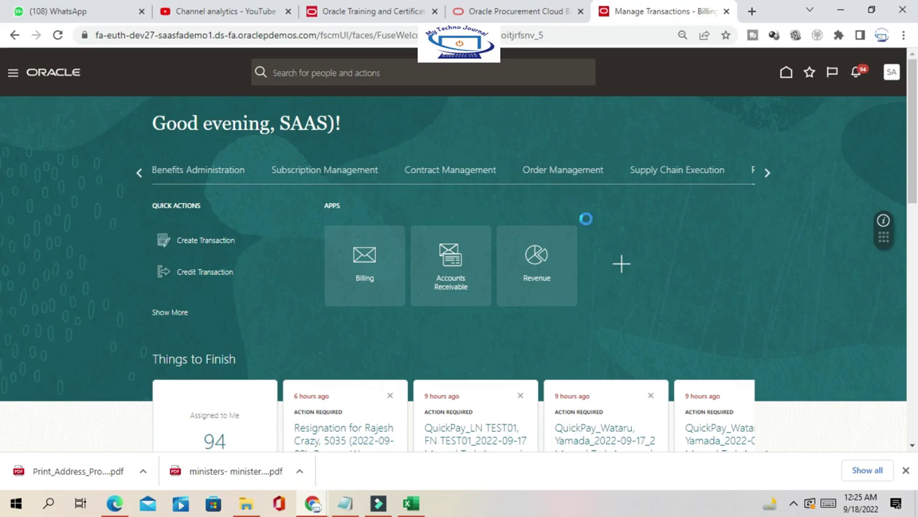
{"action": "left_click", "coordinate": [794, 503]}
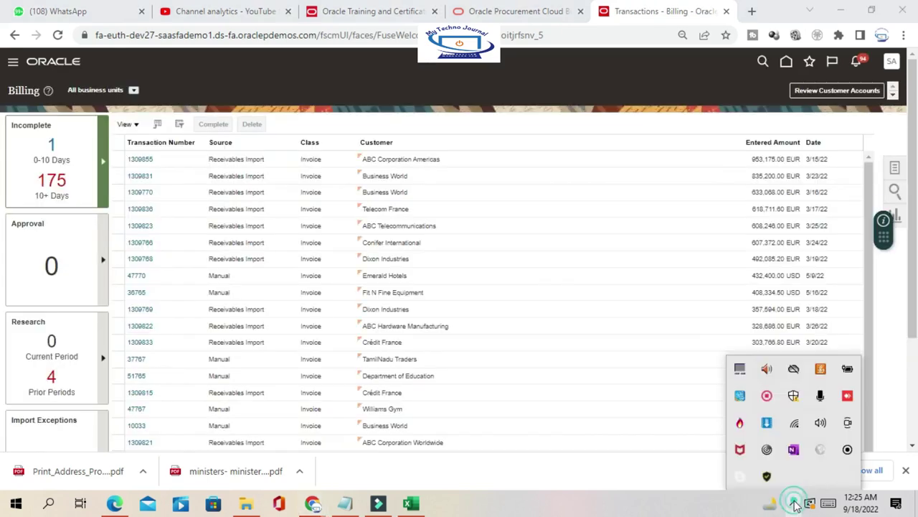
{"action": "left_click", "coordinate": [895, 170]}
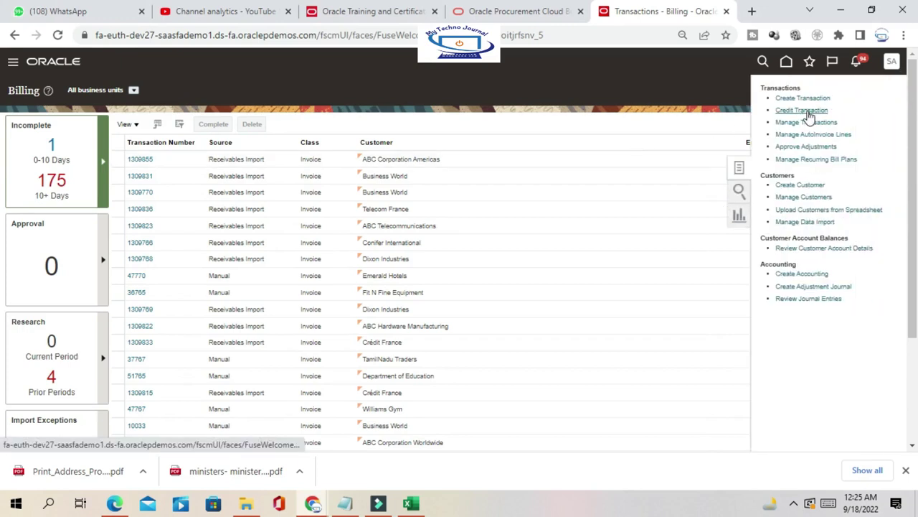
{"action": "left_click", "coordinate": [800, 122]}
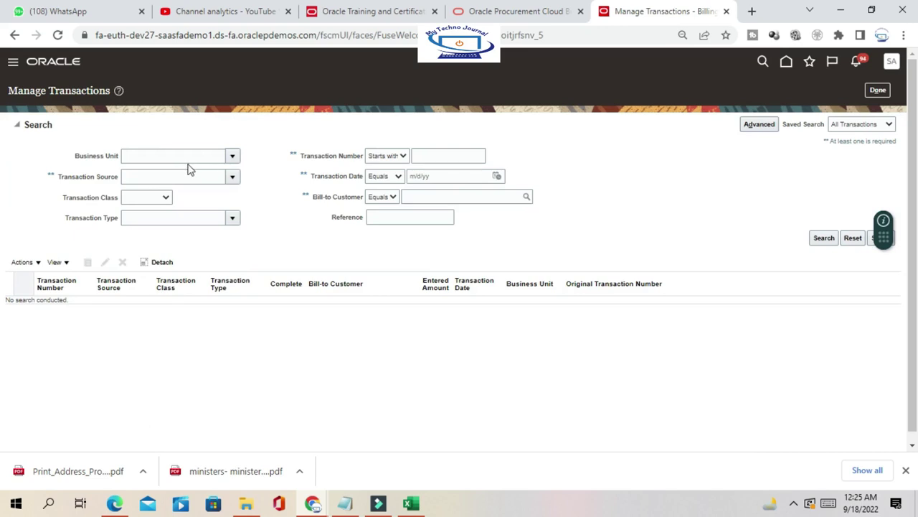
{"action": "left_click", "coordinate": [180, 155]}
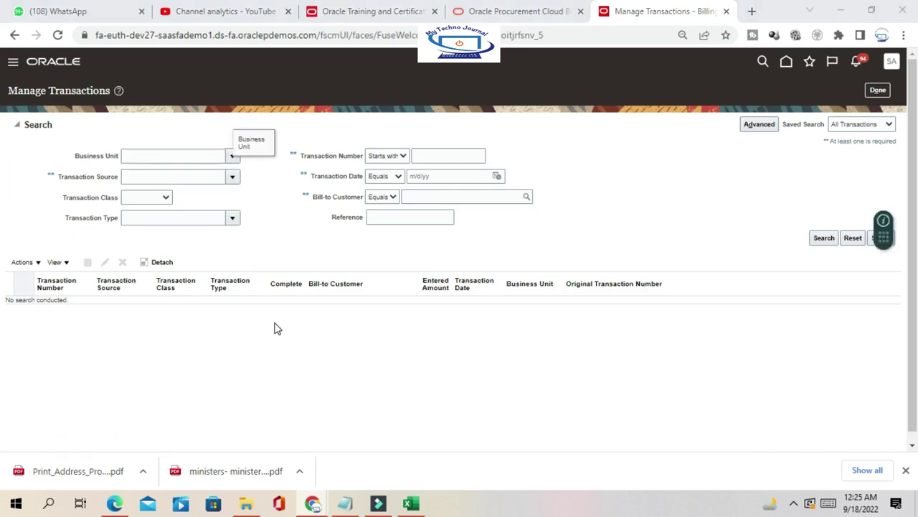
- Copy the invoice number from cell C2 of the Excel Refund sheet and search transactions in Oracle by that number
{"action": "key", "text": "alt+Tab"}
{"action": "left_click", "coordinate": [361, 201]}
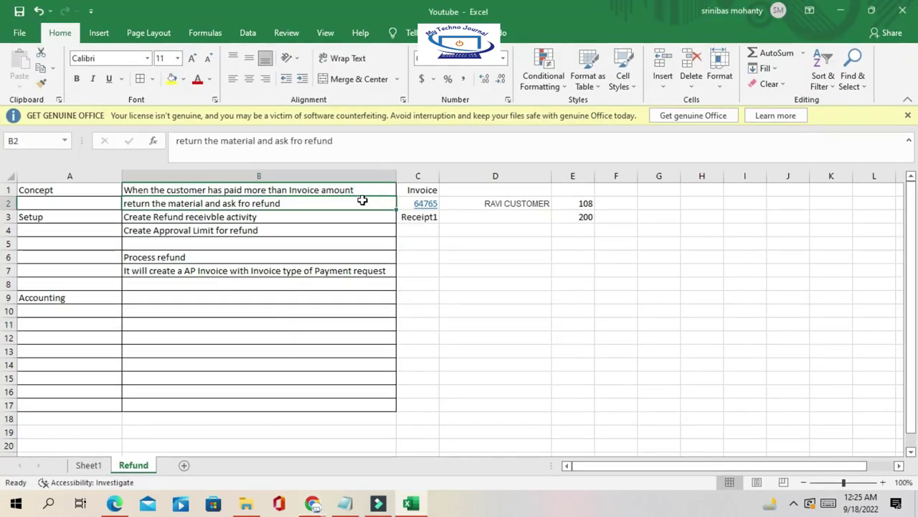
{"action": "key", "text": "Right"}
{"action": "left_click_drag", "start_coordinate": [176, 140], "coordinate": [225, 140]}
{"action": "key", "text": "ctrl+c"}
{"action": "key", "text": "alt+Tab"}
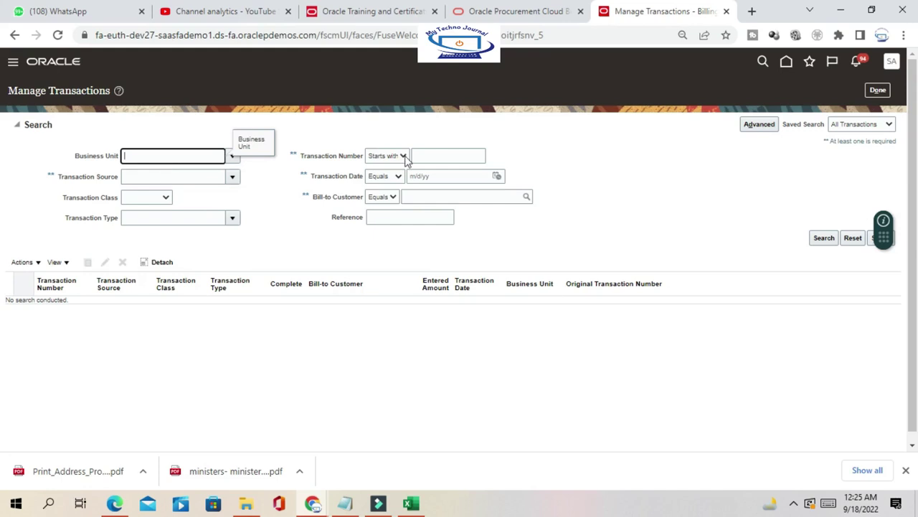
{"action": "left_click", "coordinate": [442, 155]}
{"action": "key", "text": "ctrl+v"}
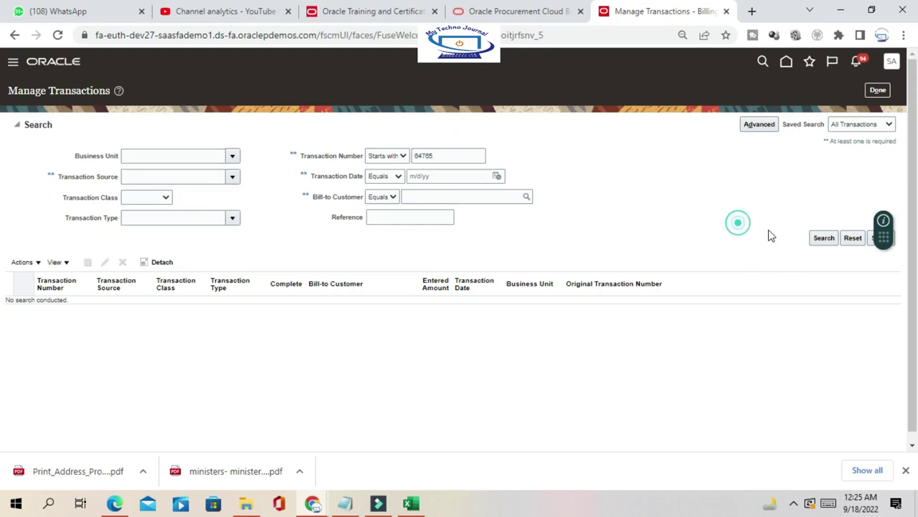
{"action": "left_click", "coordinate": [822, 237]}
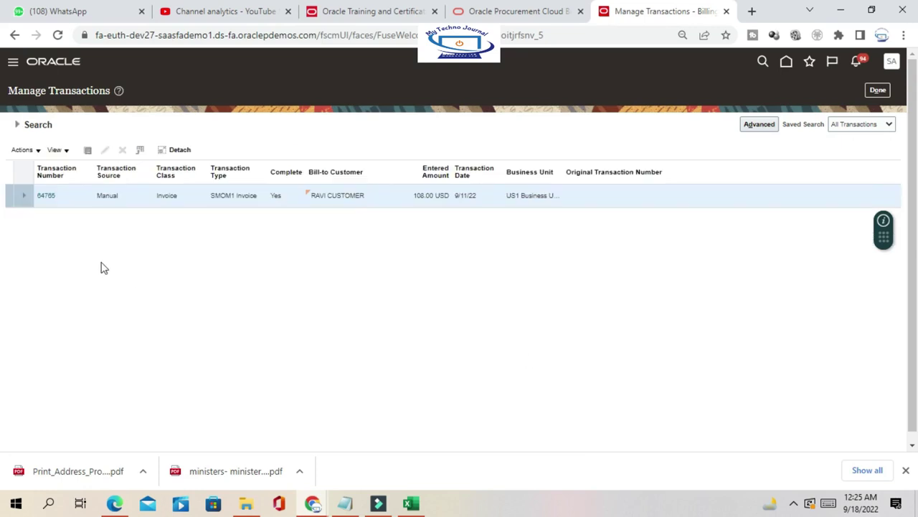
- Open the found invoice, examine its balance details, and leave the invoice without saving
{"action": "left_click", "coordinate": [47, 196]}
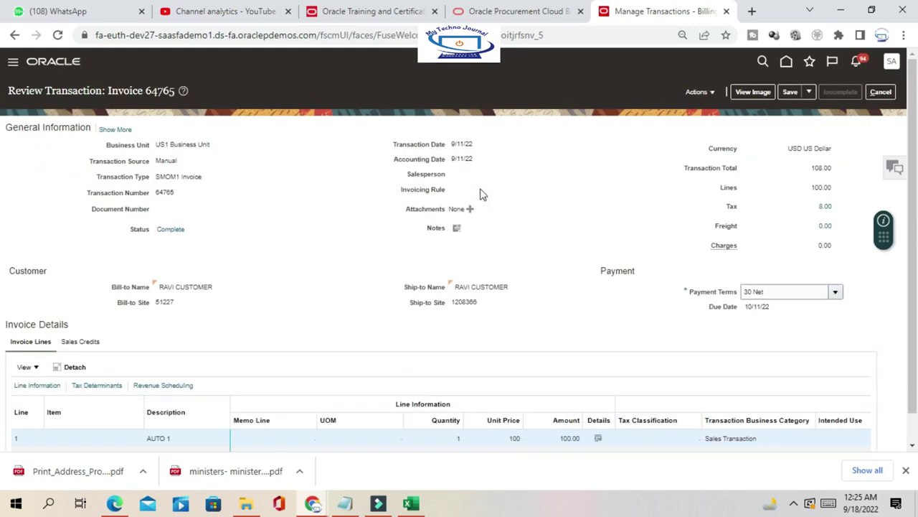
{"action": "double_click", "coordinate": [820, 168]}
{"action": "left_click", "coordinate": [710, 94]}
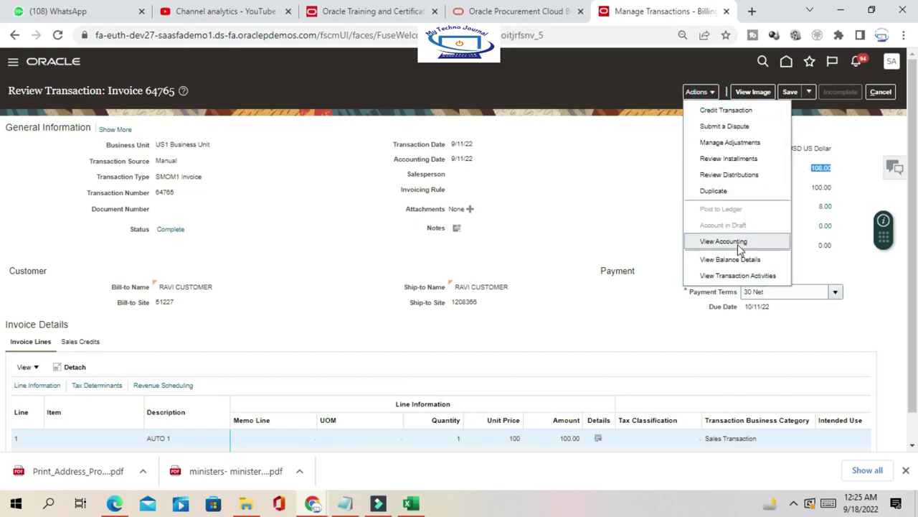
{"action": "left_click", "coordinate": [630, 134]}
{"action": "left_click", "coordinate": [699, 92]}
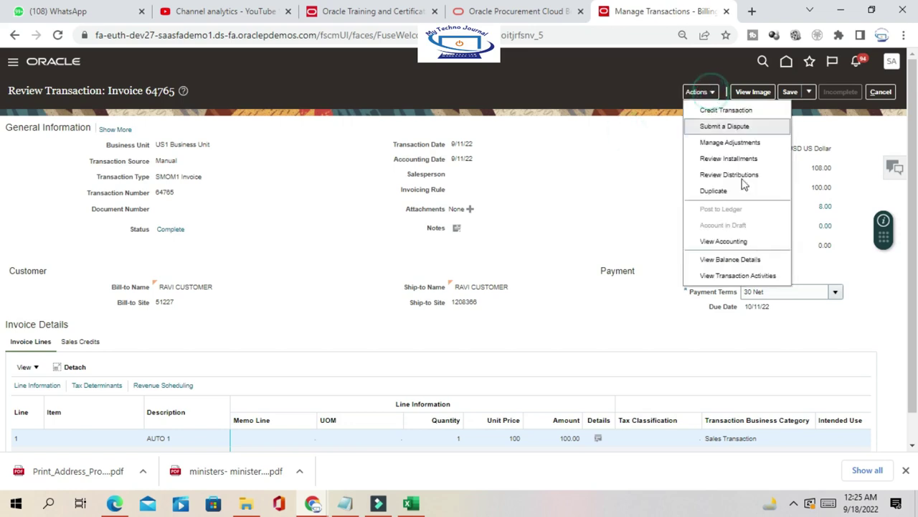
{"action": "left_click", "coordinate": [742, 260]}
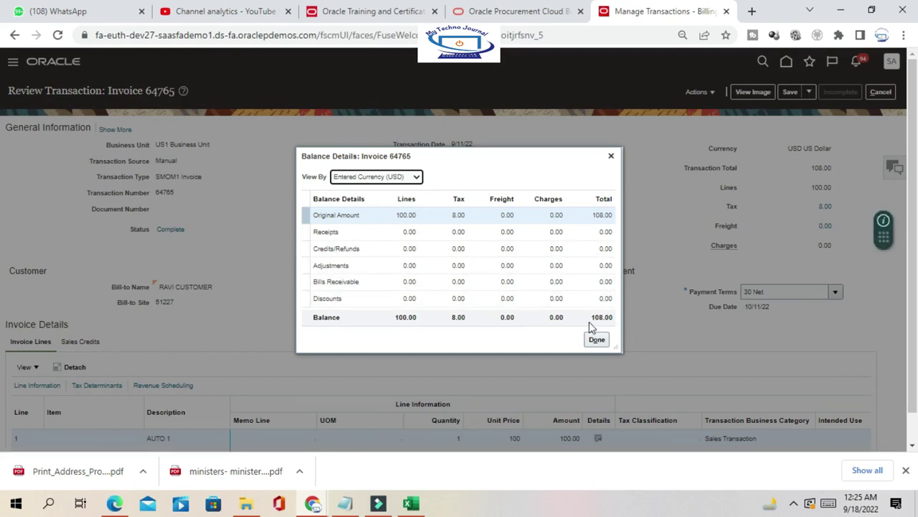
{"action": "left_click_drag", "start_coordinate": [588, 322], "coordinate": [596, 339]}
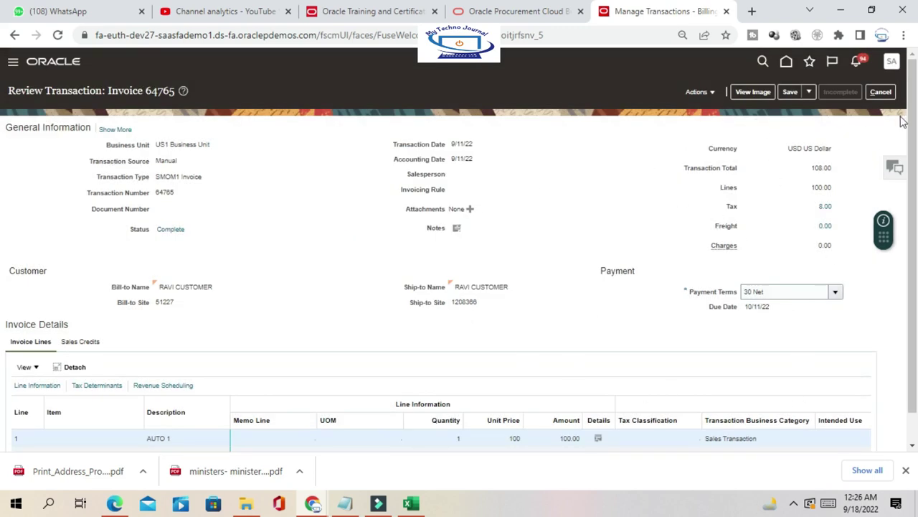
{"action": "left_click", "coordinate": [882, 92]}
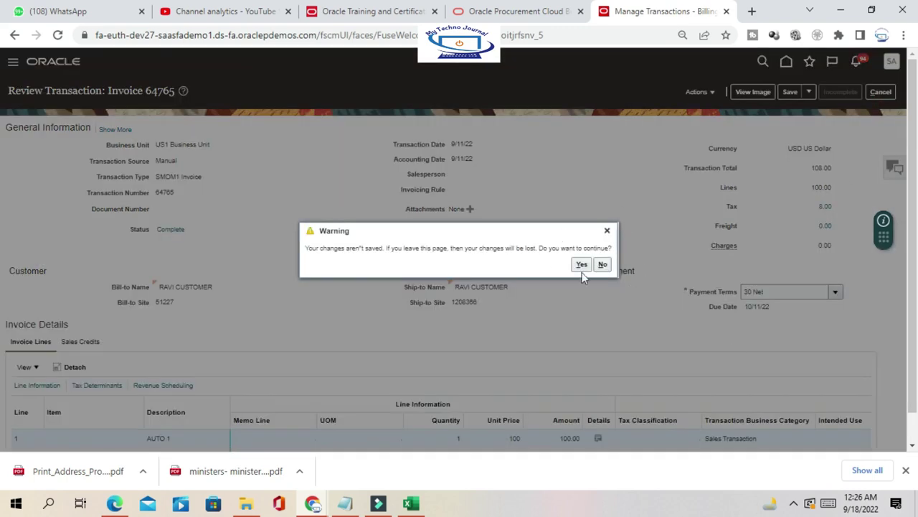
{"action": "left_click", "coordinate": [582, 264]}
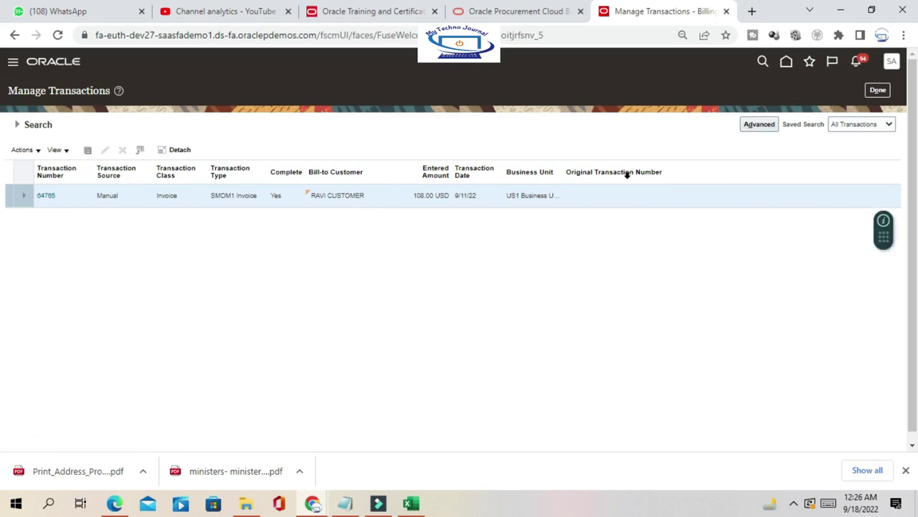
- Open the Oracle home page in a new browser tab and start a new receipt in Accounts Receivable
{"action": "right_click", "coordinate": [787, 63]}
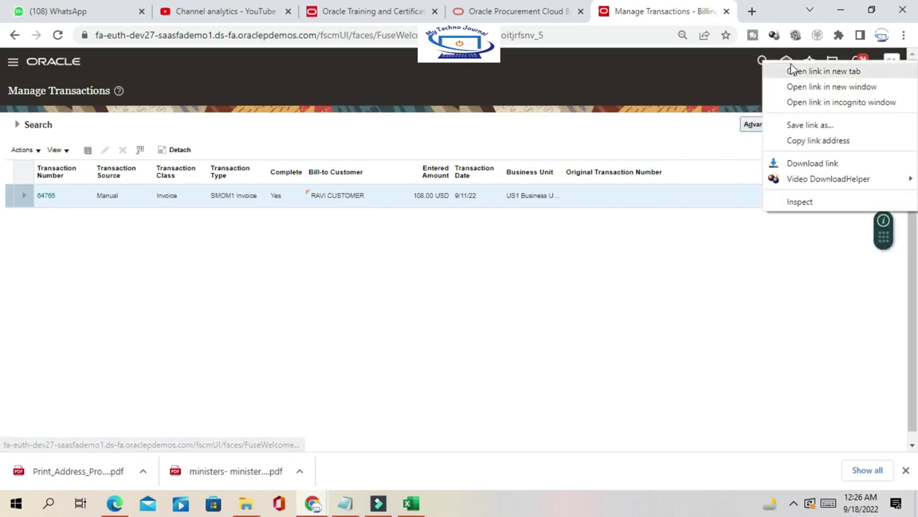
{"action": "left_click", "coordinate": [791, 72]}
{"action": "left_click", "coordinate": [678, 10]}
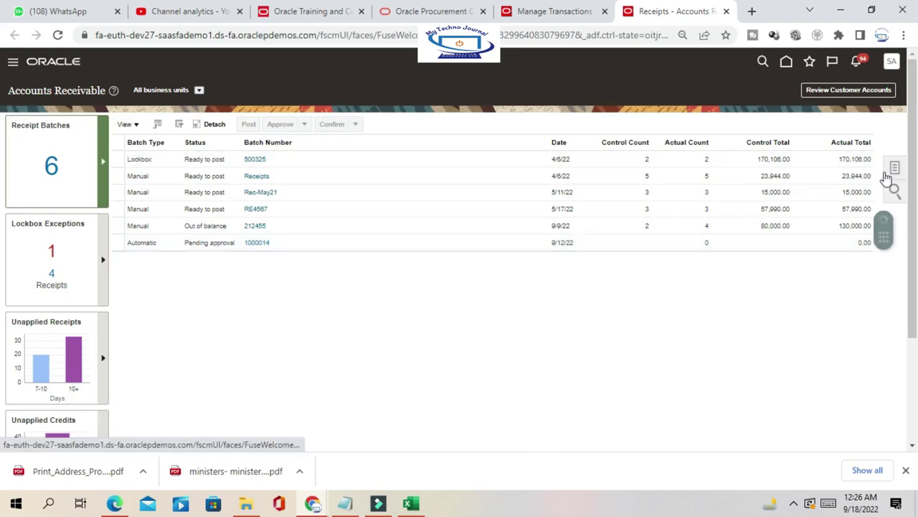
{"action": "left_click", "coordinate": [890, 167]}
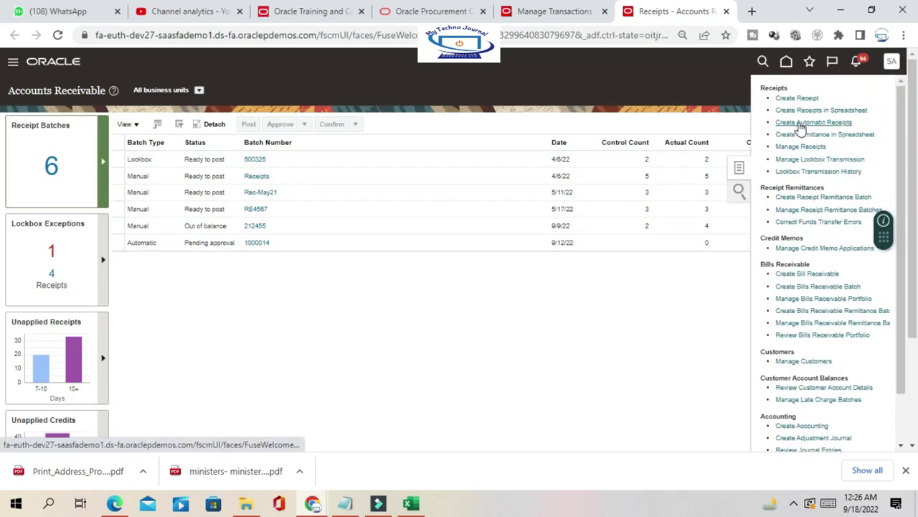
{"action": "left_click", "coordinate": [798, 98]}
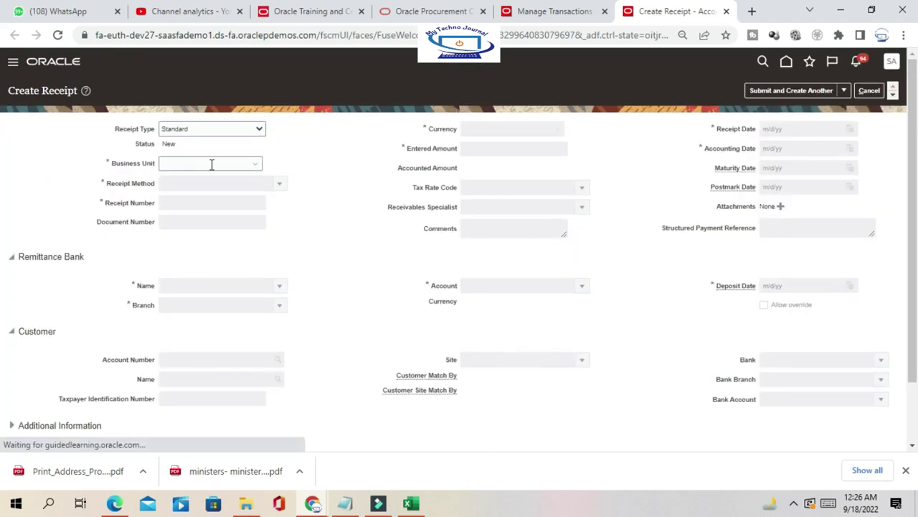
- Set the receipt's business unit to US1 Business Unit and its receipt method to Check (Directly/No Remit)
{"action": "left_click", "coordinate": [211, 164]}
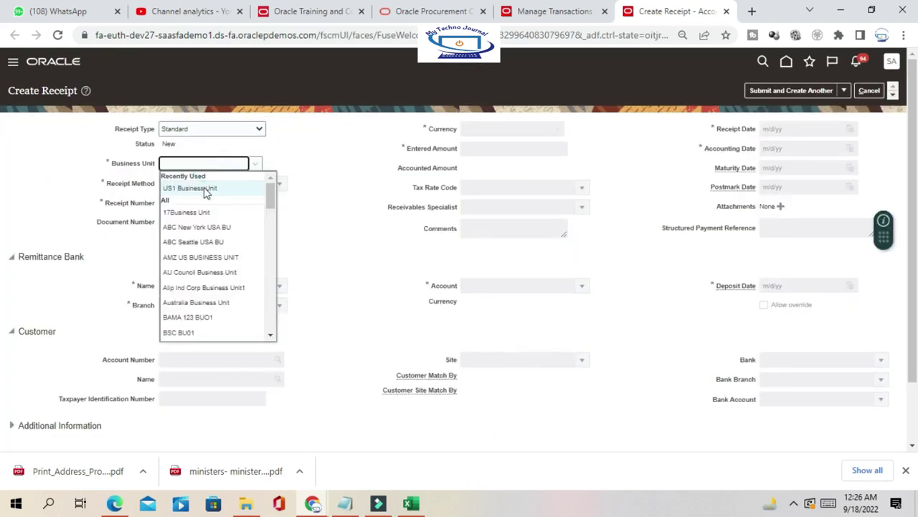
{"action": "left_click", "coordinate": [206, 189]}
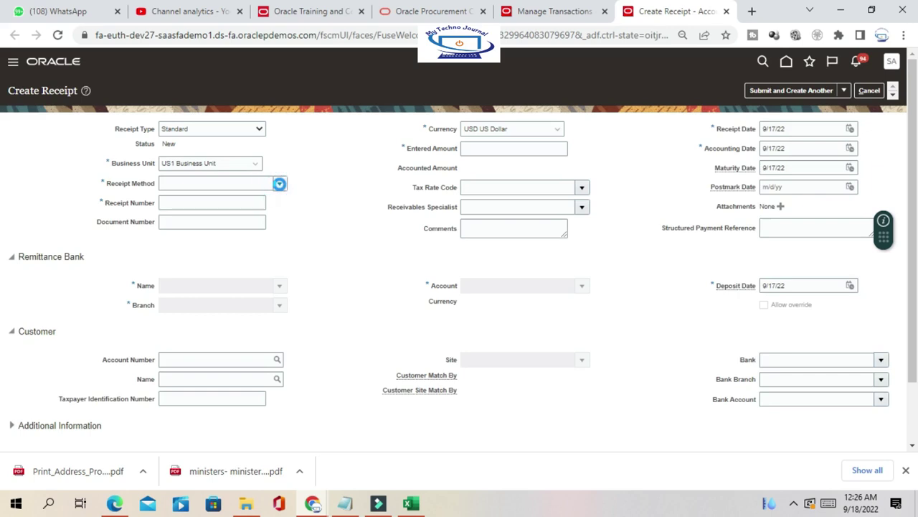
{"action": "left_click", "coordinate": [279, 184]}
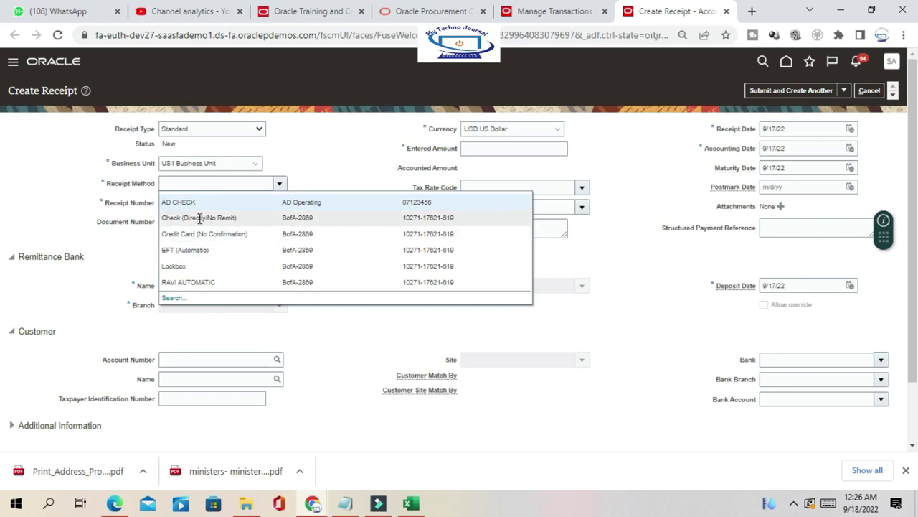
{"action": "left_click", "coordinate": [226, 218]}
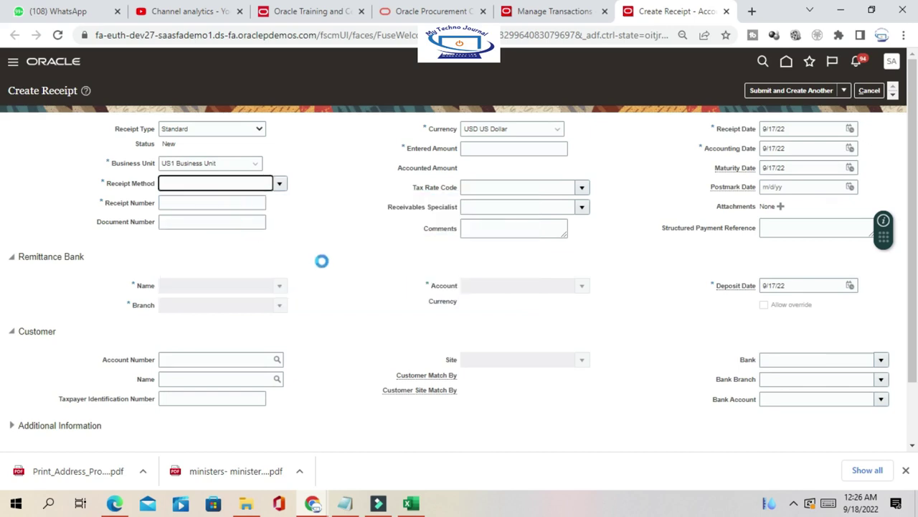
- Enter 200 as the receipt's amount and Receipt1 as its receipt number
{"action": "left_click", "coordinate": [214, 203]}
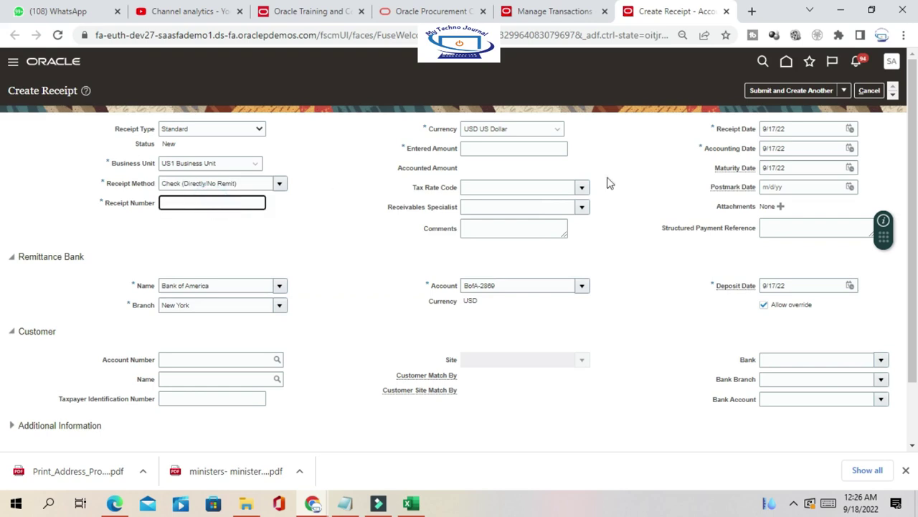
{"action": "left_click", "coordinate": [485, 146]}
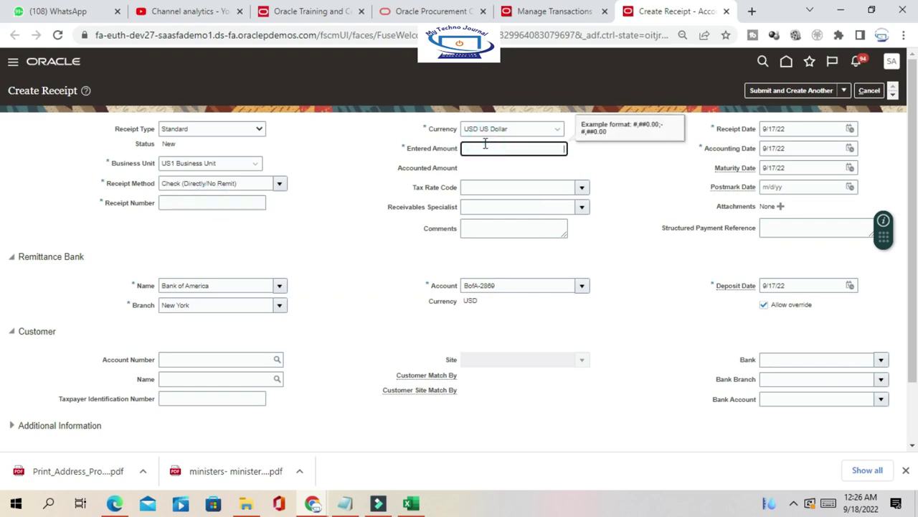
{"action": "type", "text": "200"}
{"action": "left_click", "coordinate": [610, 157]}
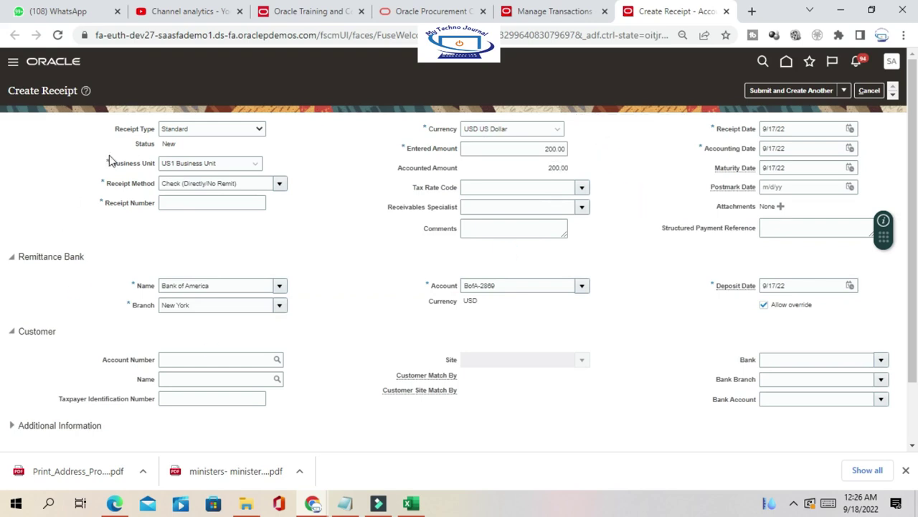
{"action": "left_click", "coordinate": [186, 202]}
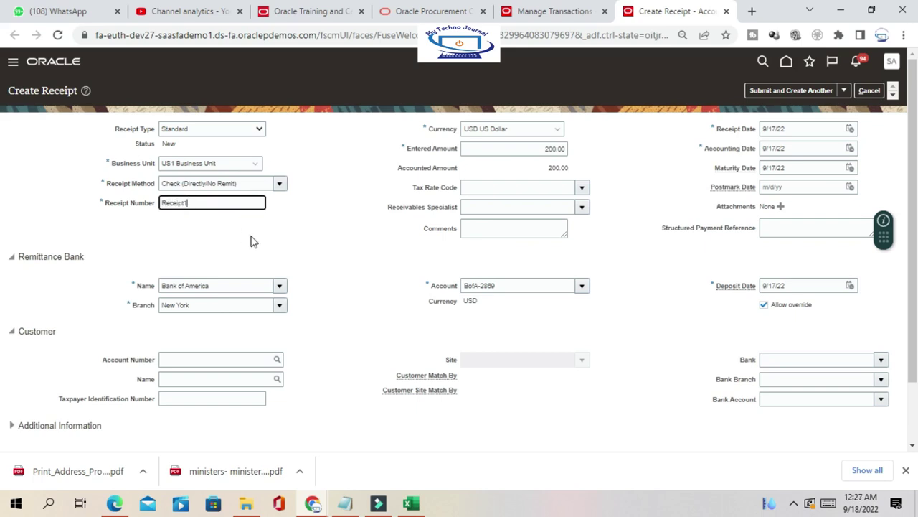
{"action": "left_click", "coordinate": [294, 236]}
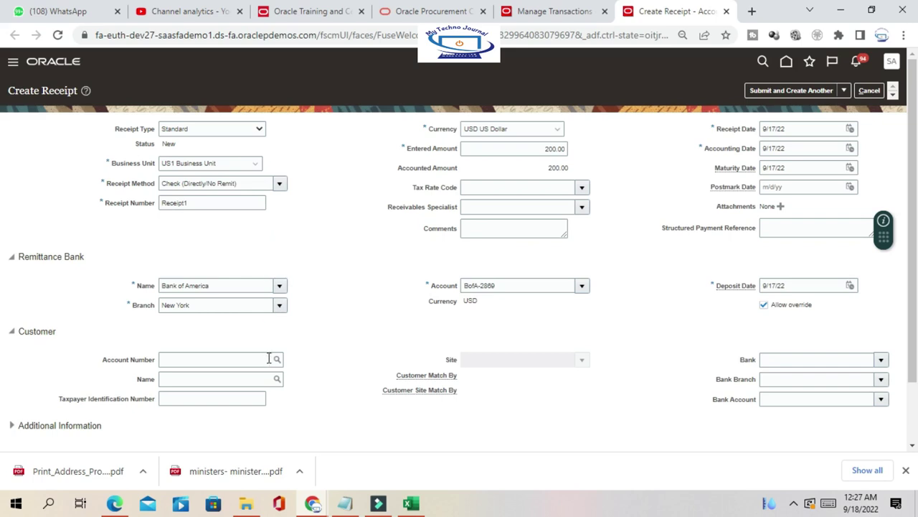
- Look up the customer by first name and assign the matching customer account to the receipt
{"action": "scroll", "coordinate": [218, 302], "scroll_direction": "down", "scroll_amount": 2}
{"action": "left_click", "coordinate": [214, 287]}
{"action": "left_click", "coordinate": [209, 307]}
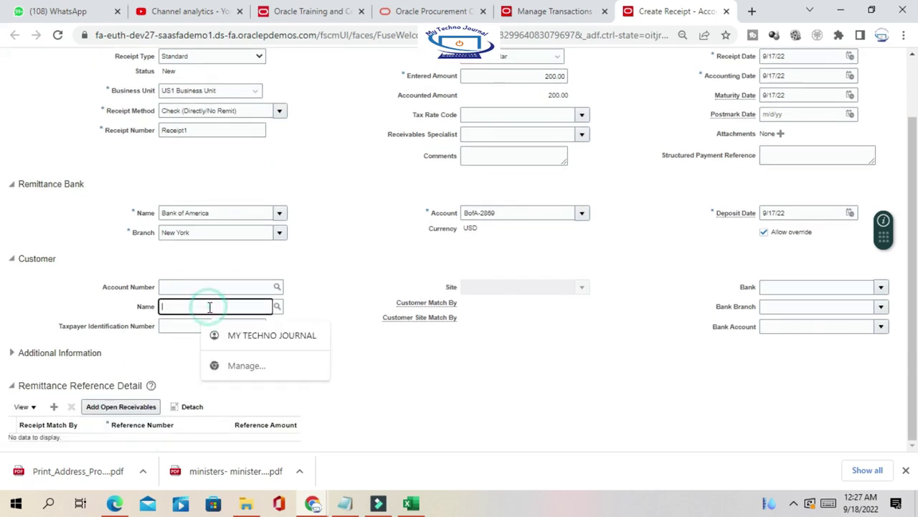
{"action": "type", "text": "rav"}
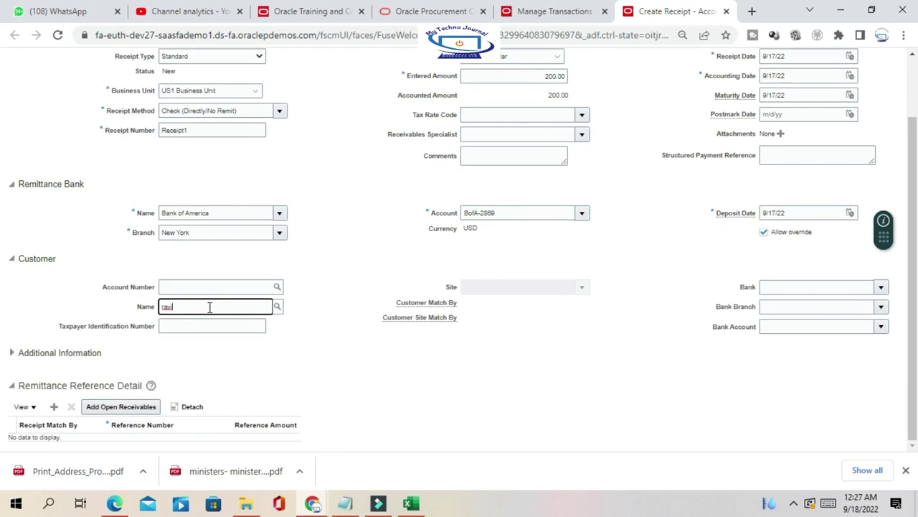
{"action": "key", "text": "Tab"}
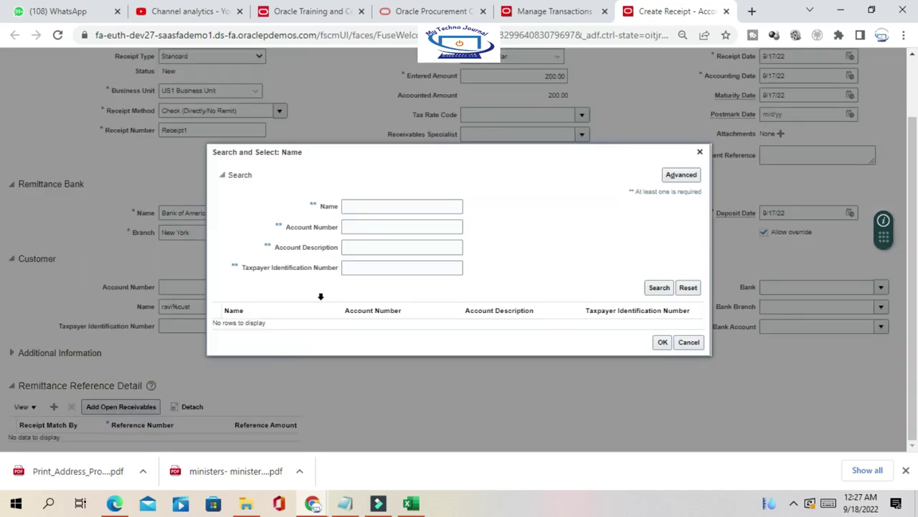
{"action": "left_click", "coordinate": [391, 203]}
{"action": "type", "text": "RAV"}
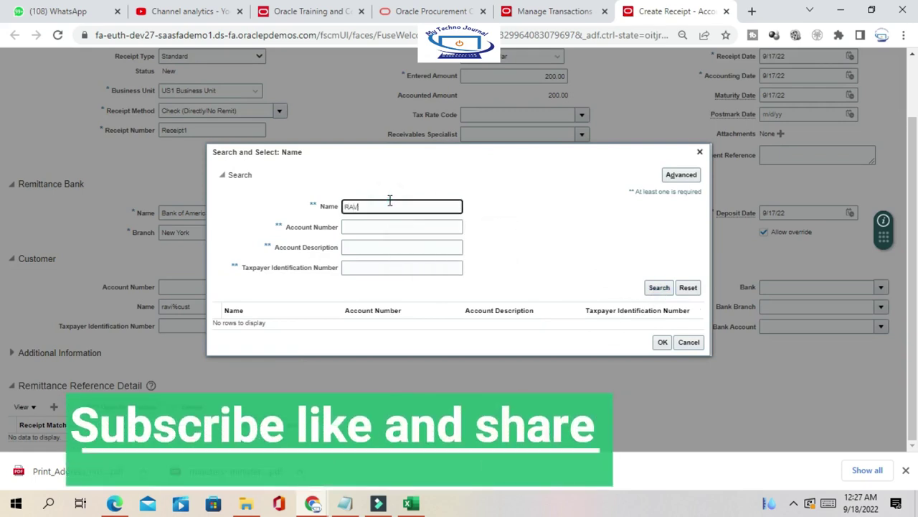
{"action": "type", "text": "I"}
{"action": "left_click", "coordinate": [659, 287]}
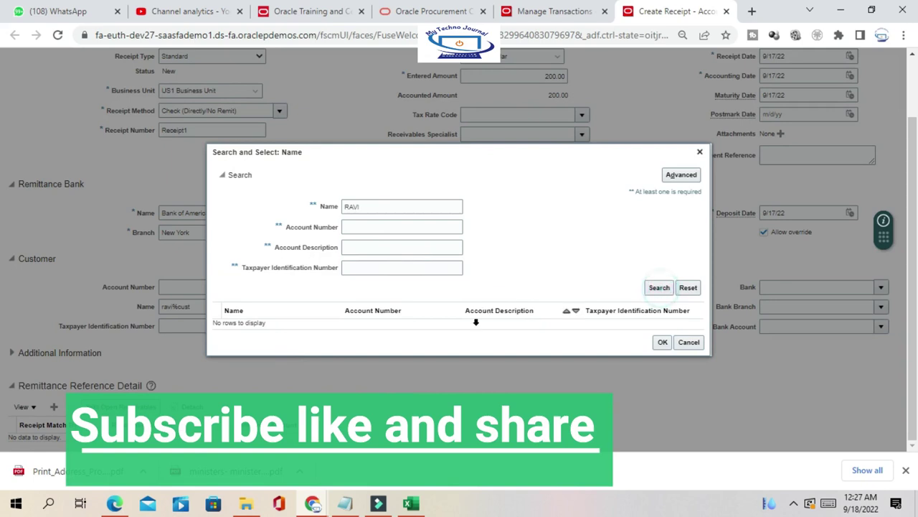
{"action": "left_click", "coordinate": [309, 324]}
{"action": "left_click", "coordinate": [663, 348]}
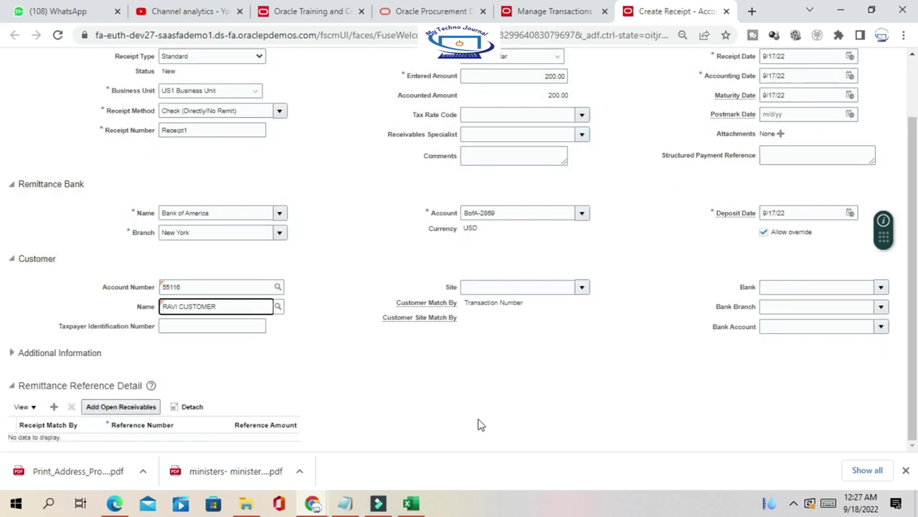
- Set the receipt's customer site to the site listed for the selected customer
{"action": "left_click", "coordinate": [584, 288]}
{"action": "left_click", "coordinate": [554, 310]}
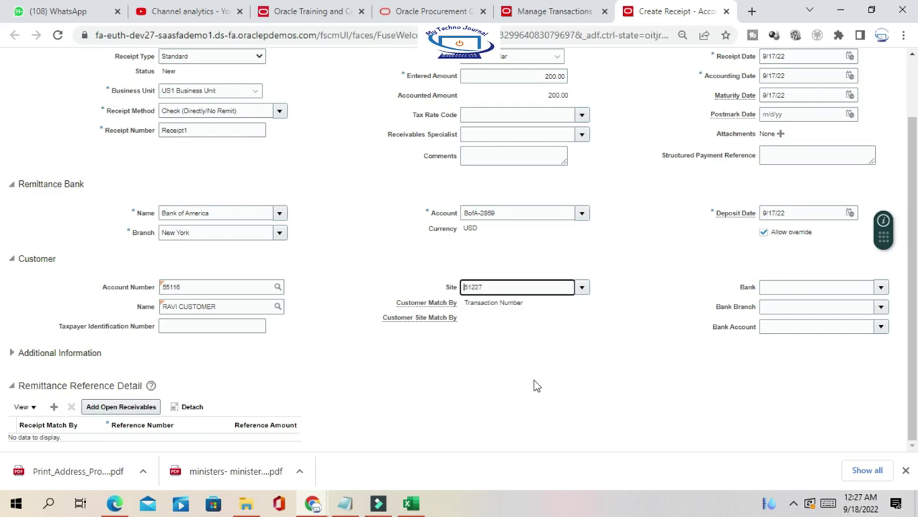
{"action": "left_click", "coordinate": [410, 389]}
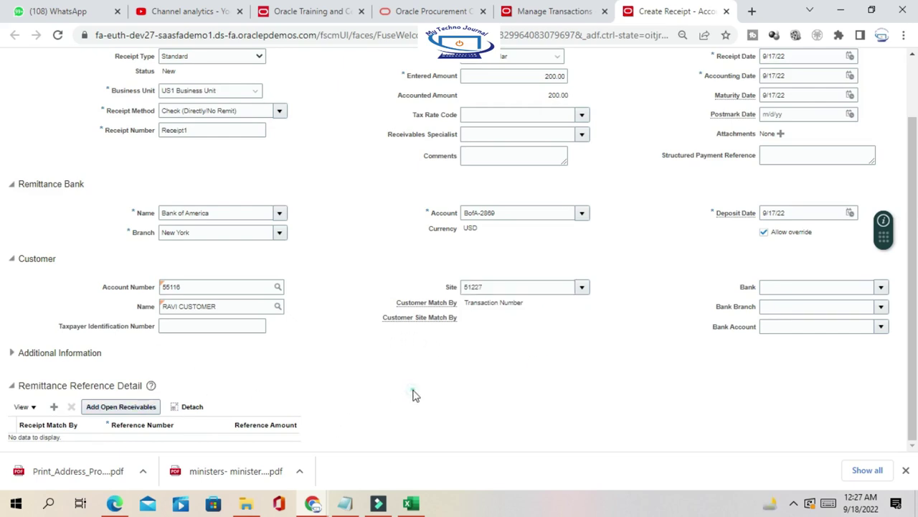
- Search the customer's open receivables in US1 Business Unit, checking the invoice noted in the Excel Refund sheet
{"action": "left_click", "coordinate": [144, 408]}
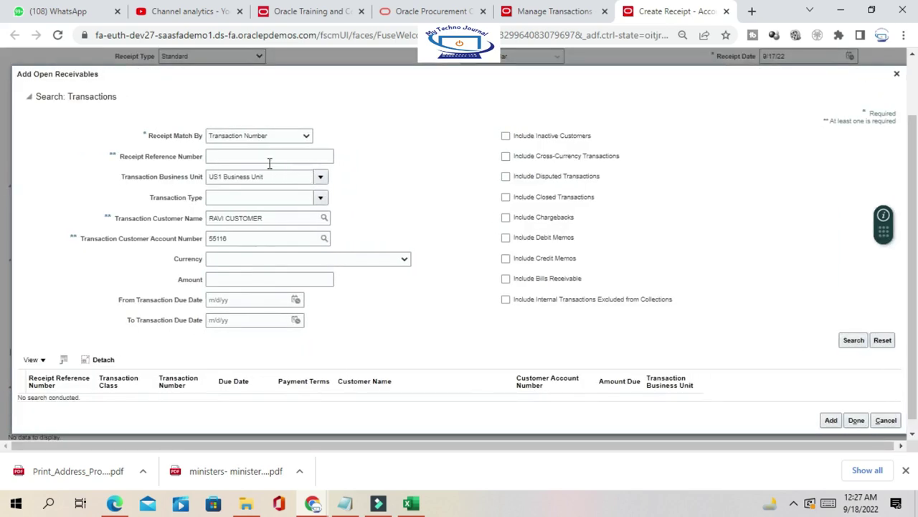
{"action": "left_click", "coordinate": [265, 155]}
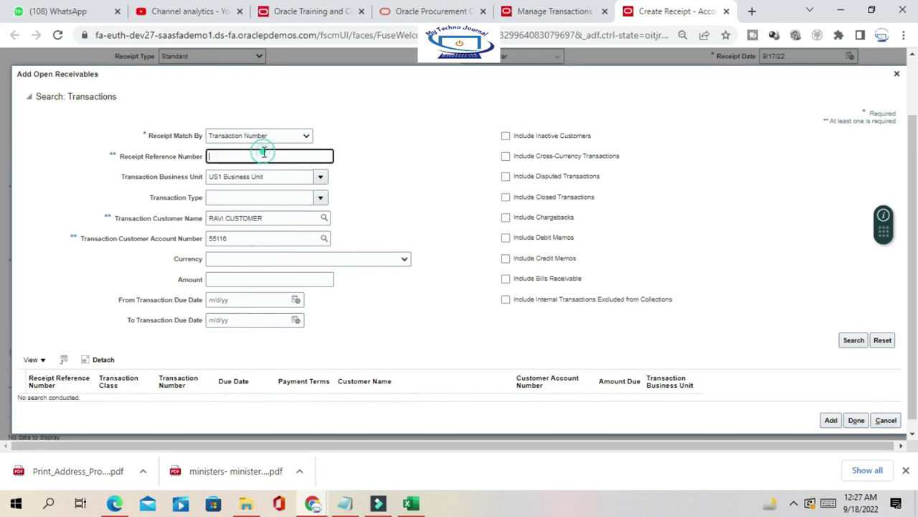
{"action": "left_click", "coordinate": [410, 504]}
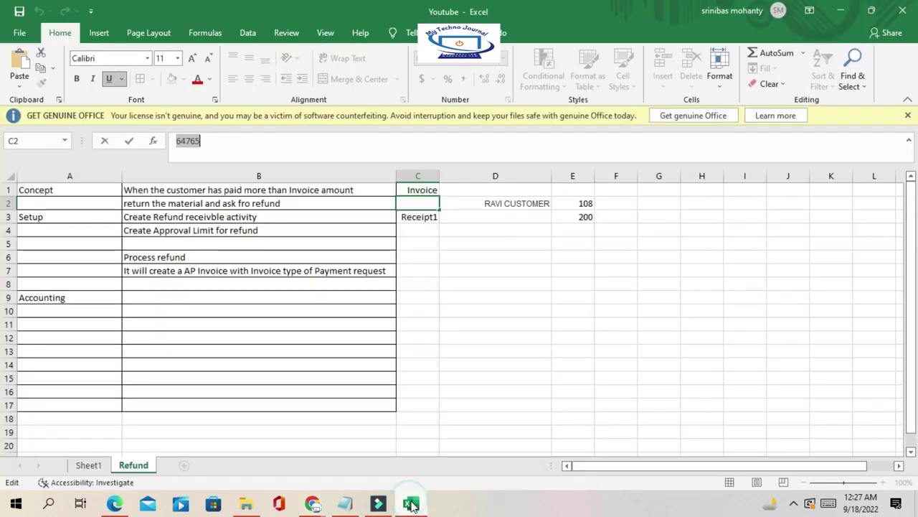
{"action": "left_click", "coordinate": [458, 362]}
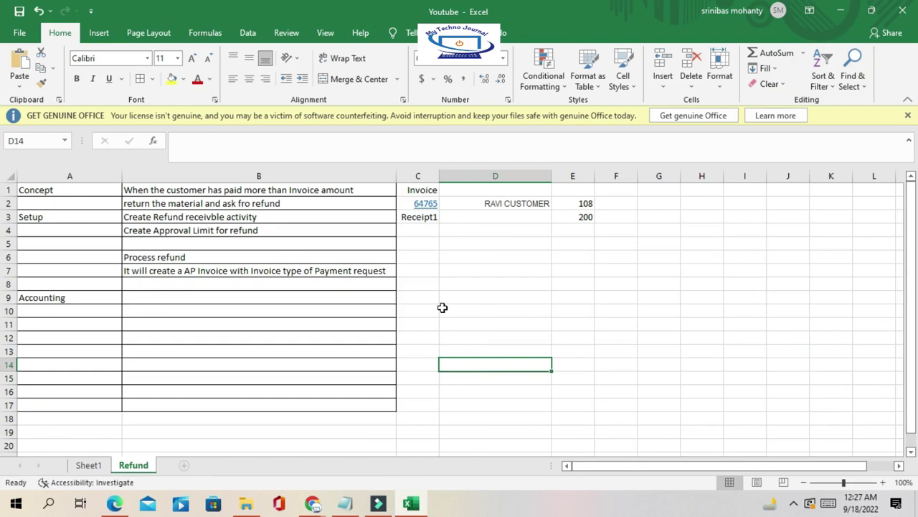
{"action": "key", "text": "alt+Tab"}
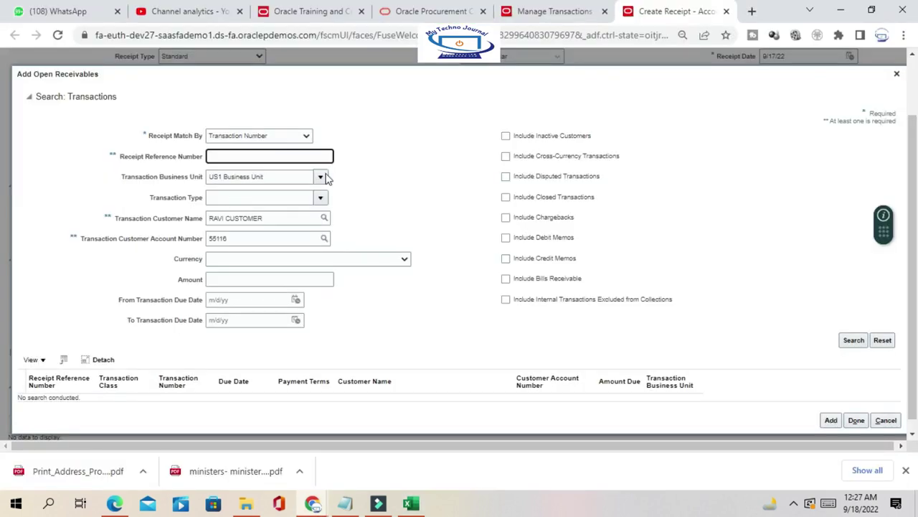
{"action": "left_click", "coordinate": [398, 163]}
{"action": "left_click", "coordinate": [853, 342]}
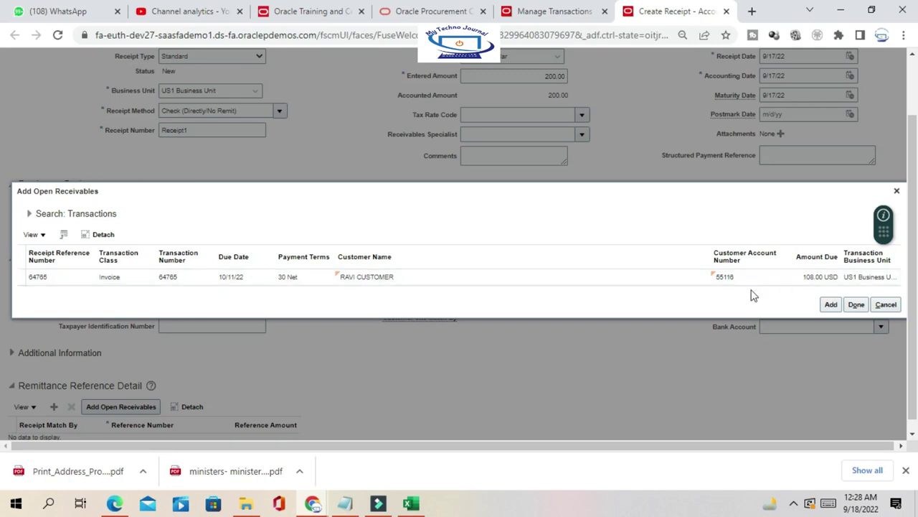
- Add the customer's 108 USD invoice to the receipt's remittance reference details and finish adding open receivables
{"action": "left_click", "coordinate": [89, 279]}
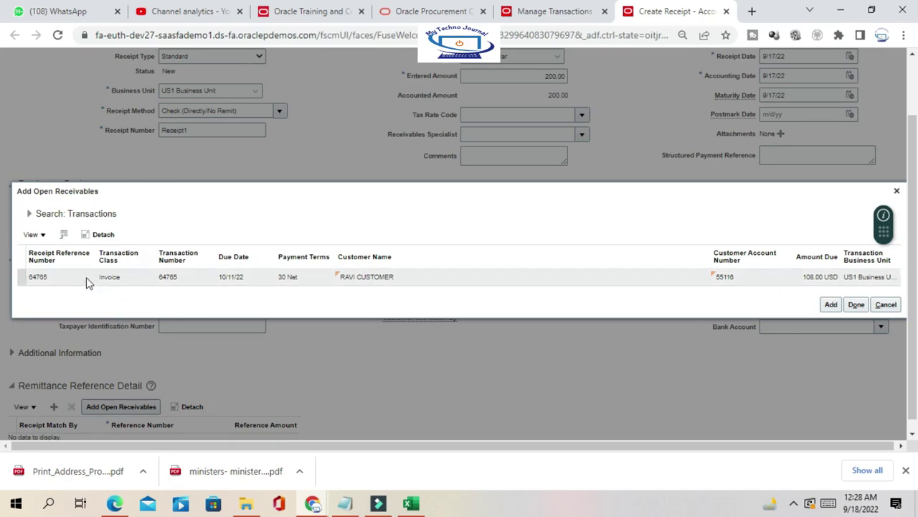
{"action": "left_click", "coordinate": [830, 304]}
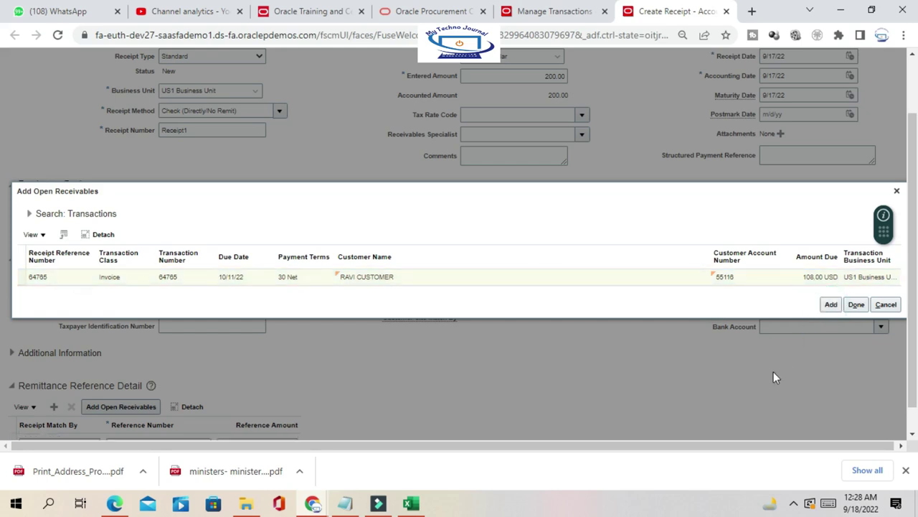
{"action": "left_click", "coordinate": [856, 304]}
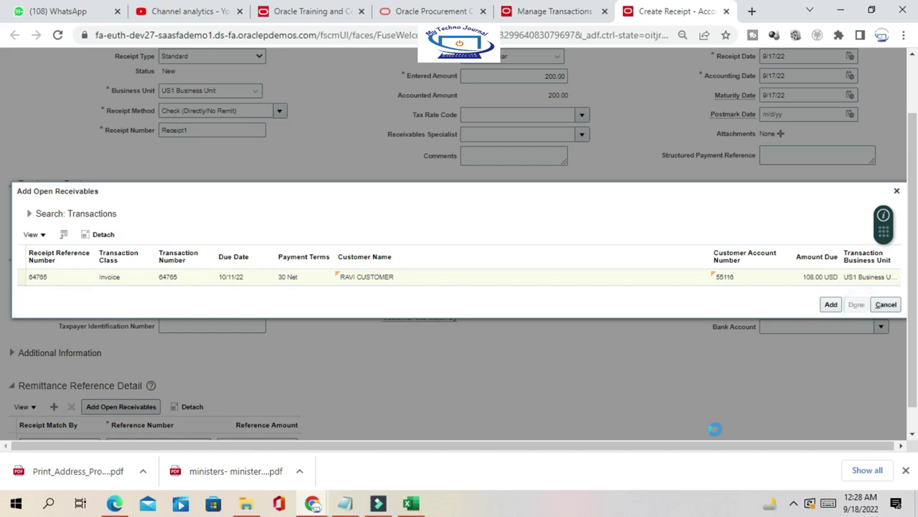
{"action": "scroll", "coordinate": [678, 327], "scroll_direction": "down", "scroll_amount": 1}
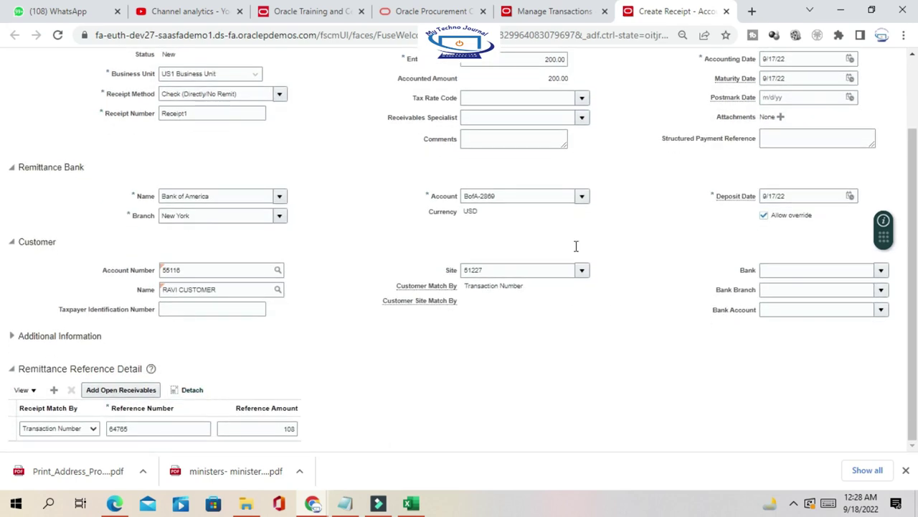
- Review the remittance reference's amount and number, and the available options for submitting the receipt
{"action": "left_click", "coordinate": [262, 427]}
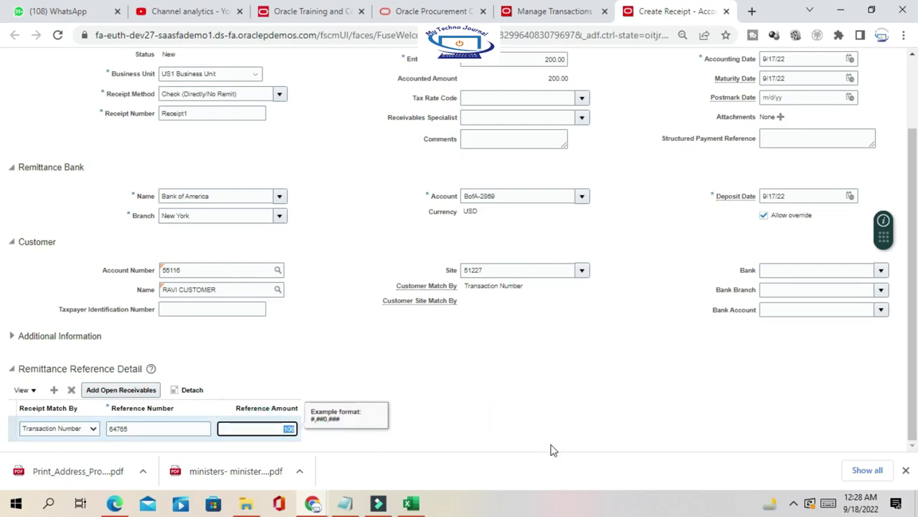
{"action": "left_click", "coordinate": [524, 423]}
{"action": "scroll", "coordinate": [525, 422], "scroll_direction": "up", "scroll_amount": 3}
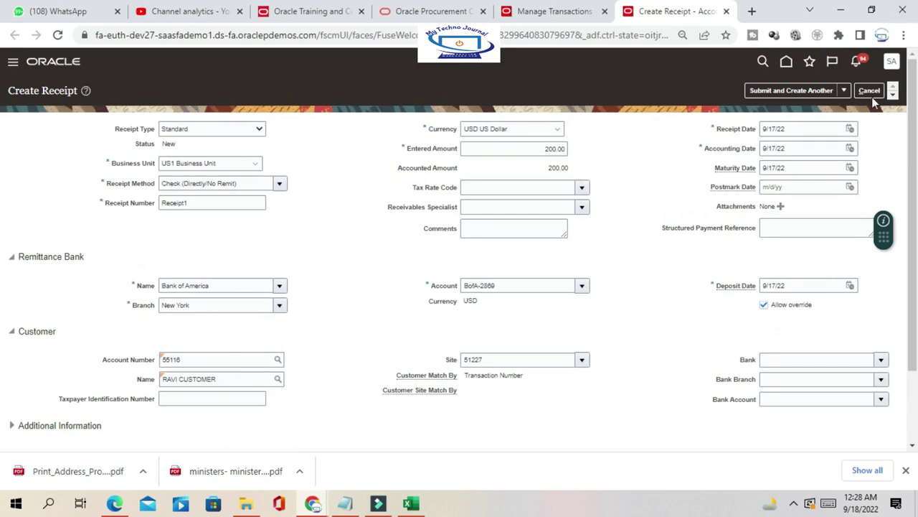
{"action": "left_click", "coordinate": [843, 90]}
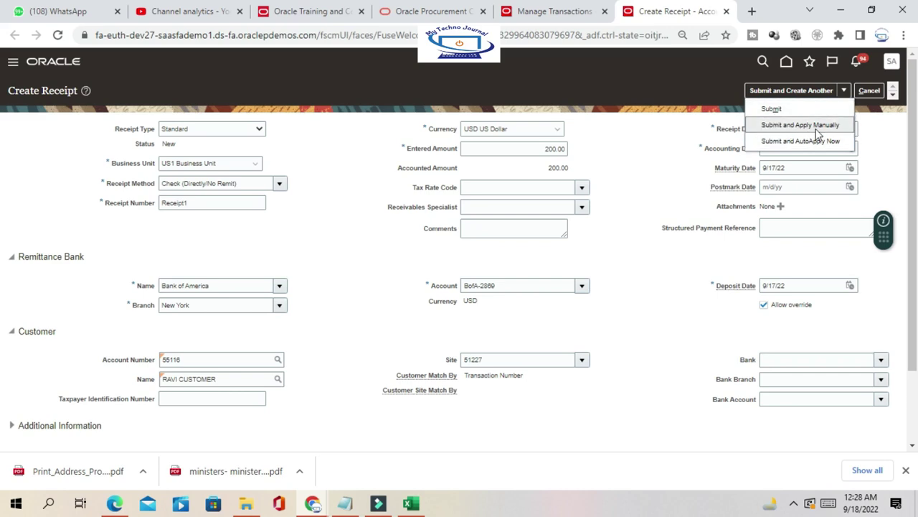
{"action": "left_click", "coordinate": [662, 166]}
{"action": "scroll", "coordinate": [654, 247], "scroll_direction": "down", "scroll_amount": 3}
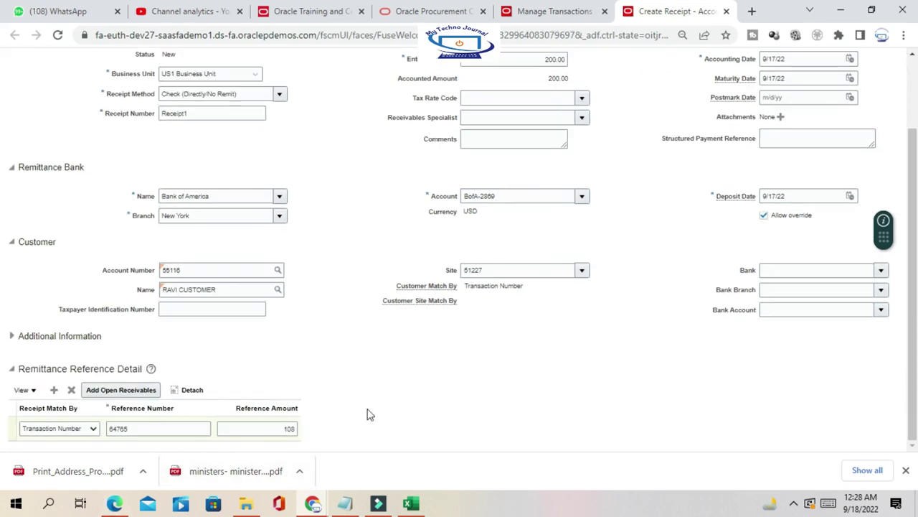
{"action": "scroll", "coordinate": [392, 424], "scroll_direction": "up", "scroll_amount": 1}
{"action": "scroll", "coordinate": [380, 426], "scroll_direction": "down", "scroll_amount": 1}
{"action": "scroll", "coordinate": [492, 369], "scroll_direction": "up", "scroll_amount": 3}
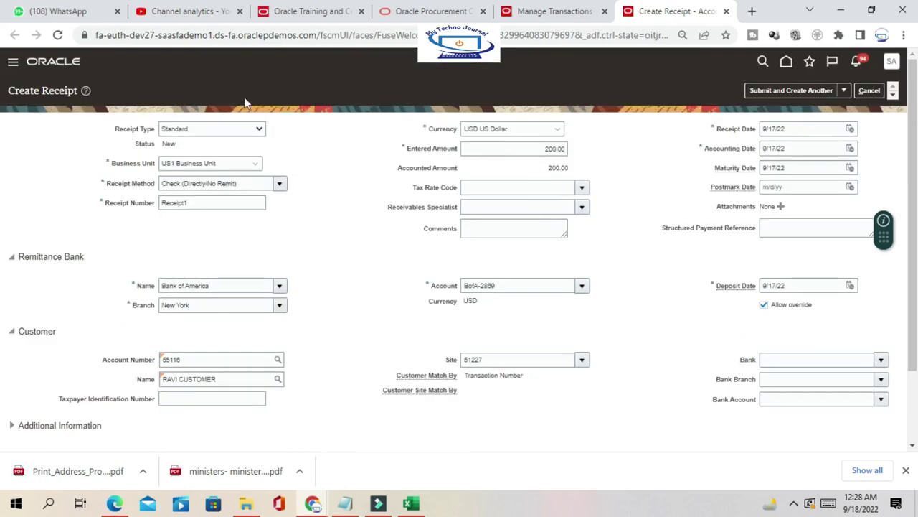
- Submit Receipt1 and proceed to applying it manually
{"action": "double_click", "coordinate": [192, 204]}
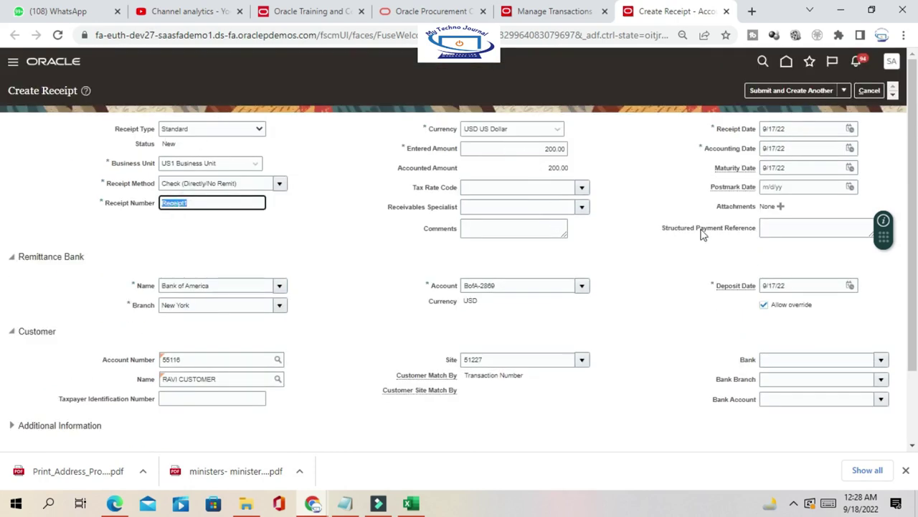
{"action": "left_click", "coordinate": [844, 92]}
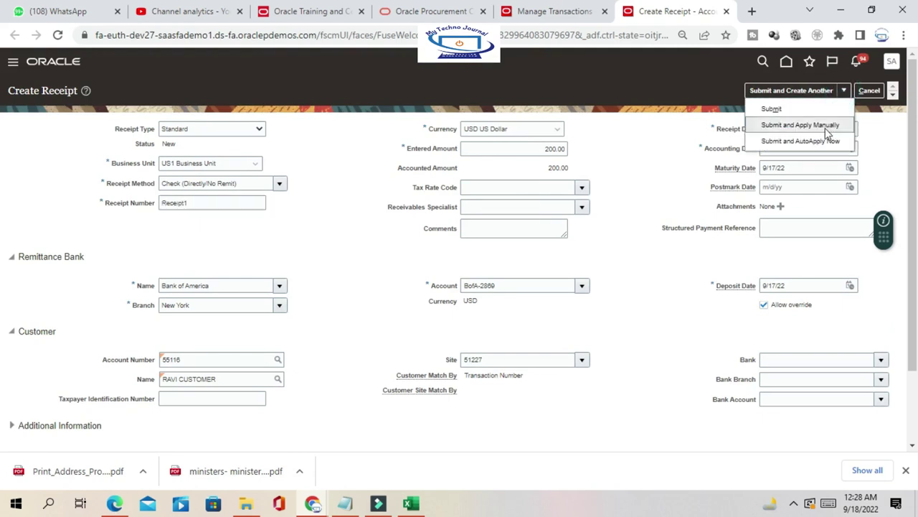
{"action": "left_click", "coordinate": [790, 127]}
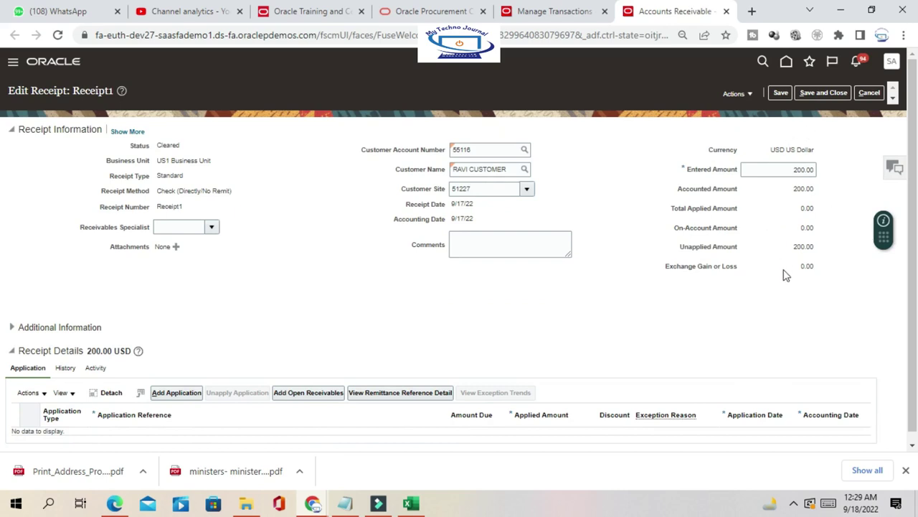
- Check the unapplied amount and the application details of the submitted receipt
{"action": "left_click", "coordinate": [787, 248]}
{"action": "left_click_drag", "start_coordinate": [789, 249], "coordinate": [819, 253]}
{"action": "scroll", "coordinate": [909, 172], "scroll_direction": "down", "scroll_amount": 1}
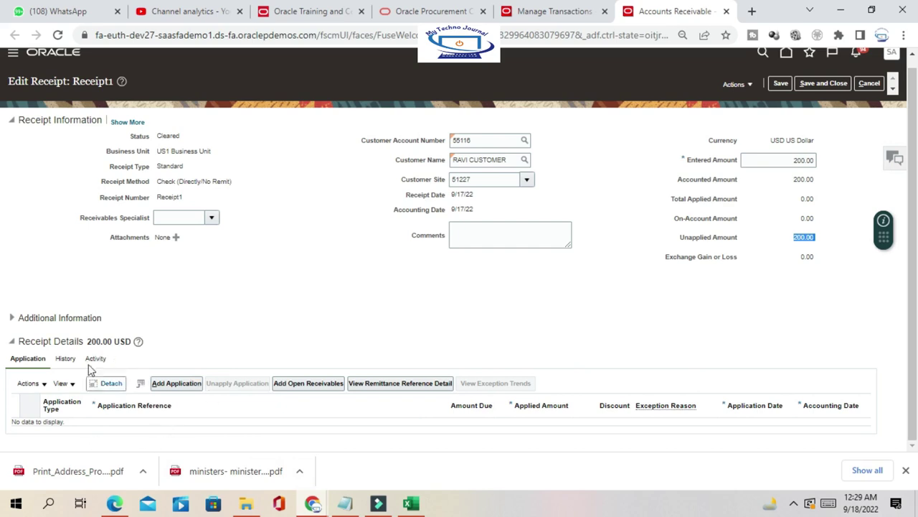
- Add an application of 108.00 USD from Receipt1 to the customer's invoice and save the receipt
{"action": "left_click", "coordinate": [178, 384]}
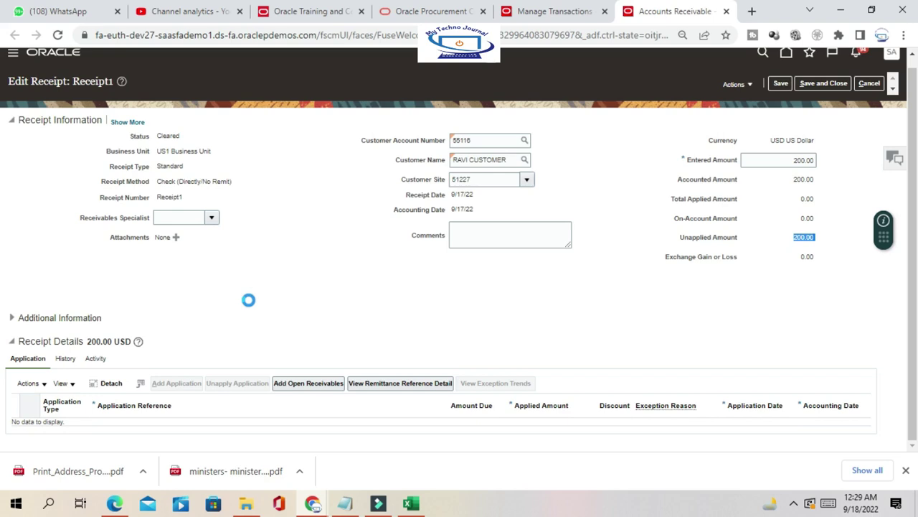
{"action": "left_click", "coordinate": [160, 423]}
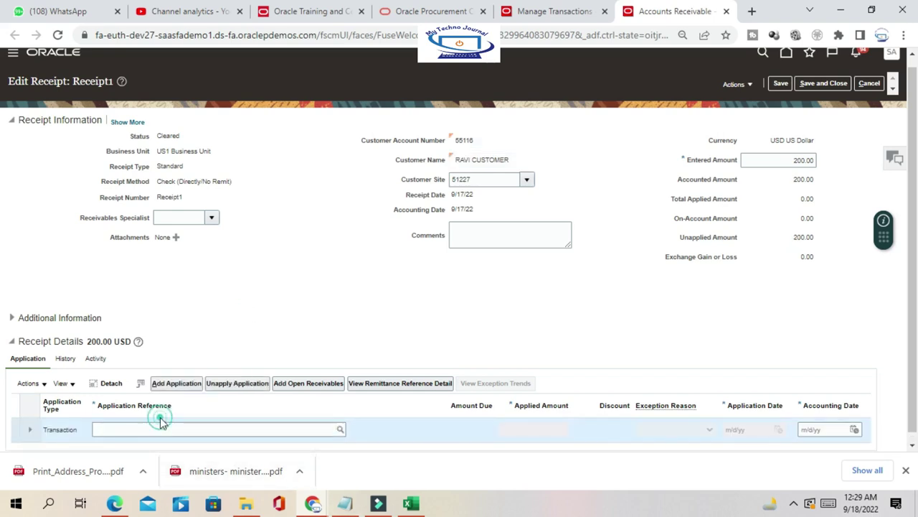
{"action": "left_click", "coordinate": [164, 426]}
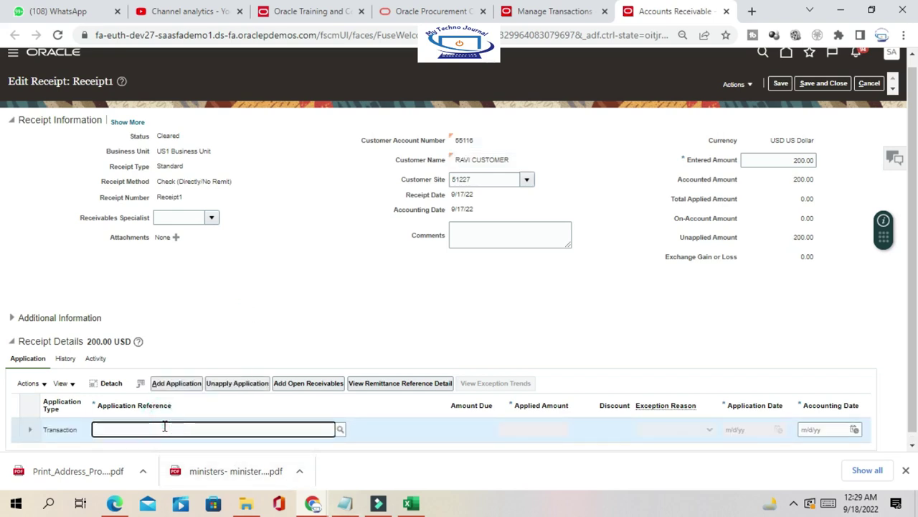
{"action": "key", "text": "Tab"}
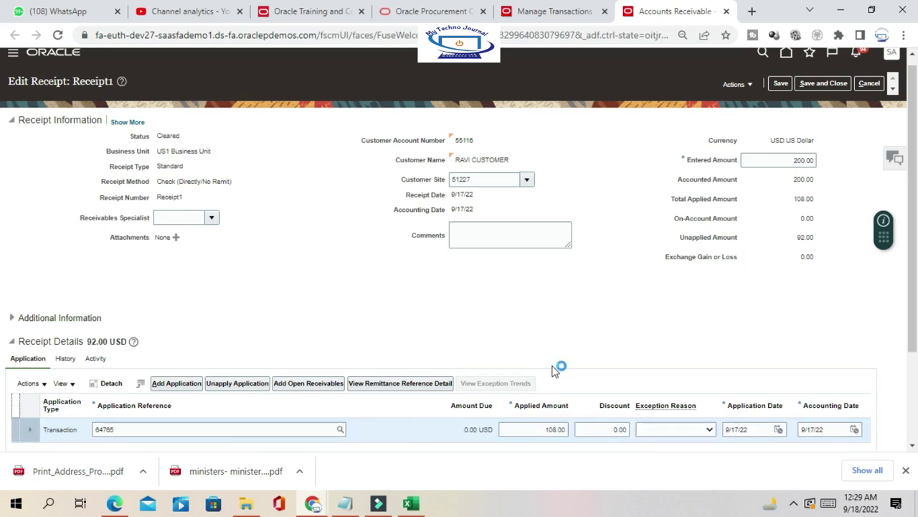
{"action": "scroll", "coordinate": [702, 331], "scroll_direction": "up", "scroll_amount": 1}
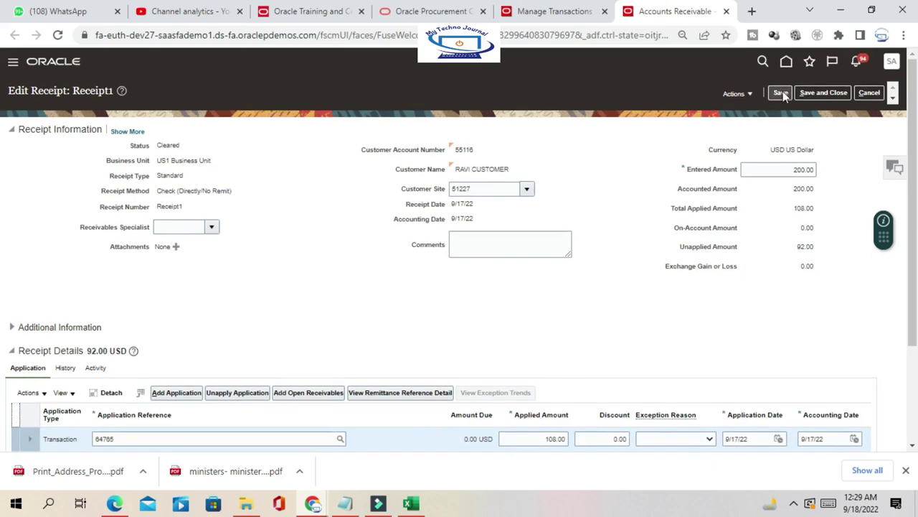
{"action": "left_click", "coordinate": [781, 92]}
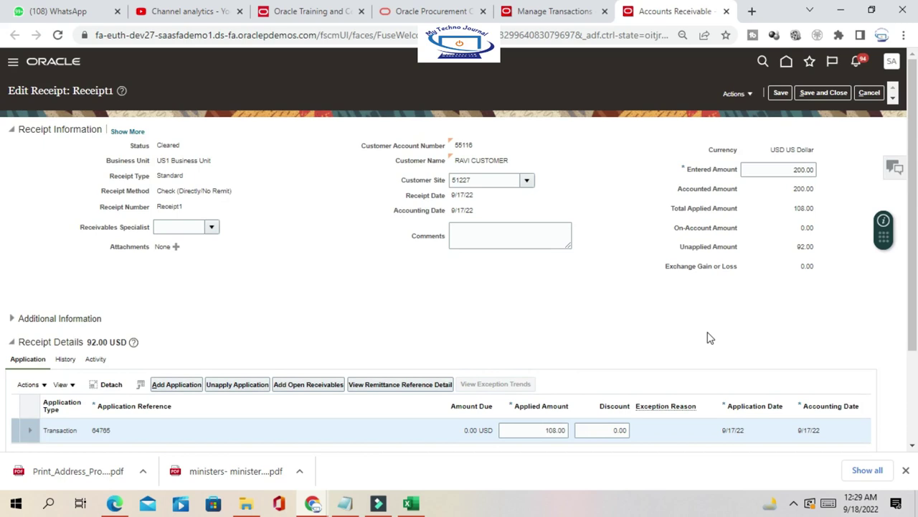
- Examine the receipt's unapplied, total applied and entered amounts
{"action": "left_click_drag", "start_coordinate": [676, 246], "coordinate": [820, 255]}
{"action": "left_click_drag", "start_coordinate": [793, 208], "coordinate": [821, 211]}
{"action": "left_click", "coordinate": [777, 170]}
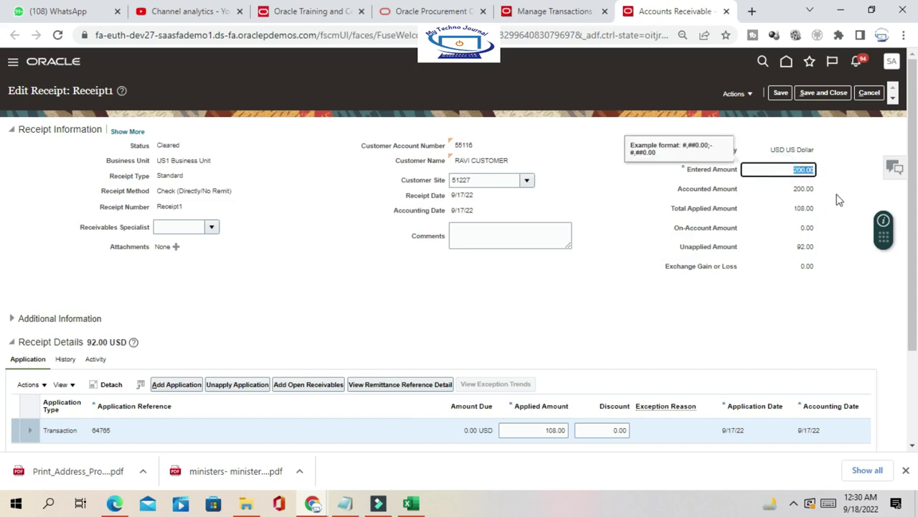
{"action": "left_click", "coordinate": [845, 190]}
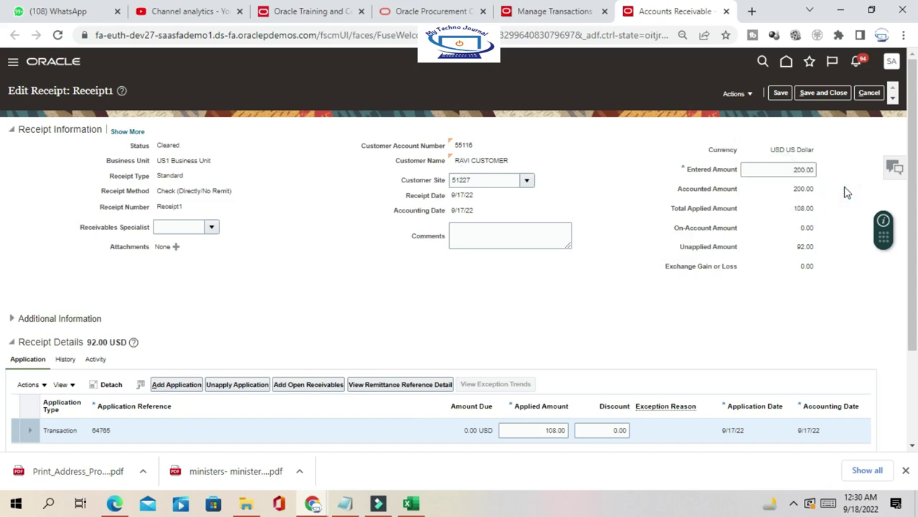
- Review the receipt's unapplied amount and the refund notes in the Excel workbook, and save and close Receipt1
{"action": "double_click", "coordinate": [798, 247]}
{"action": "left_click", "coordinate": [796, 247]}
{"action": "left_click", "coordinate": [815, 247]}
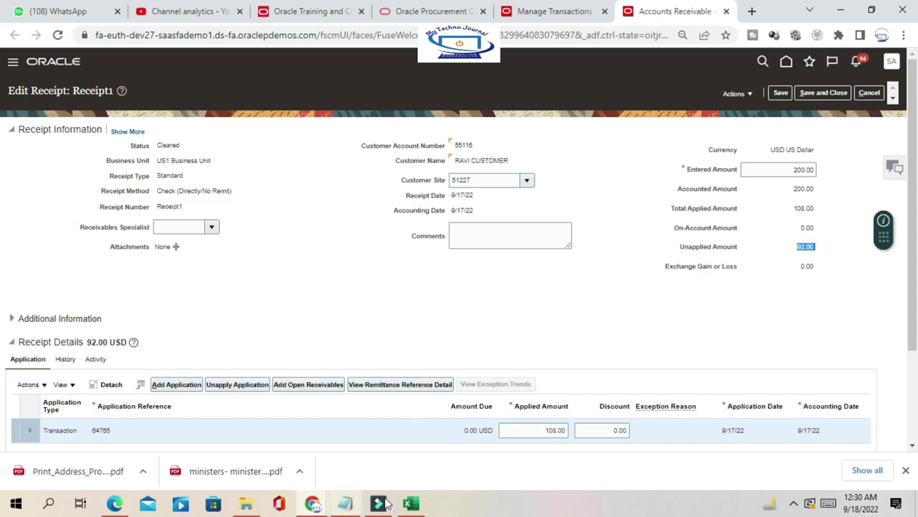
{"action": "left_click", "coordinate": [411, 505]}
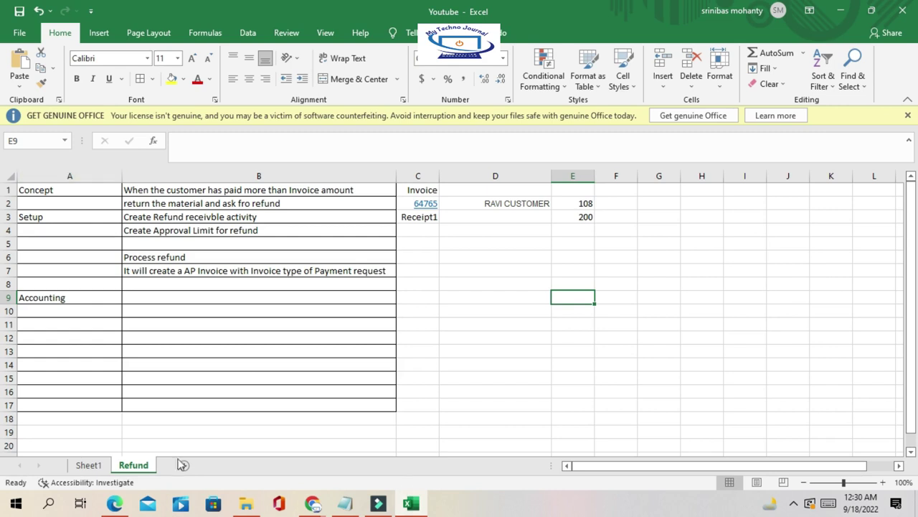
{"action": "mouse_move", "coordinate": [315, 506]}
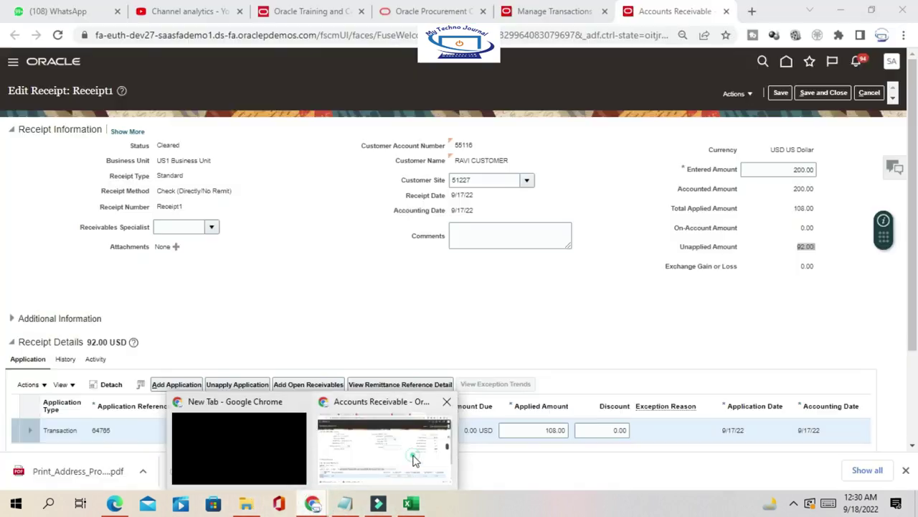
{"action": "left_click", "coordinate": [414, 455]}
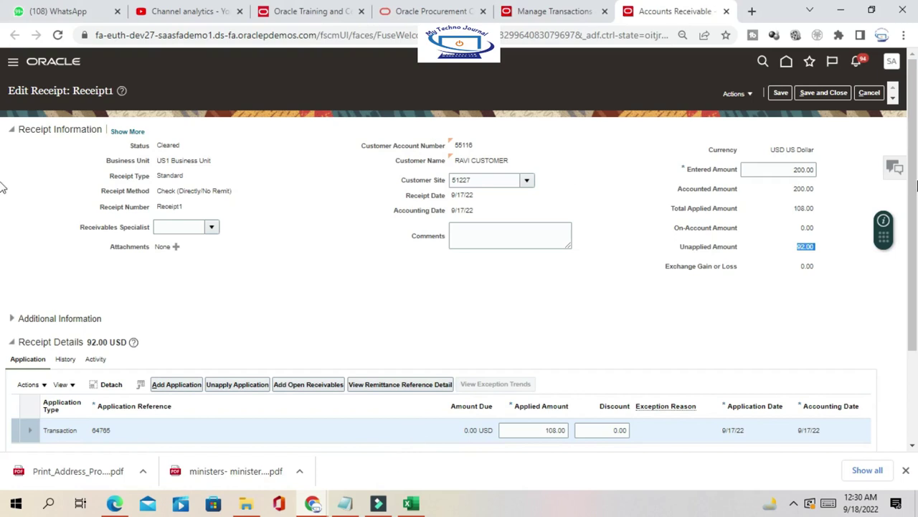
{"action": "left_click", "coordinate": [823, 93]}
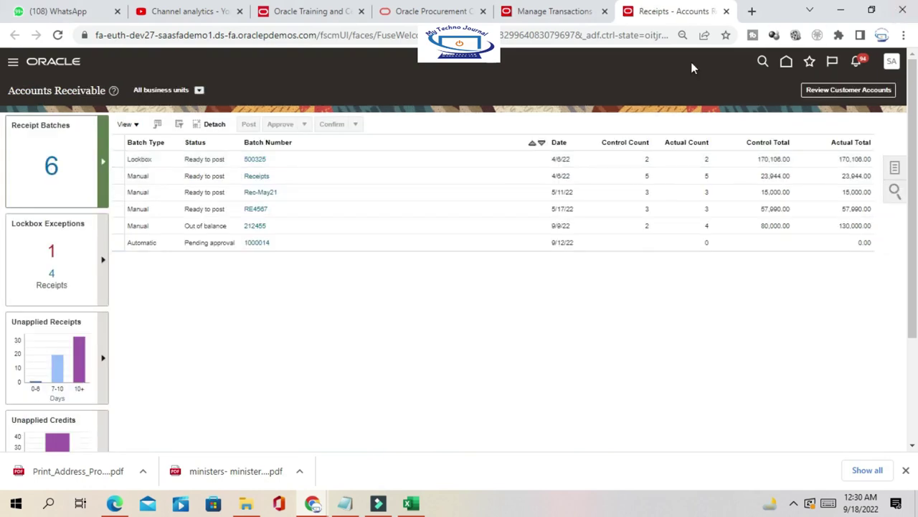
- Open Setup and Maintenance in a separate browser tab from the Manage Transactions page and switch the setup to Financials
{"action": "left_click", "coordinate": [544, 11]}
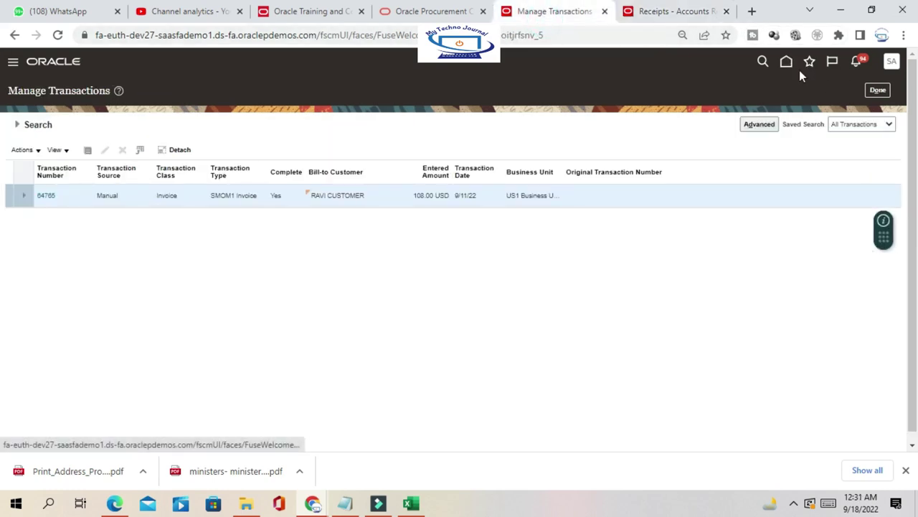
{"action": "right_click", "coordinate": [787, 62]}
{"action": "left_click", "coordinate": [823, 69]}
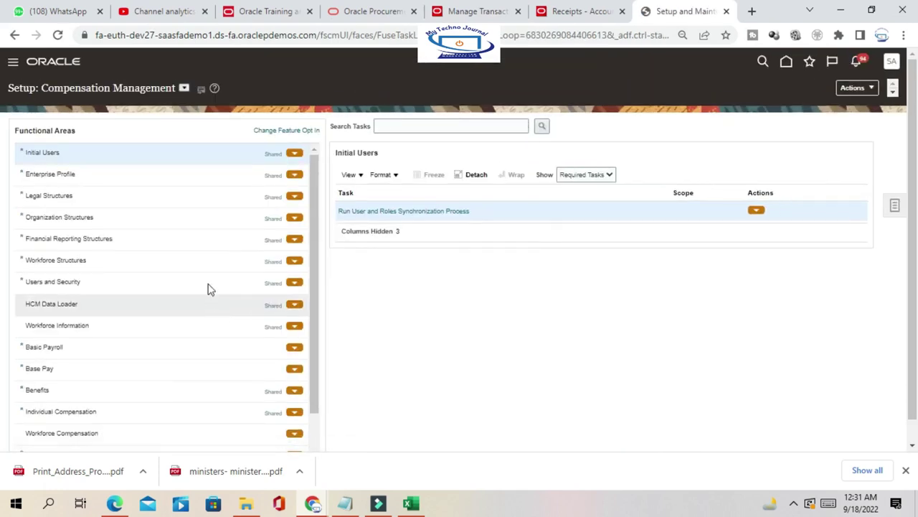
{"action": "left_click", "coordinate": [185, 89]}
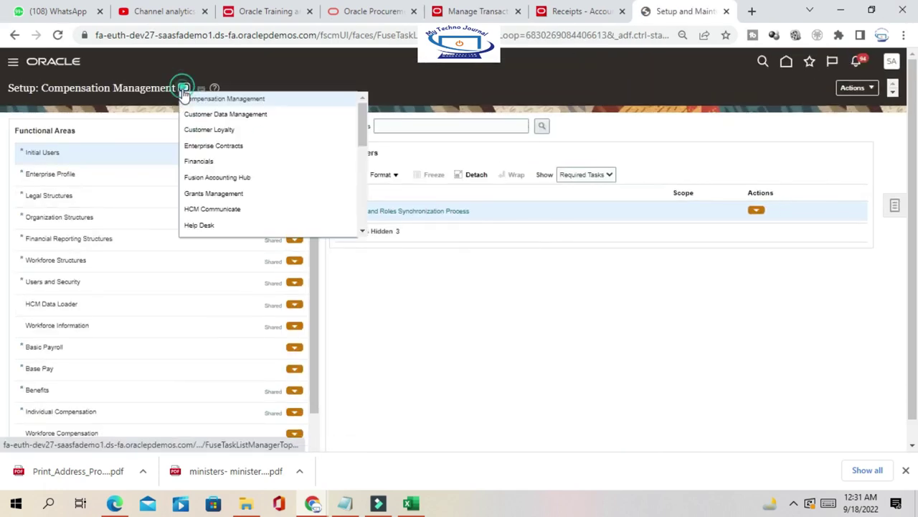
{"action": "left_click", "coordinate": [194, 160]}
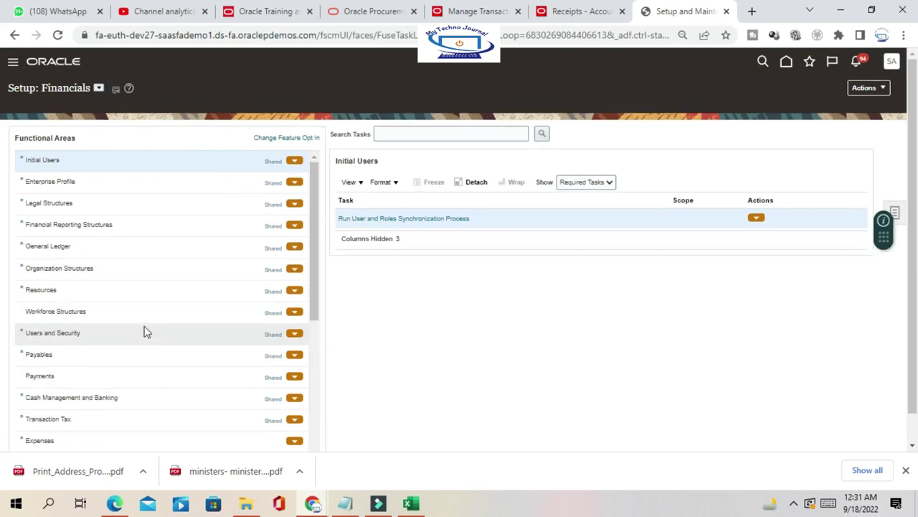
- Open the Manage Receivables Activities task of the Receivables functional area
{"action": "scroll", "coordinate": [82, 359], "scroll_direction": "down", "scroll_amount": 2}
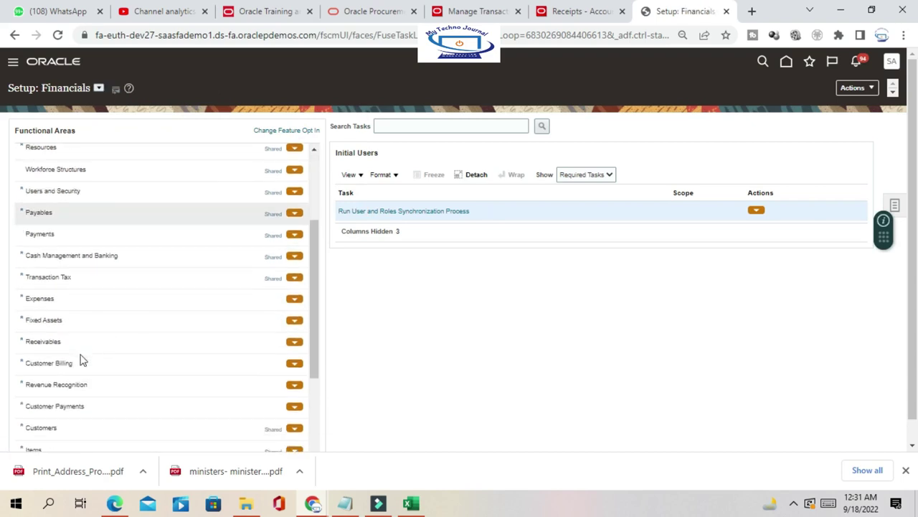
{"action": "left_click", "coordinate": [71, 345]}
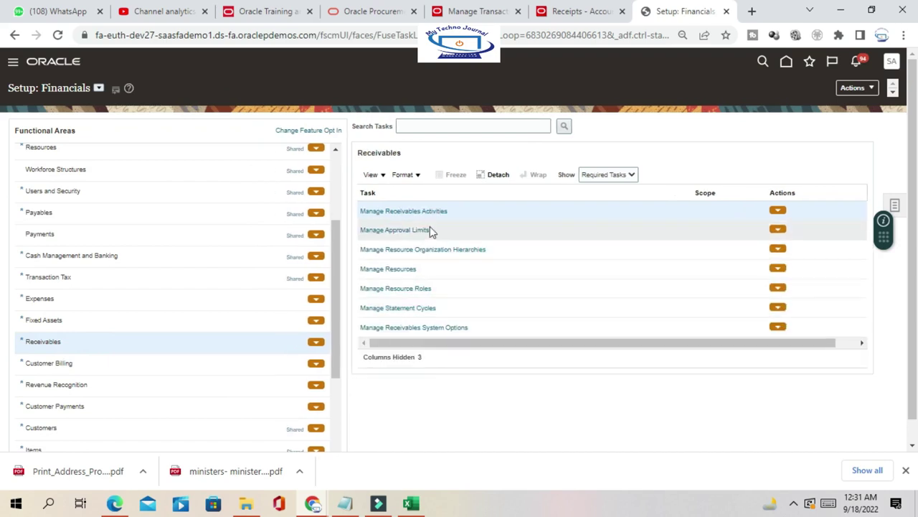
{"action": "left_click", "coordinate": [425, 211]}
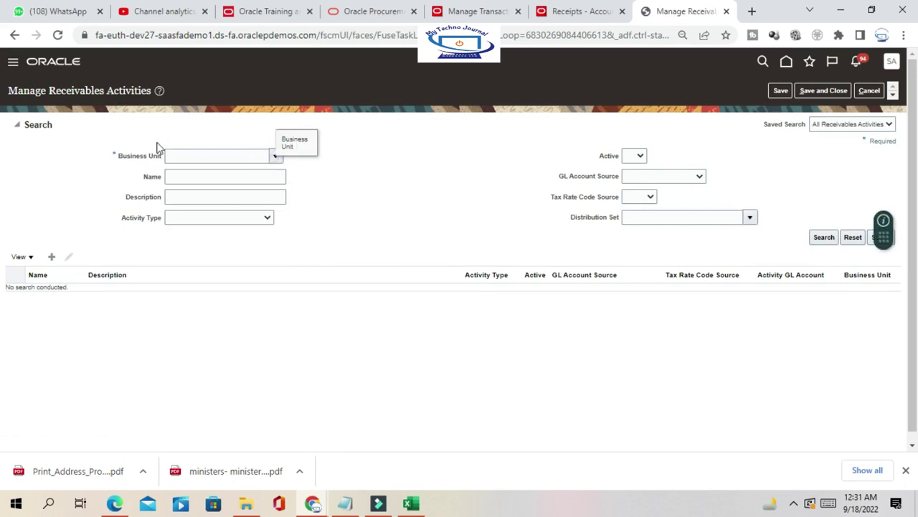
- Look up business units starting with US1 and set the search's Business Unit to US1 Business Unit
{"action": "left_click", "coordinate": [213, 155]}
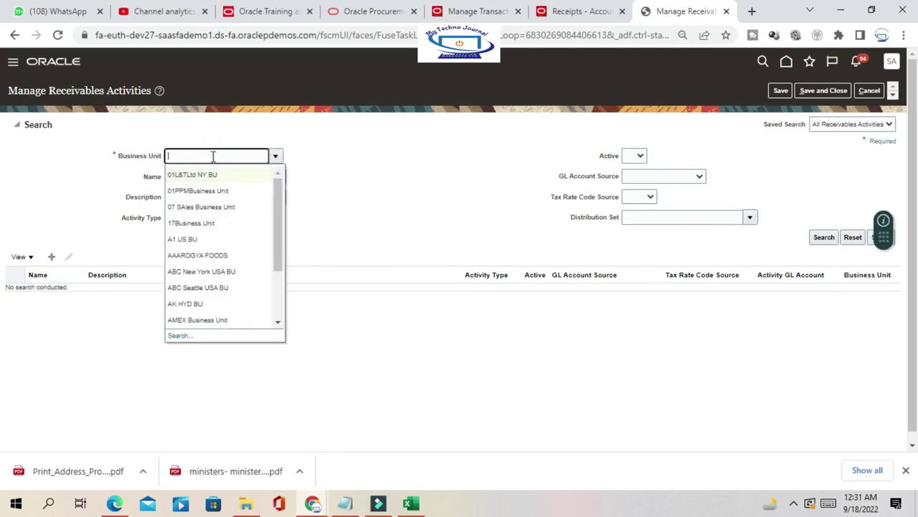
{"action": "left_click", "coordinate": [179, 336]}
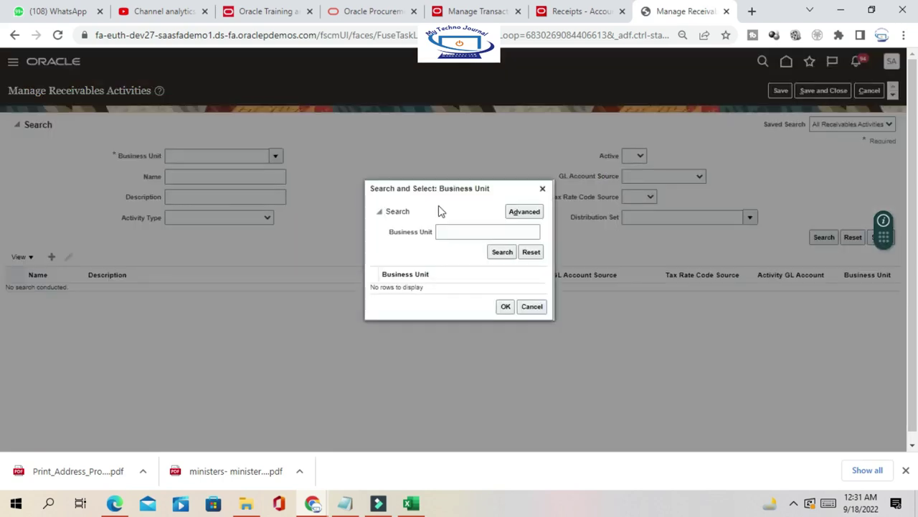
{"action": "left_click", "coordinate": [471, 230]}
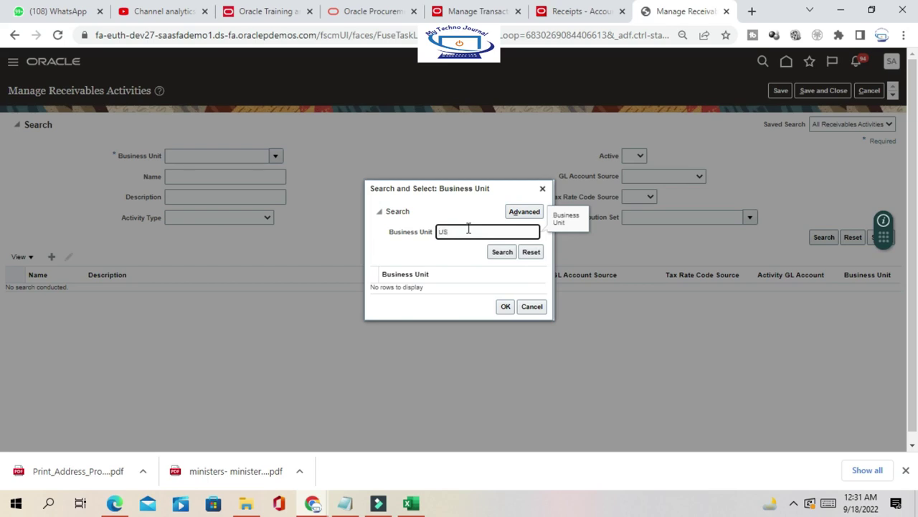
{"action": "left_click", "coordinate": [504, 256]}
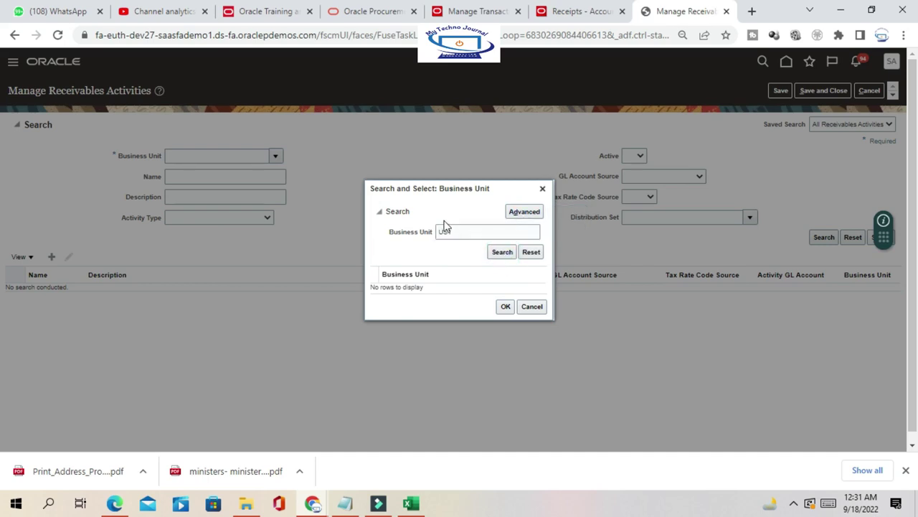
{"action": "left_click", "coordinate": [523, 212]}
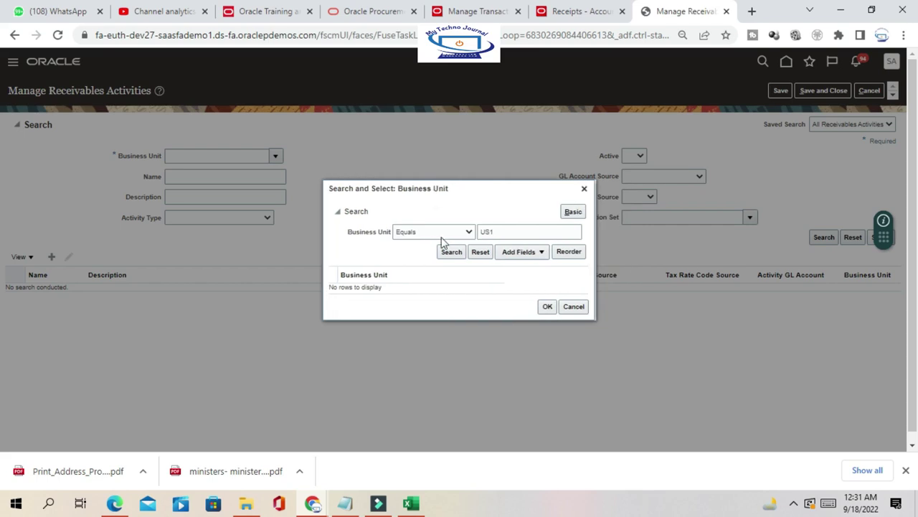
{"action": "left_click", "coordinate": [440, 233]}
{"action": "left_click", "coordinate": [429, 242]}
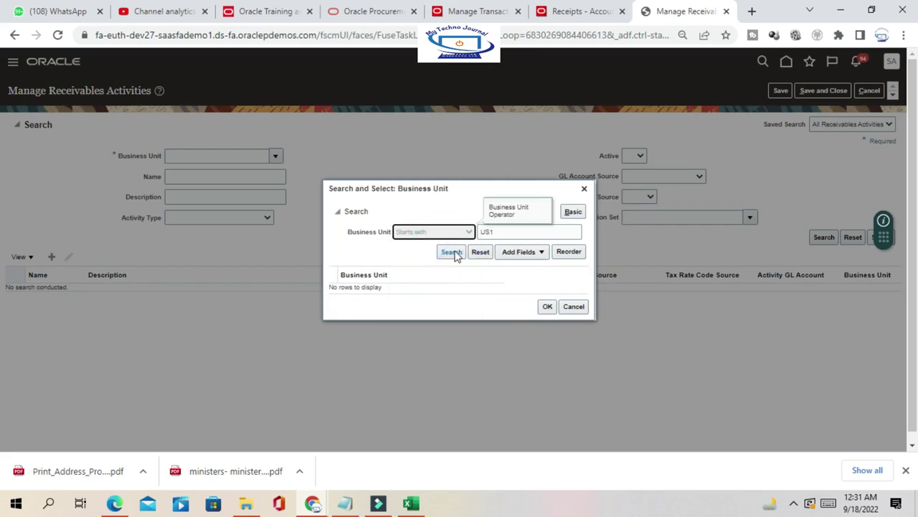
{"action": "left_click", "coordinate": [453, 252]}
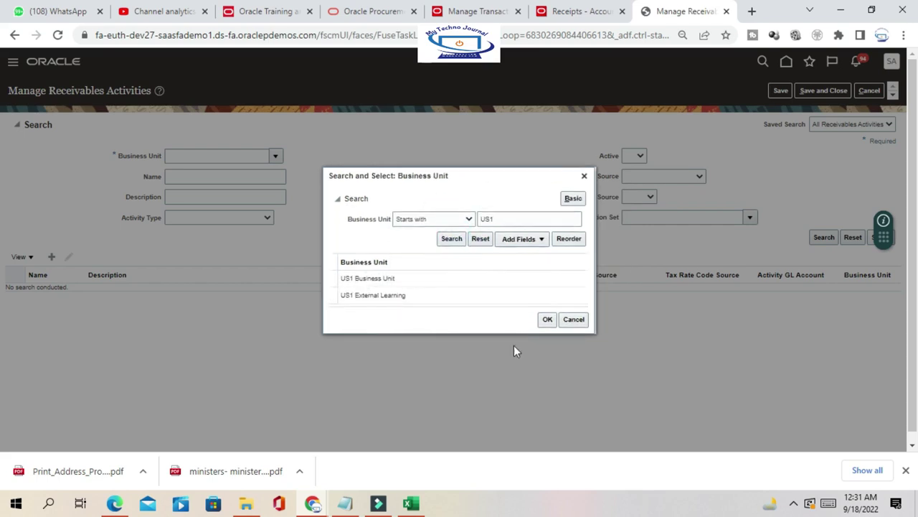
{"action": "left_click", "coordinate": [396, 280]}
{"action": "left_click", "coordinate": [546, 320]}
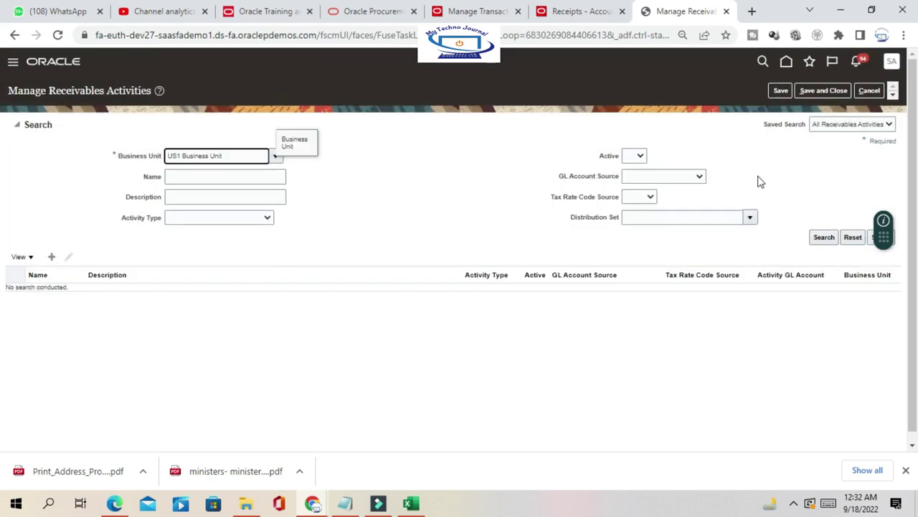
- Search the receivables activities for the activity type Refund
{"action": "left_click", "coordinate": [225, 221]}
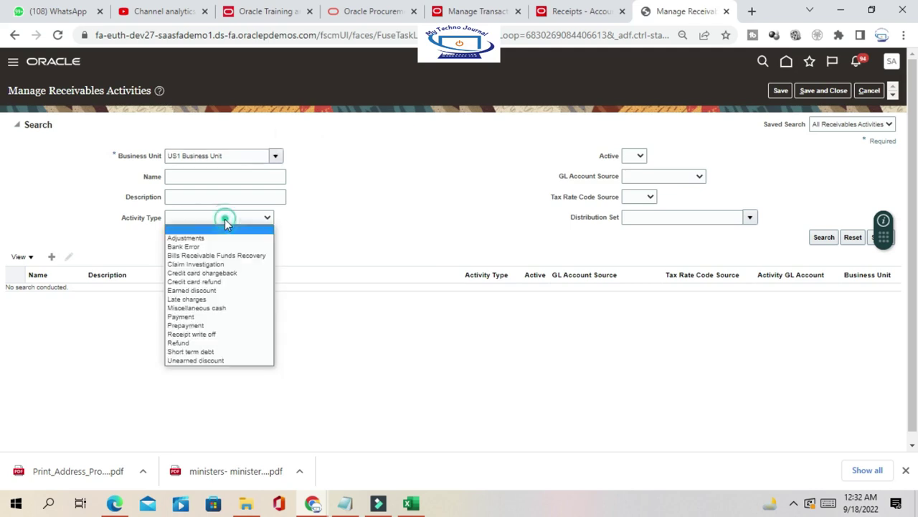
{"action": "left_click", "coordinate": [182, 343]}
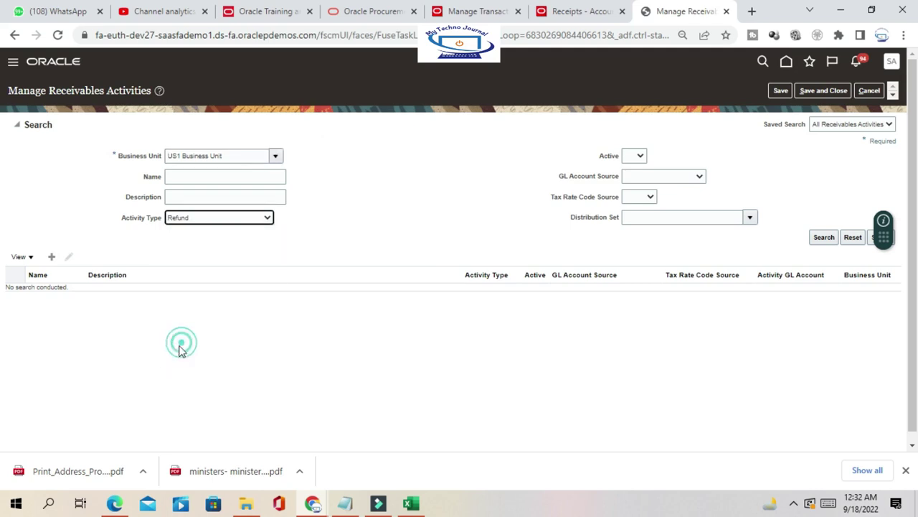
{"action": "left_click", "coordinate": [203, 224]}
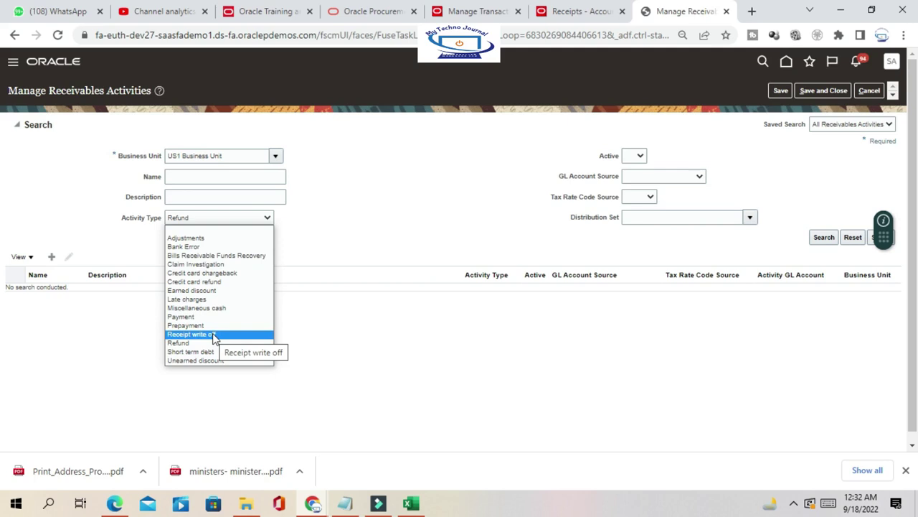
{"action": "left_click", "coordinate": [413, 222]}
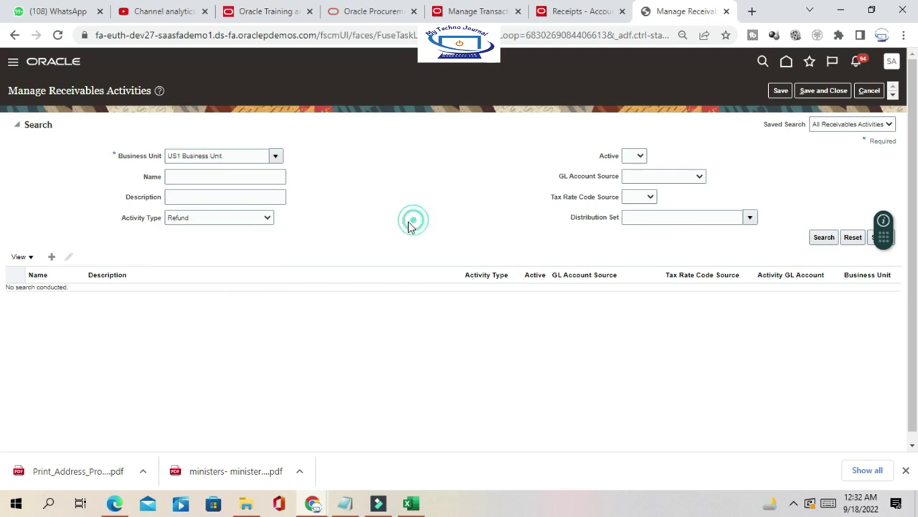
{"action": "left_click", "coordinate": [824, 237]}
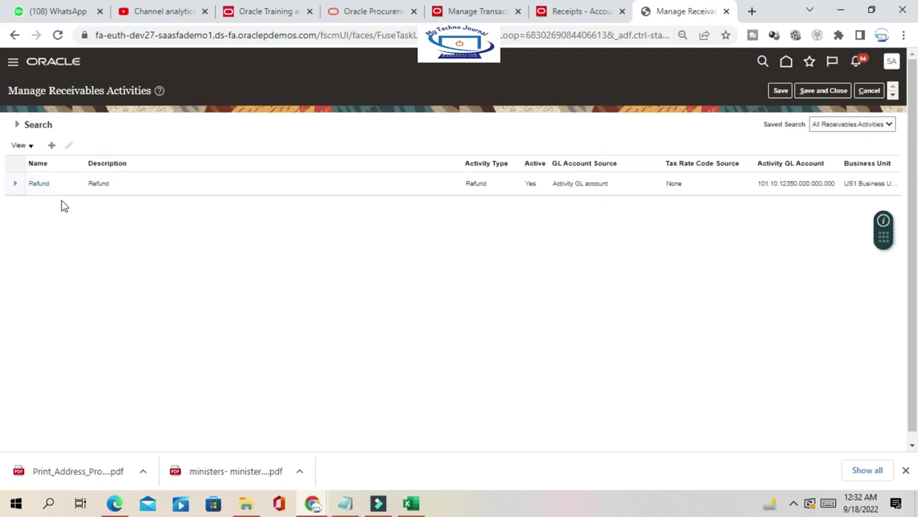
- Open the Refund activity and examine its Activity GL Account, including the Account segment in the segment breakdown
{"action": "left_click", "coordinate": [38, 183]}
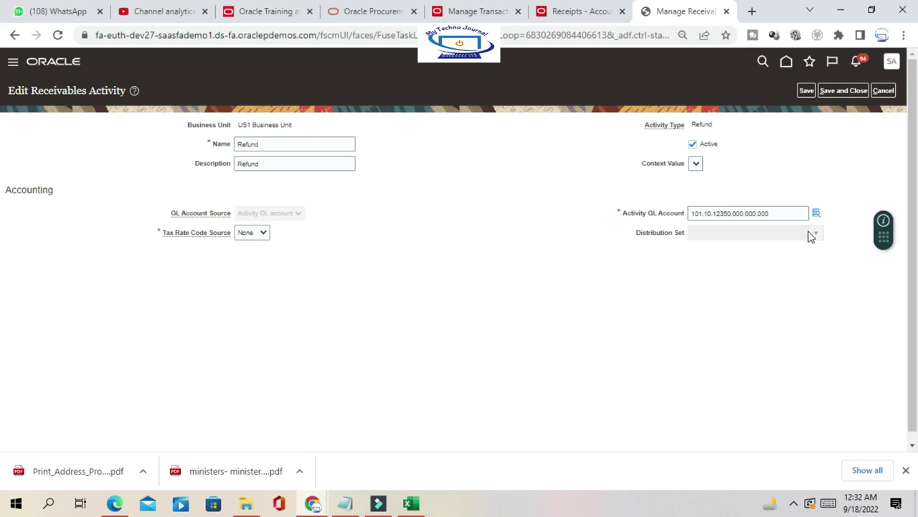
{"action": "triple_click", "coordinate": [779, 211]}
{"action": "left_click", "coordinate": [790, 287]}
{"action": "triple_click", "coordinate": [785, 212]}
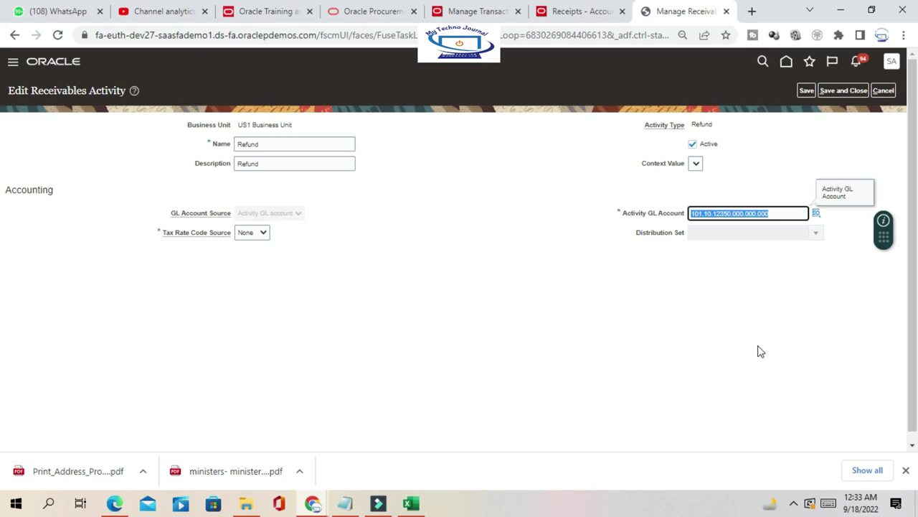
{"action": "left_click", "coordinate": [816, 214]}
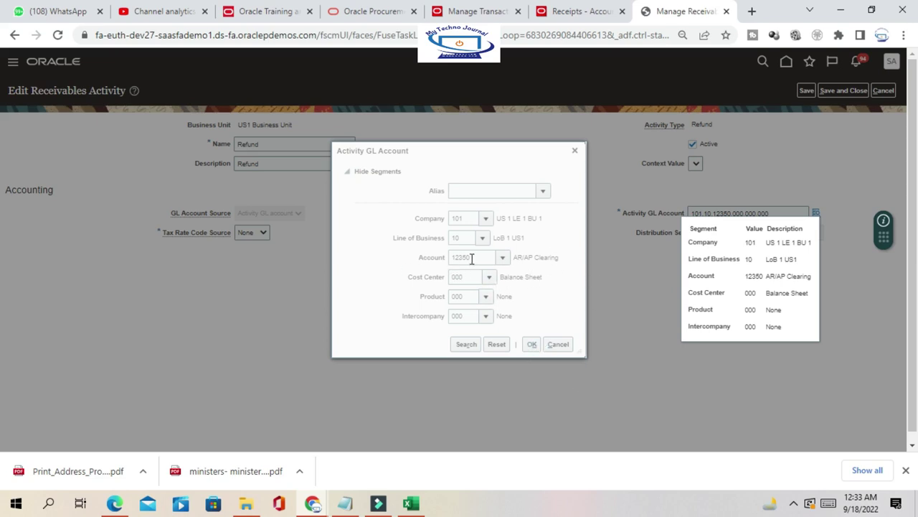
{"action": "left_click", "coordinate": [437, 261]}
{"action": "left_click_drag", "start_coordinate": [444, 261], "coordinate": [476, 258]}
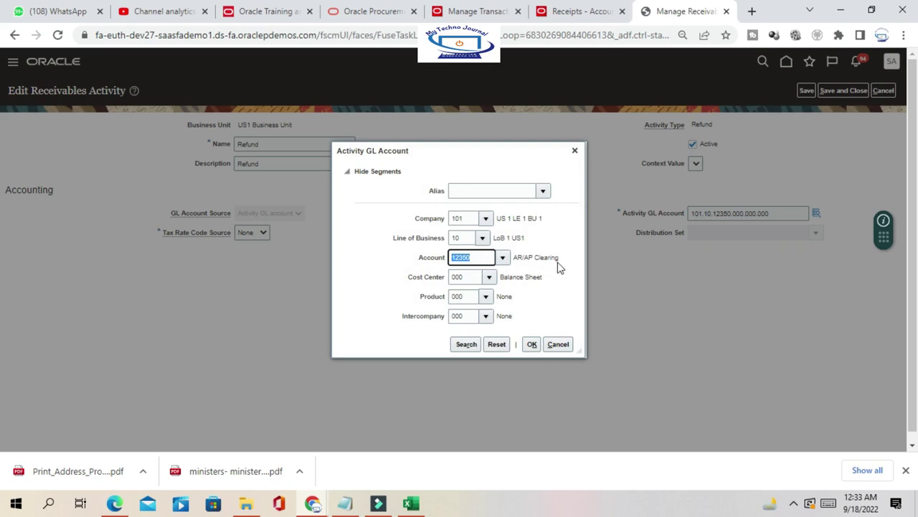
{"action": "left_click", "coordinate": [452, 259]}
{"action": "left_click", "coordinate": [531, 344]}
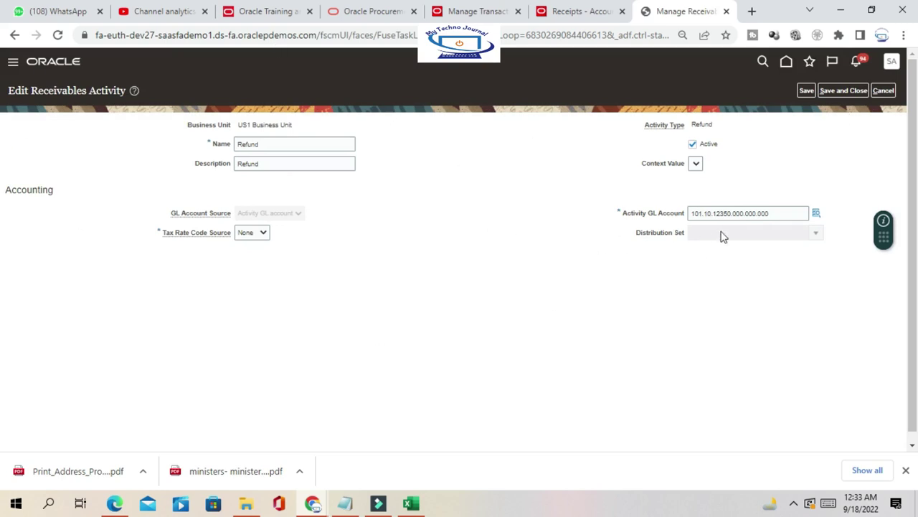
- Save and close the Refund receivables activity
{"action": "left_click_drag", "start_coordinate": [785, 210], "coordinate": [651, 228]}
{"action": "left_click", "coordinate": [490, 284]}
{"action": "left_click", "coordinate": [826, 93]}
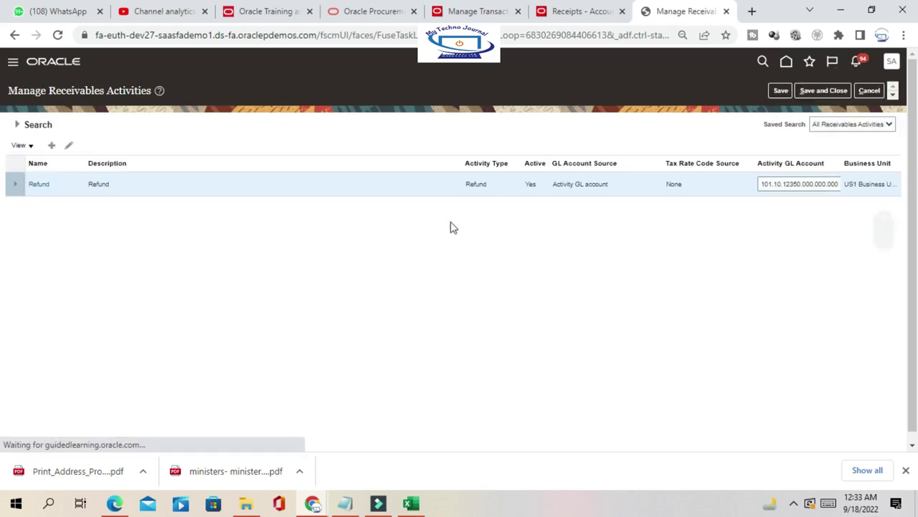
- Open Manage Receipts from the Accounts Receivable work area and search for receipt number Receipt1
{"action": "left_click", "coordinate": [589, 12]}
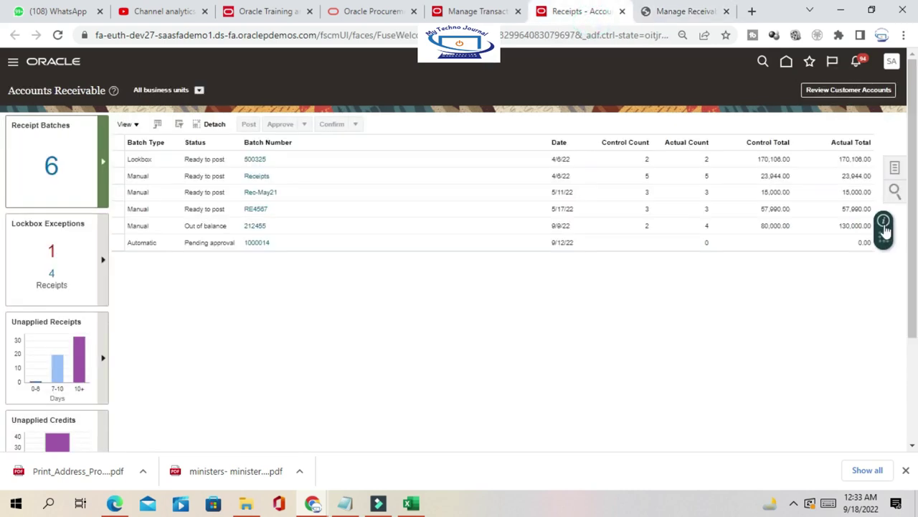
{"action": "left_click", "coordinate": [894, 166]}
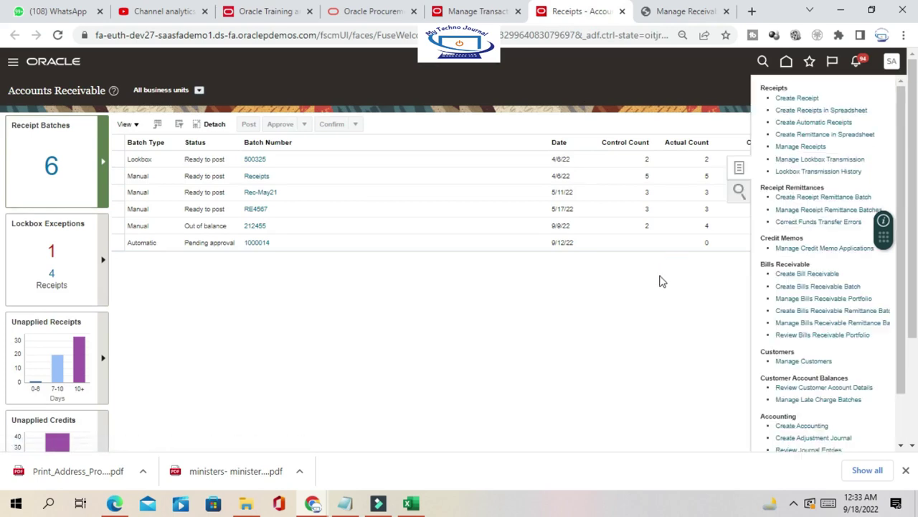
{"action": "left_click", "coordinate": [814, 146]}
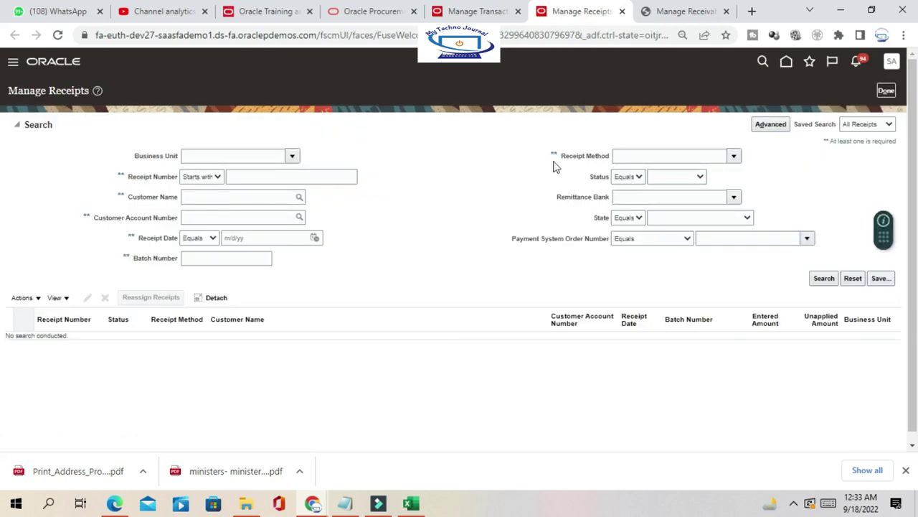
{"action": "left_click", "coordinate": [239, 176]}
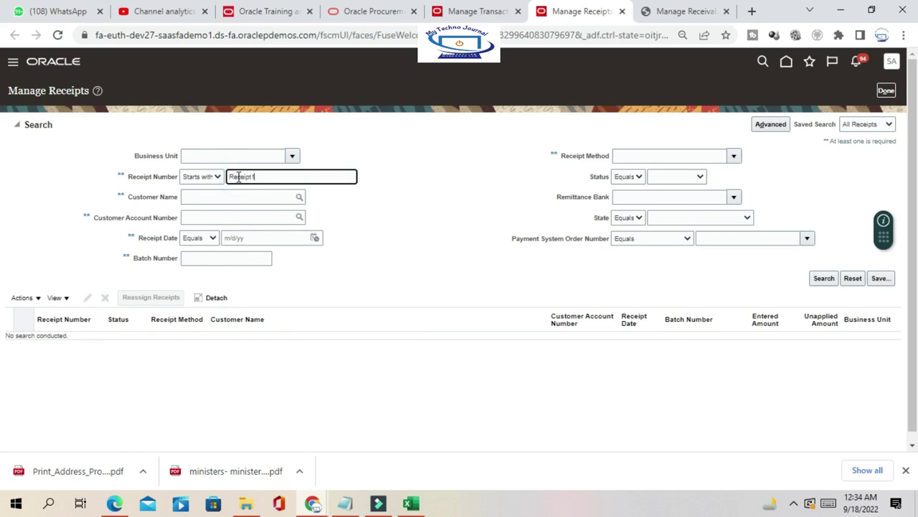
{"action": "left_click", "coordinate": [824, 278]}
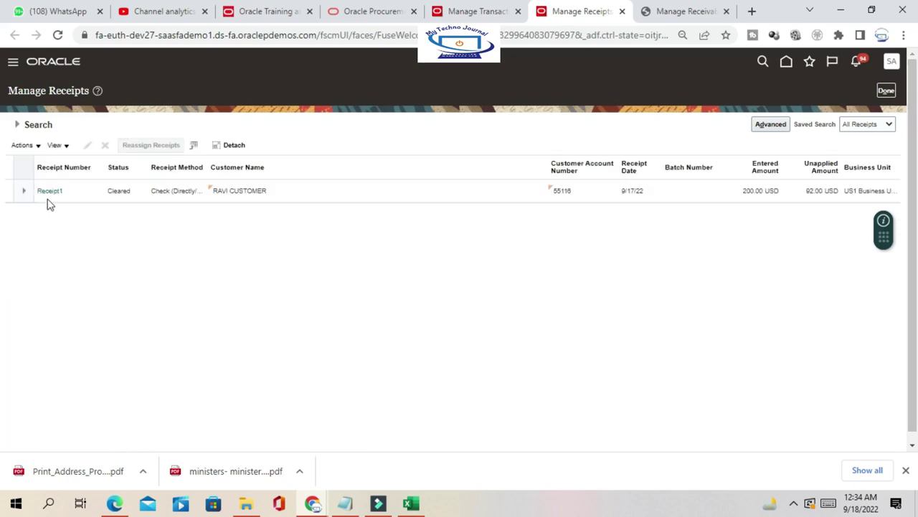
- Open Receipt1 and examine its unapplied amount and the details of its applied transaction
{"action": "left_click", "coordinate": [50, 191]}
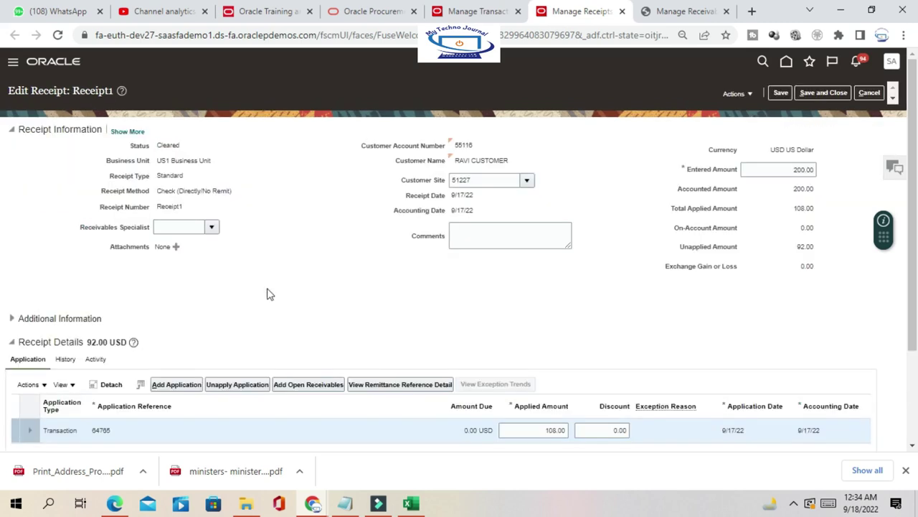
{"action": "scroll", "coordinate": [312, 258], "scroll_direction": "down", "scroll_amount": 1}
{"action": "scroll", "coordinate": [316, 253], "scroll_direction": "up", "scroll_amount": 1}
{"action": "left_click_drag", "start_coordinate": [797, 252], "coordinate": [810, 256]}
{"action": "scroll", "coordinate": [646, 215], "scroll_direction": "down", "scroll_amount": 2}
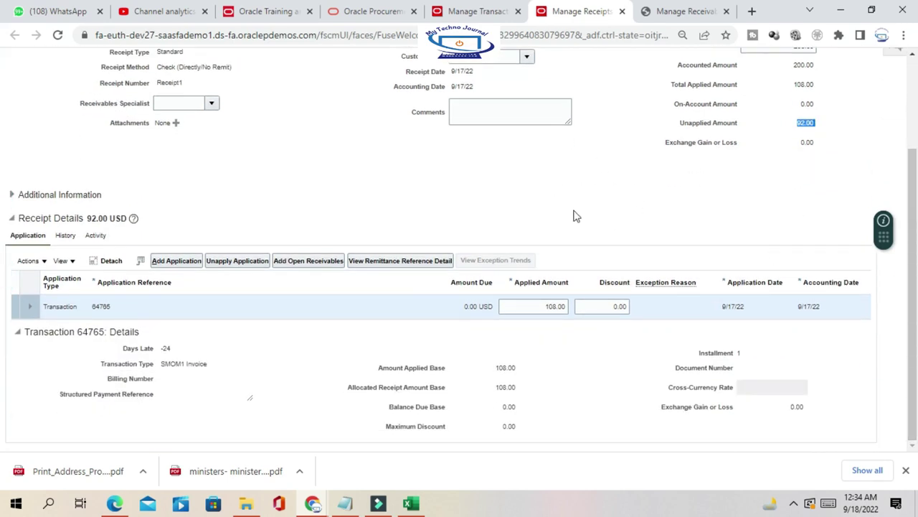
{"action": "scroll", "coordinate": [76, 292], "scroll_direction": "up", "scroll_amount": 1}
{"action": "scroll", "coordinate": [76, 292], "scroll_direction": "down", "scroll_amount": 1}
- Try to issue a refund for the unapplied amount of Receipt1
{"action": "left_click", "coordinate": [43, 263]}
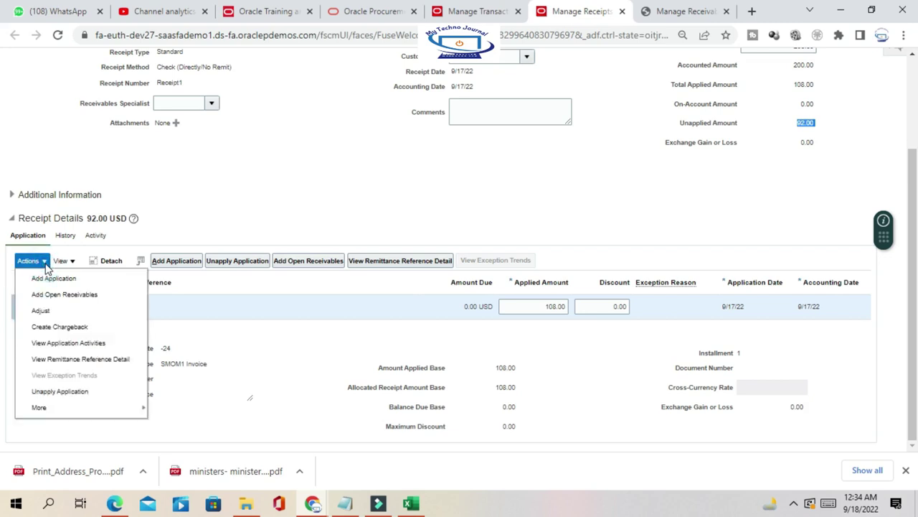
{"action": "mouse_move", "coordinate": [42, 409]}
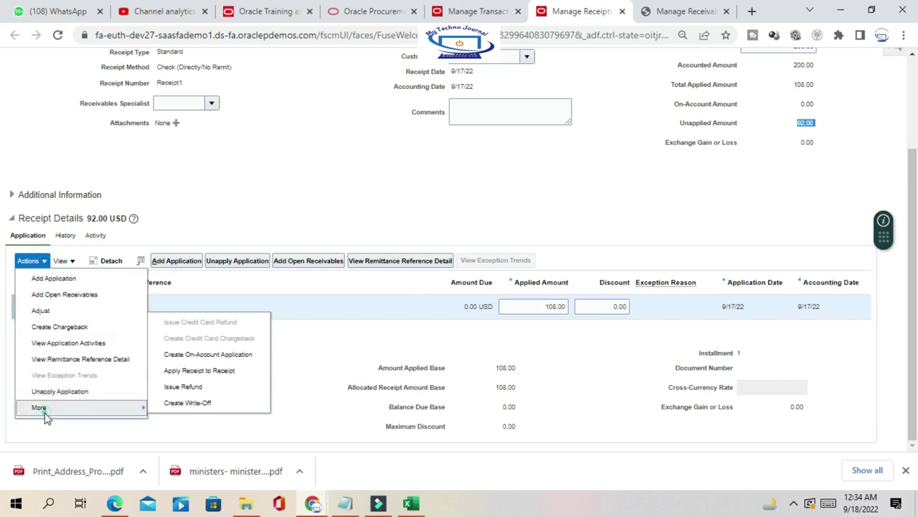
{"action": "left_click", "coordinate": [203, 388]}
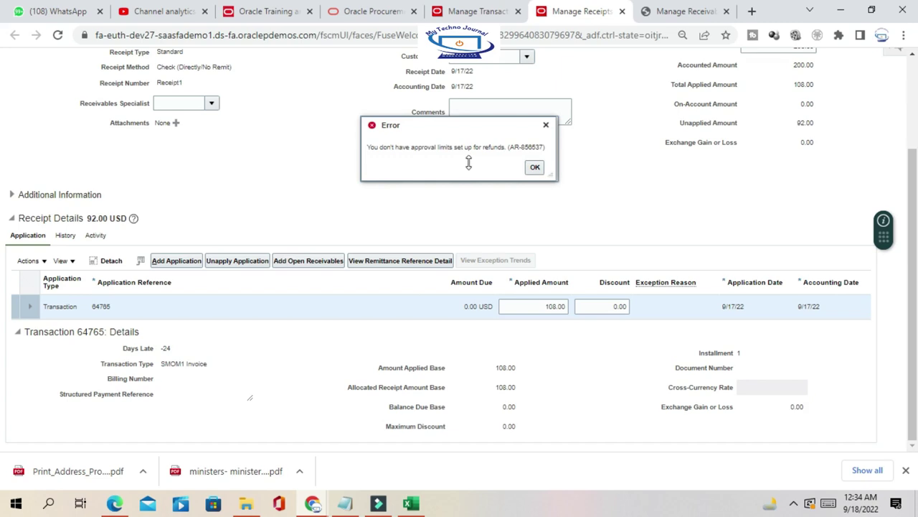
{"action": "left_click", "coordinate": [536, 168]}
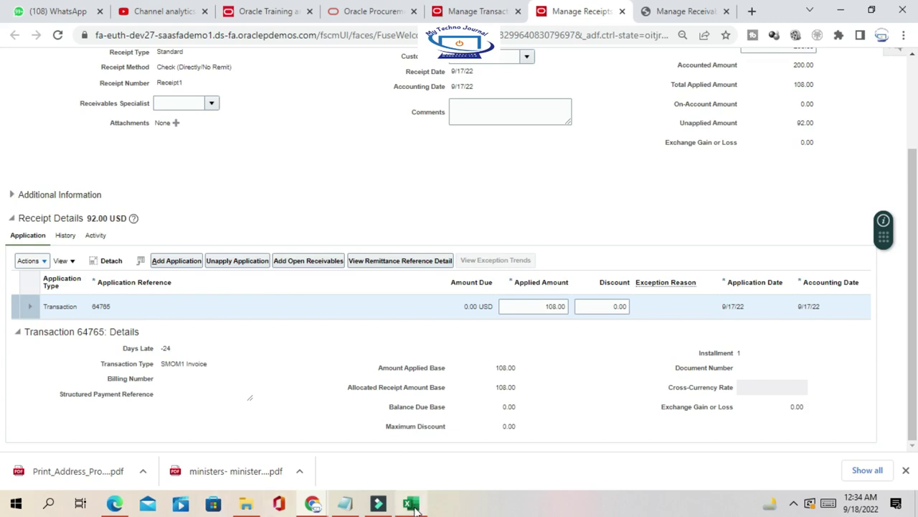
- Switch to the Refund sheet in Excel and review the setup note about creating an approval limit for refunds
{"action": "left_click", "coordinate": [411, 504]}
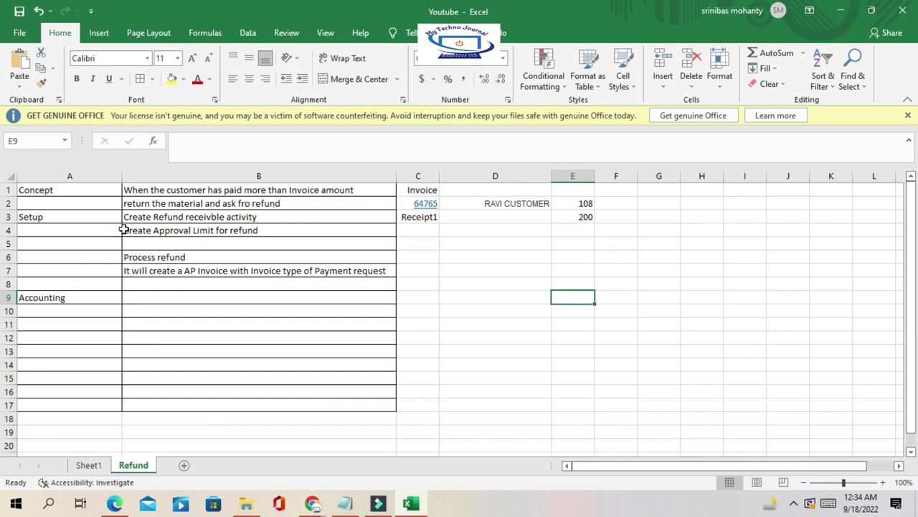
{"action": "left_click", "coordinate": [325, 232]}
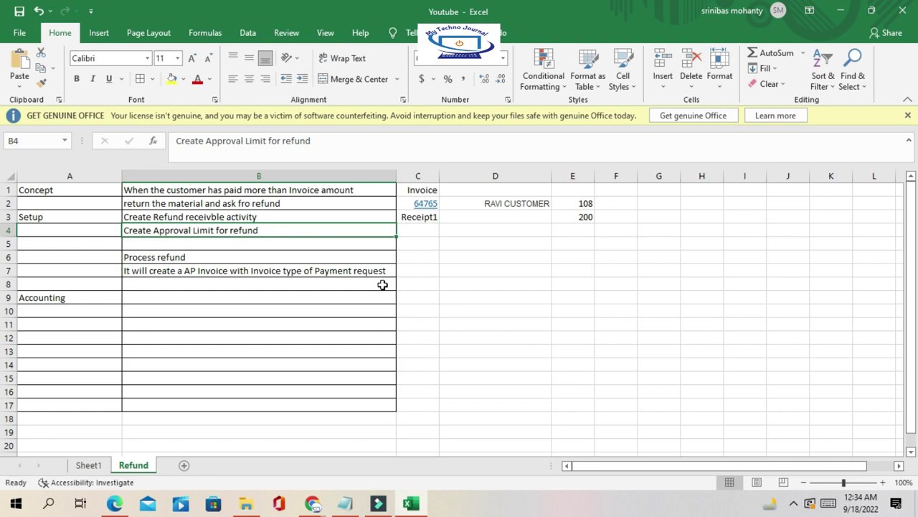
{"action": "left_click", "coordinate": [533, 300]}
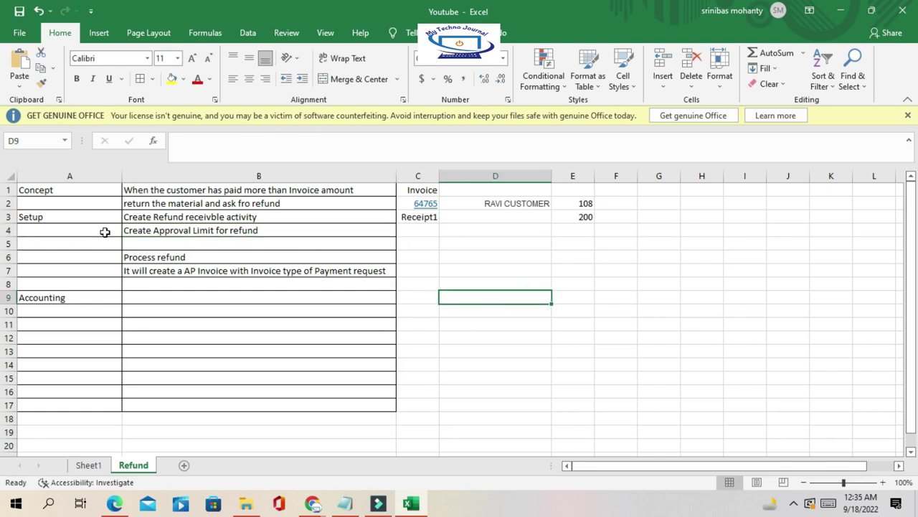
{"action": "left_click", "coordinate": [105, 232]}
{"action": "left_click", "coordinate": [320, 231]}
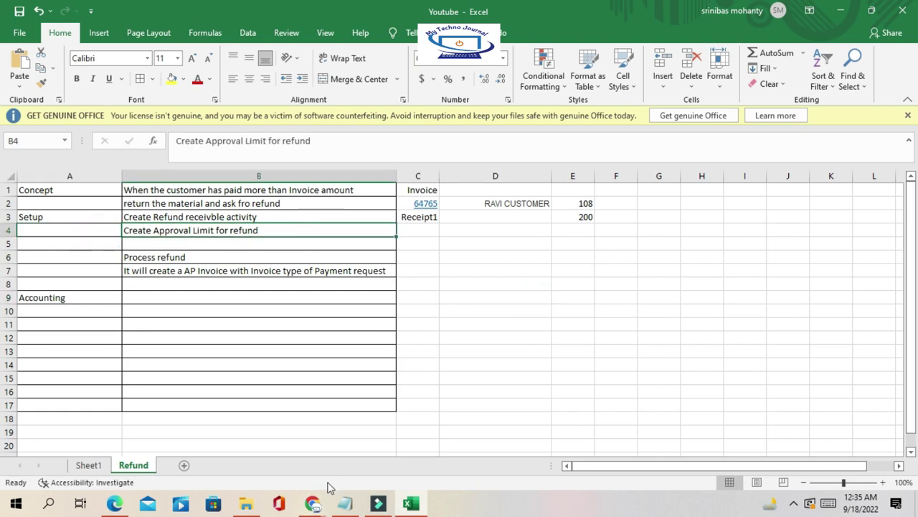
- Return to Oracle in Chrome, sign out, and sign in with the user name SAAS.IMPL1 and the account password
{"action": "mouse_move", "coordinate": [316, 507]}
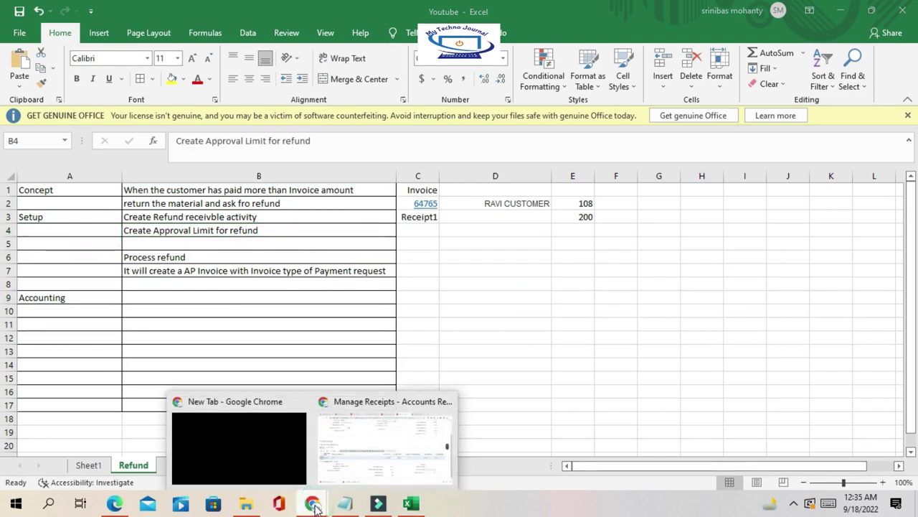
{"action": "left_click", "coordinate": [365, 459]}
{"action": "left_click_drag", "start_coordinate": [912, 174], "coordinate": [908, 85]}
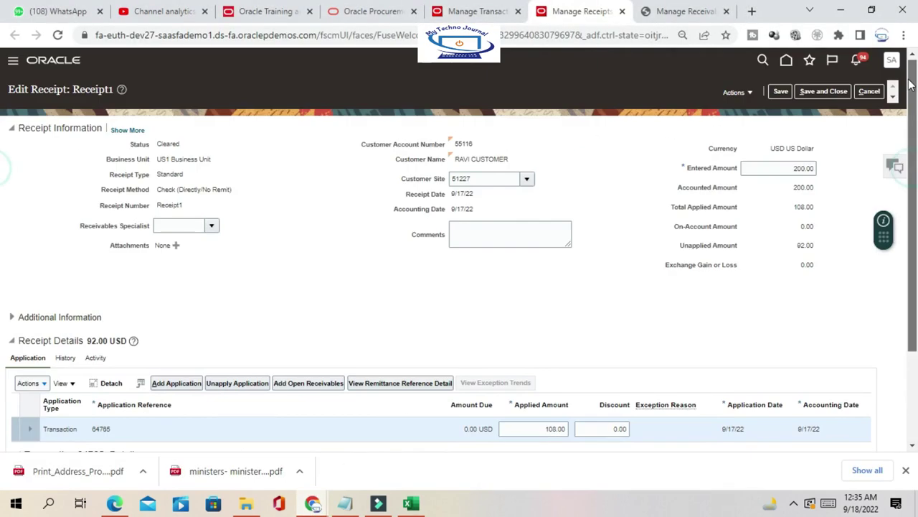
{"action": "left_click", "coordinate": [893, 61]}
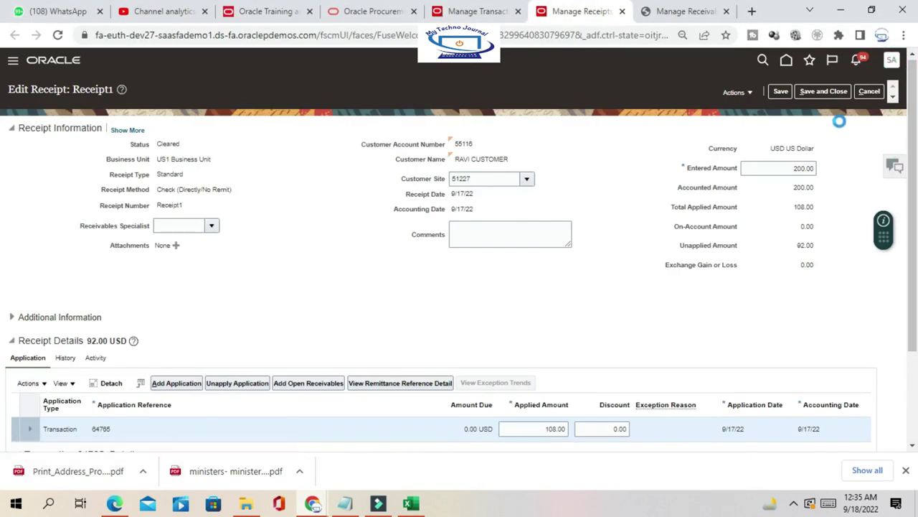
{"action": "left_click", "coordinate": [870, 87]}
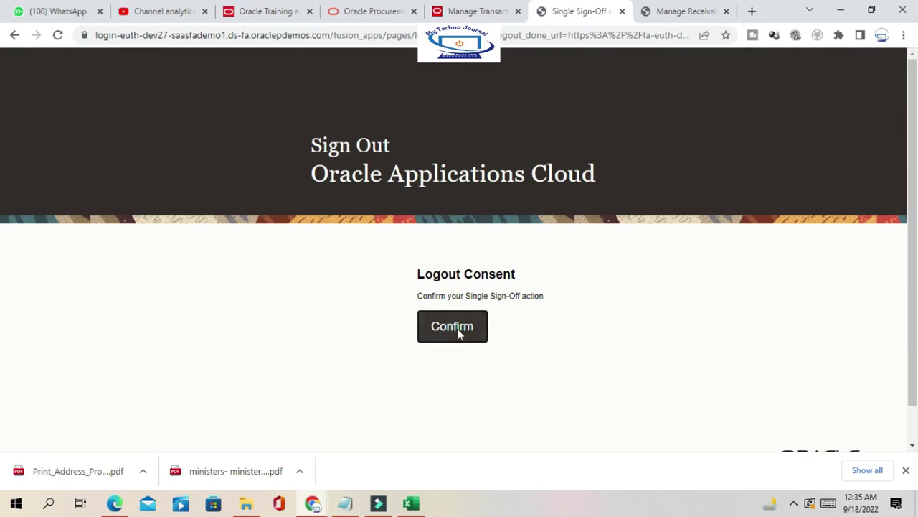
{"action": "left_click", "coordinate": [457, 328]}
{"action": "left_click", "coordinate": [416, 282]}
{"action": "type", "text": "SAAS.IMPL1"}
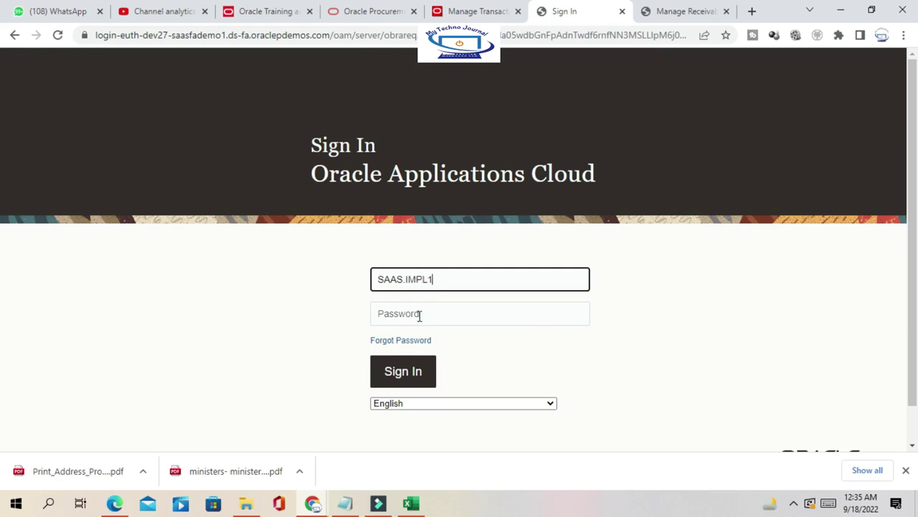
{"action": "left_click", "coordinate": [420, 314]}
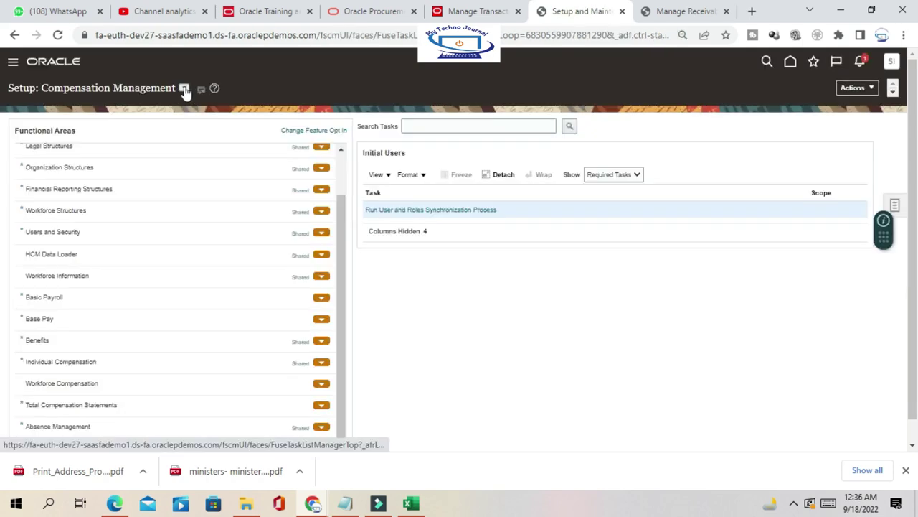
- Change the setup offering to Financials and open the Manage Approval Limits task of the Receivables functional area
{"action": "left_click", "coordinate": [185, 88]}
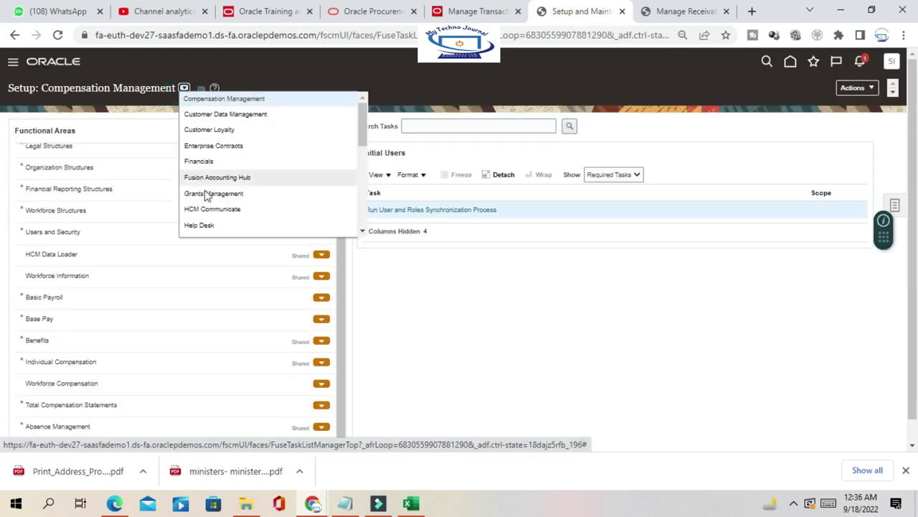
{"action": "left_click", "coordinate": [205, 161]}
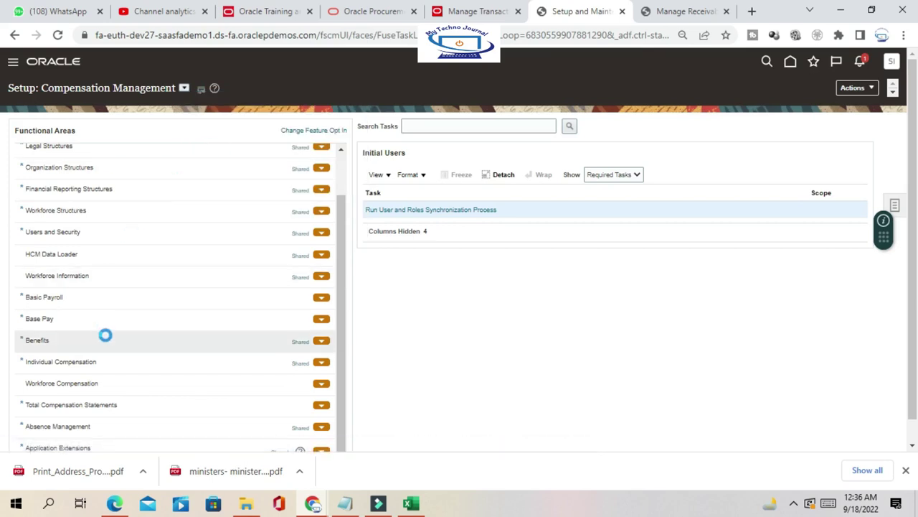
{"action": "scroll", "coordinate": [104, 336], "scroll_direction": "down", "scroll_amount": 1}
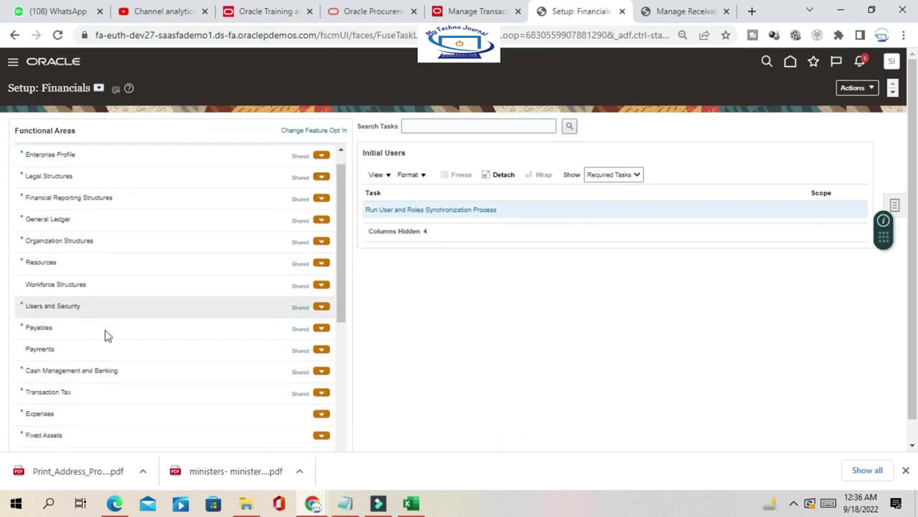
{"action": "scroll", "coordinate": [105, 336], "scroll_direction": "down", "scroll_amount": 3}
{"action": "left_click", "coordinate": [66, 344]}
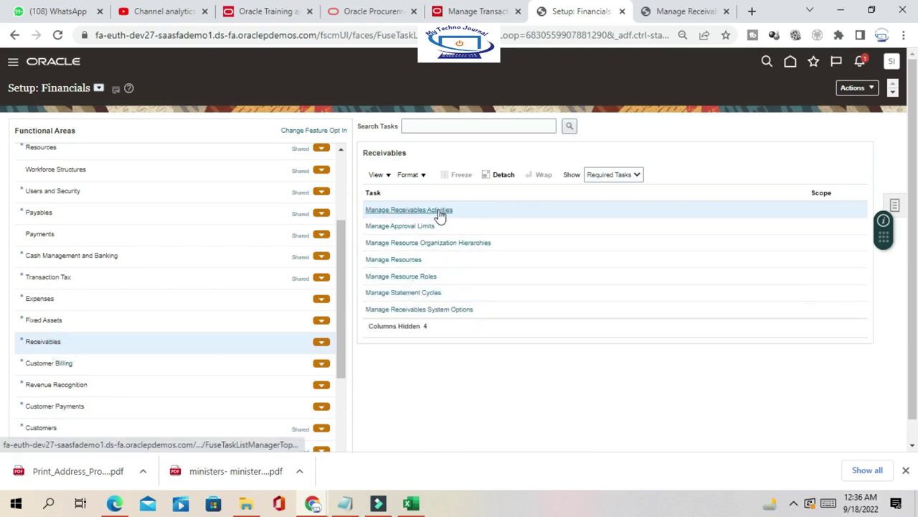
{"action": "left_click", "coordinate": [419, 226]}
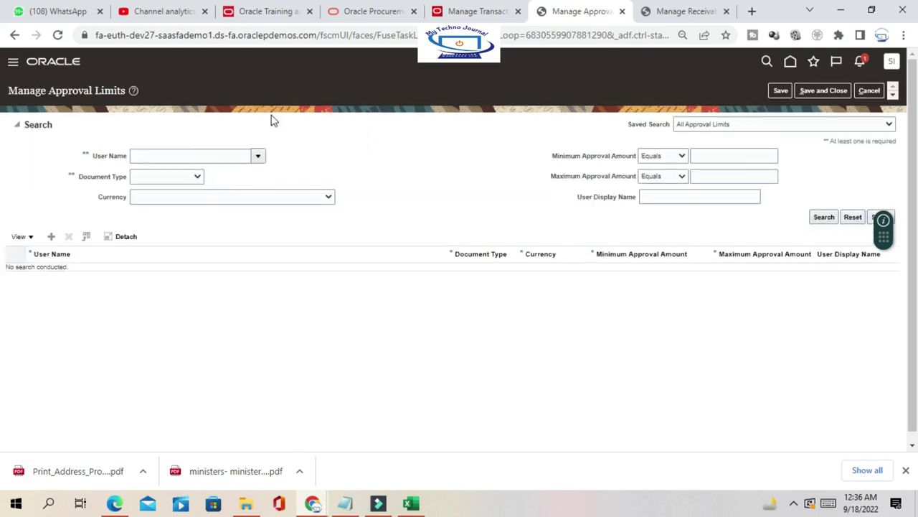
- Add an approval limit row and assign it to the user name SAAS.IMPL
{"action": "left_click", "coordinate": [51, 236]}
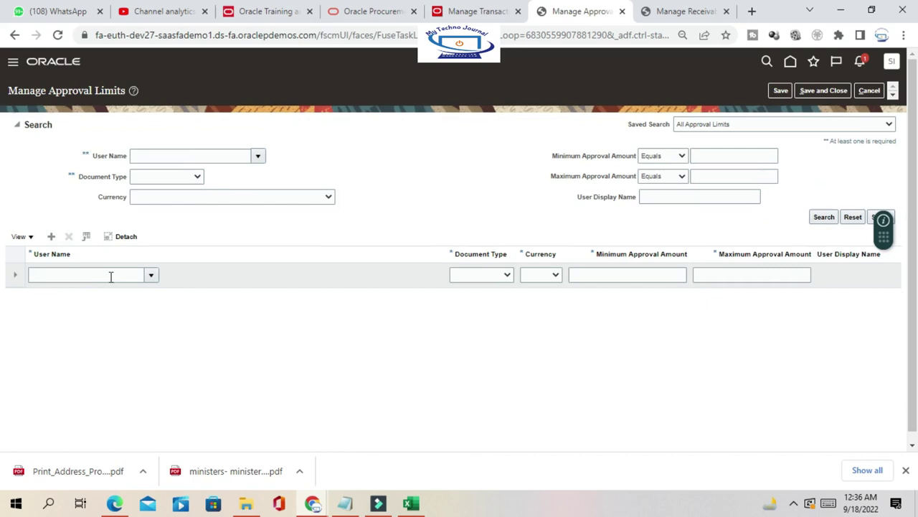
{"action": "left_click", "coordinate": [115, 275]}
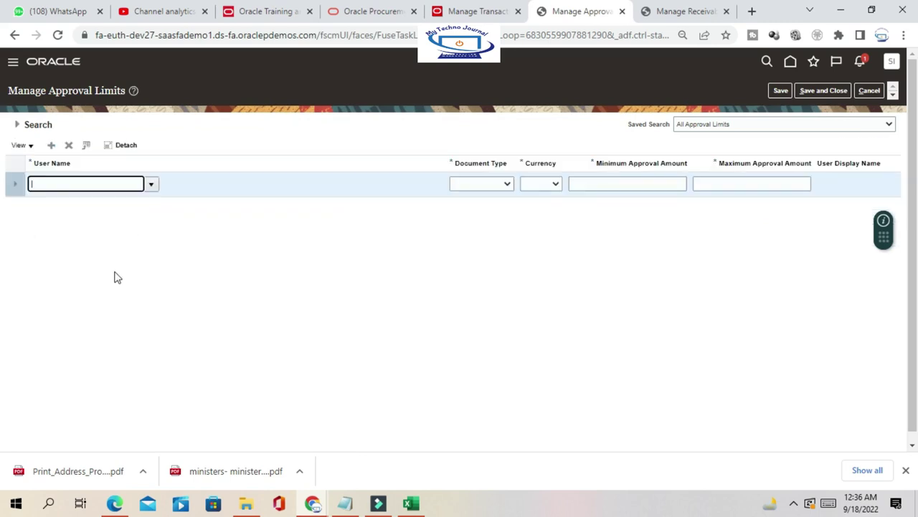
{"action": "type", "text": "SAAS.IM"}
{"action": "key", "text": "Tab"}
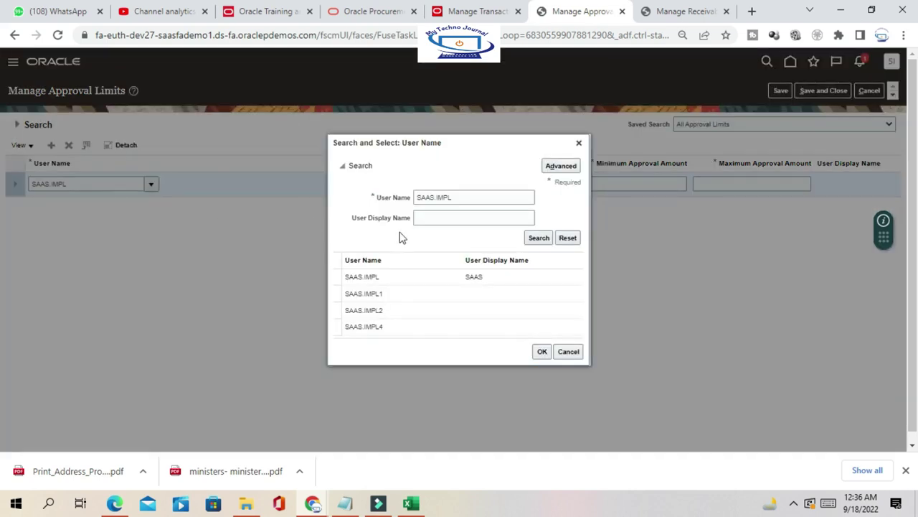
{"action": "left_click", "coordinate": [391, 276]}
{"action": "left_click", "coordinate": [541, 351]}
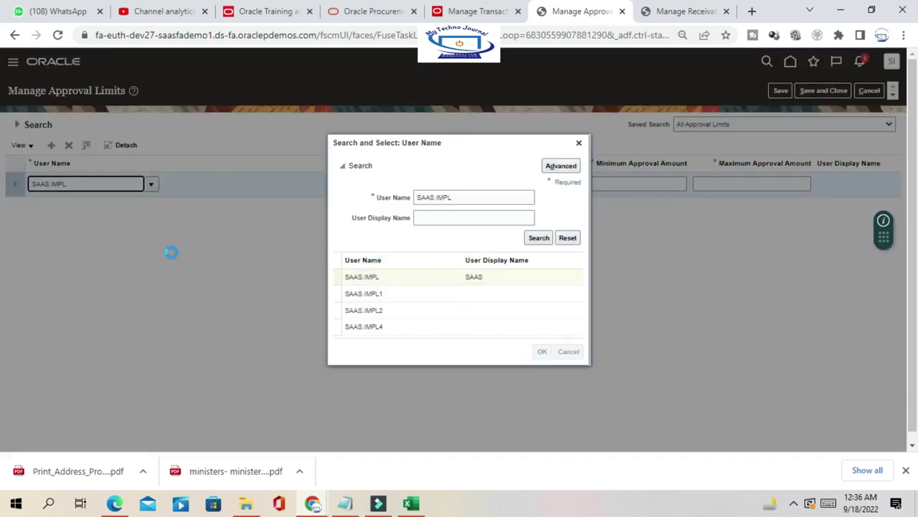
- Set the new approval limit's document type to Credit Memo Refund and its currency to USD - US Dollar
{"action": "left_click", "coordinate": [486, 185]}
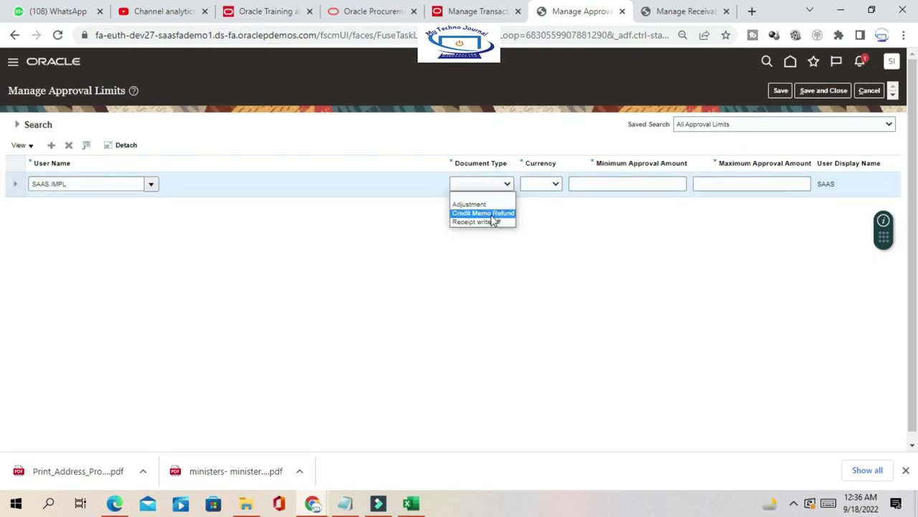
{"action": "left_click", "coordinate": [490, 214]}
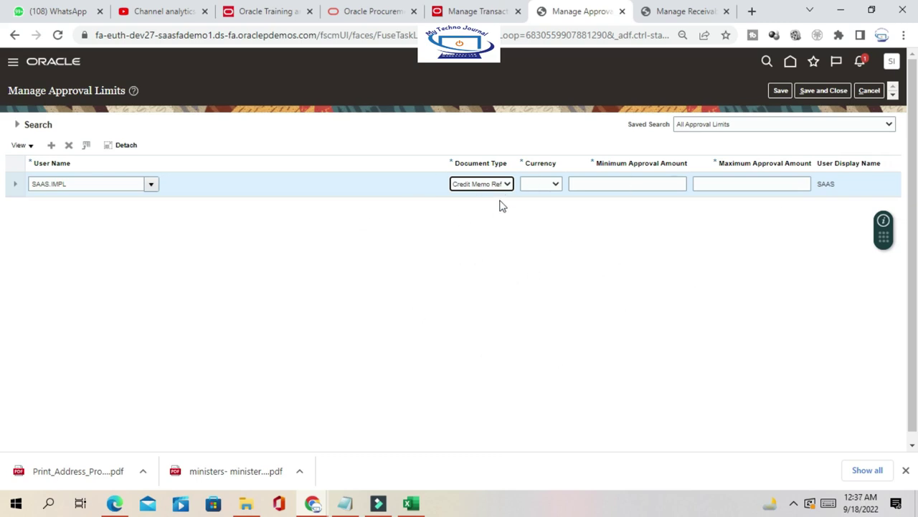
{"action": "left_click", "coordinate": [545, 185]}
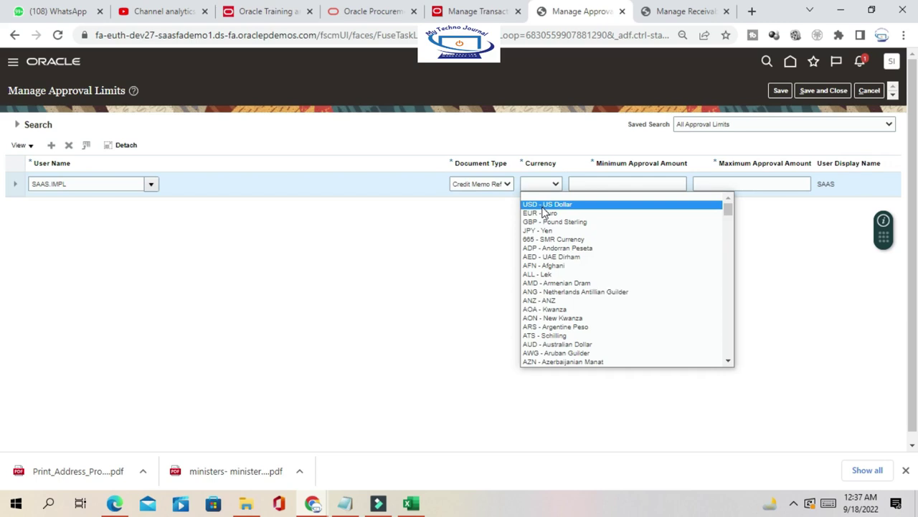
{"action": "left_click", "coordinate": [544, 205]}
{"action": "left_click", "coordinate": [624, 183]}
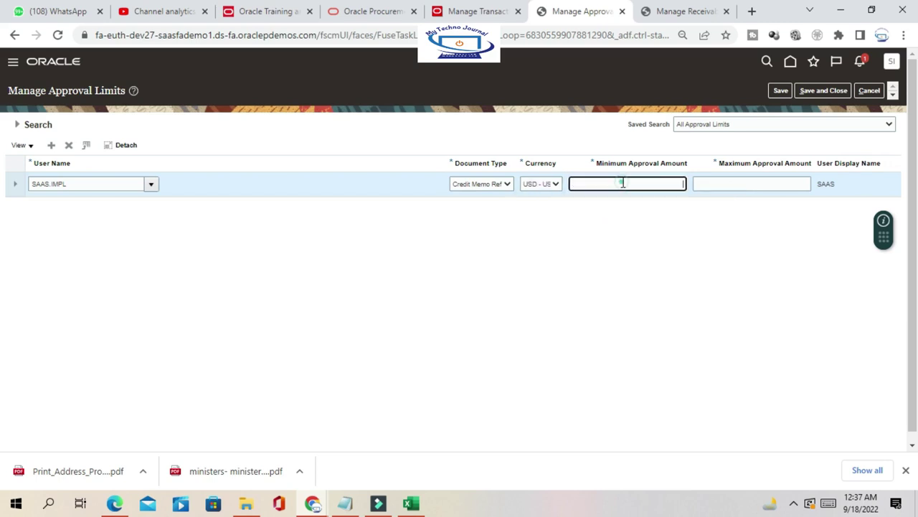
{"action": "left_click", "coordinate": [727, 259]}
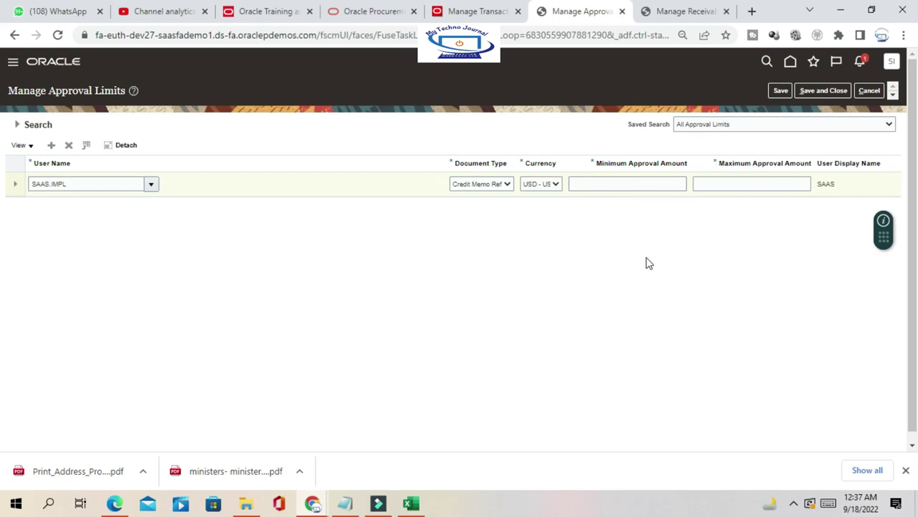
- Set the approval limit's minimum amount to -1,000.00 and maximum amount to 1,000.00, and save and close it
{"action": "left_click", "coordinate": [652, 181]}
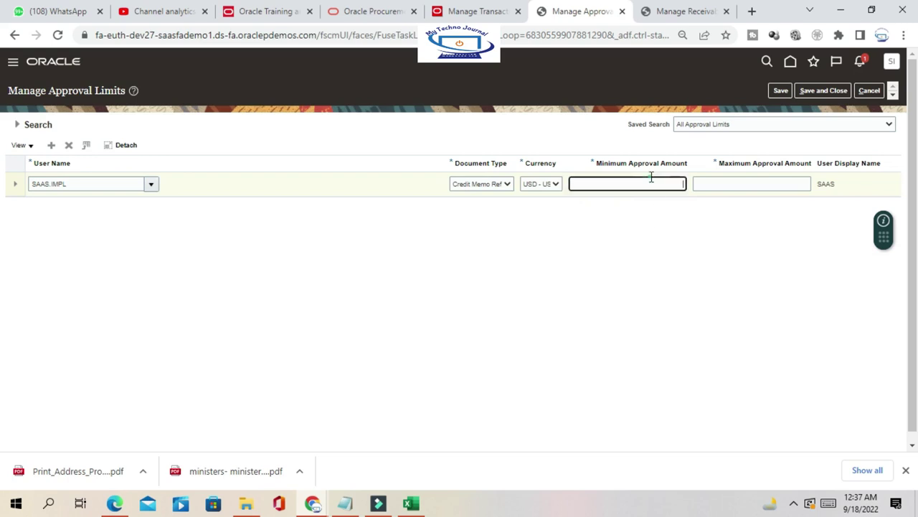
{"action": "type", "text": "-10000.00"}
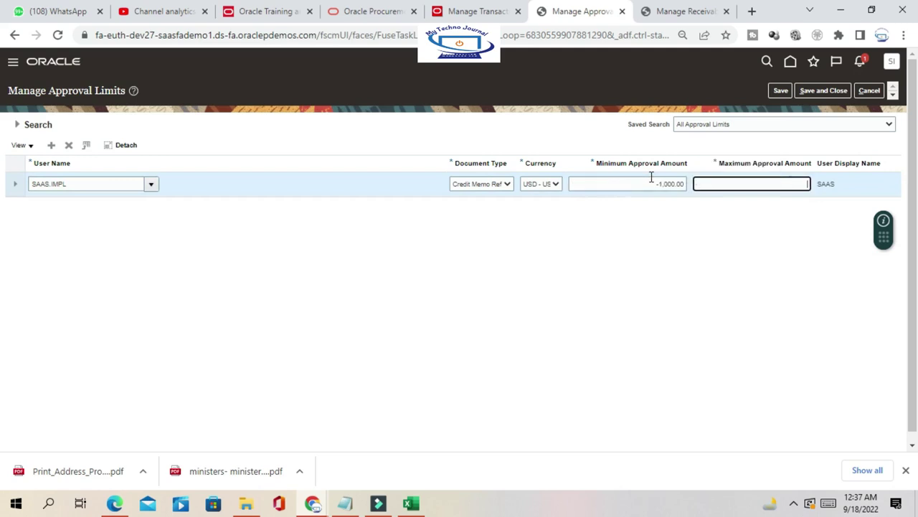
{"action": "key", "text": "Tab"}
{"action": "type", "text": "100"}
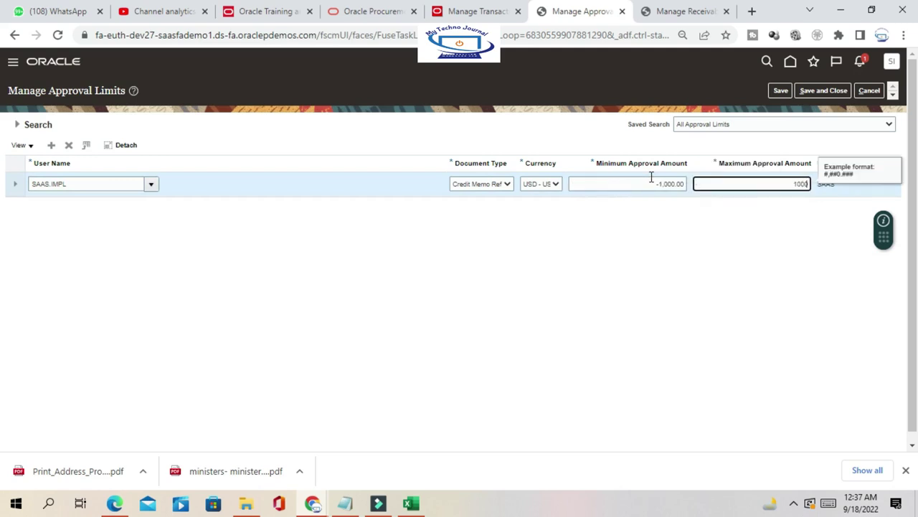
{"action": "left_click", "coordinate": [708, 269]}
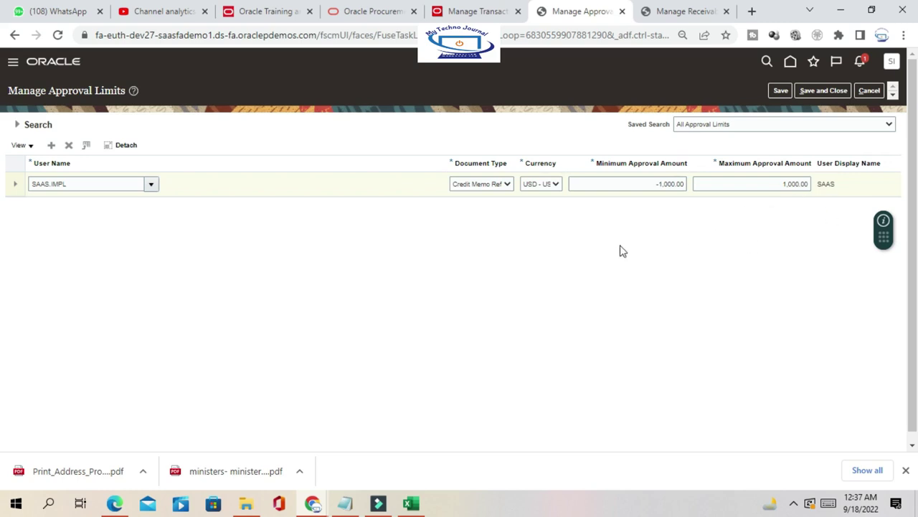
{"action": "left_click", "coordinate": [829, 91]}
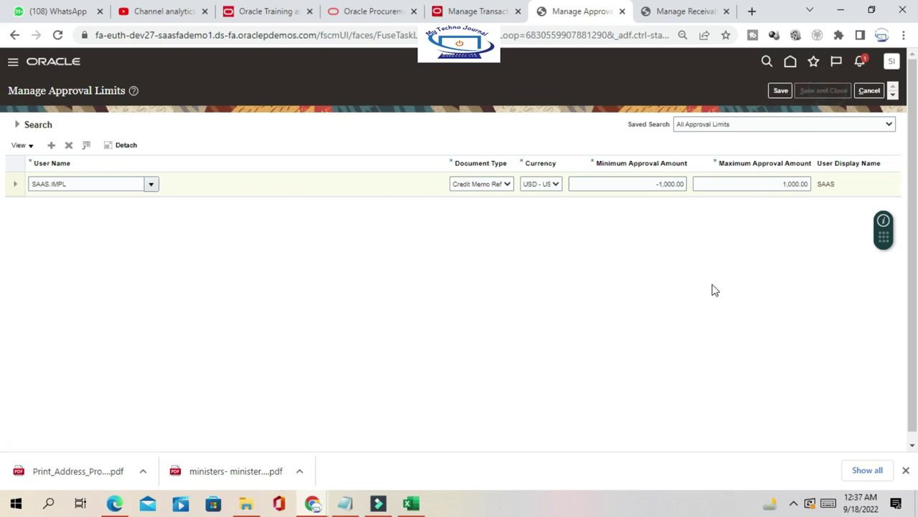
- Sign out of Oracle Applications Cloud and confirm the logout
{"action": "left_click", "coordinate": [892, 63]}
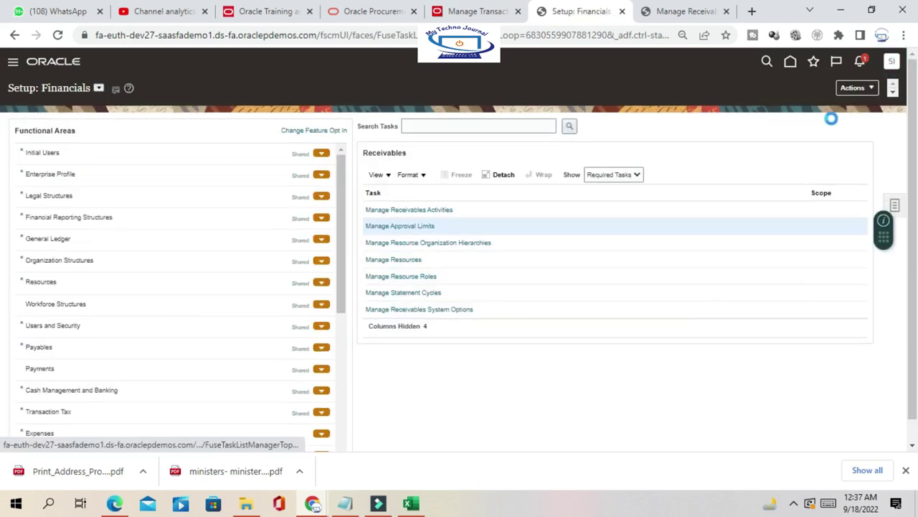
{"action": "left_click", "coordinate": [870, 89]}
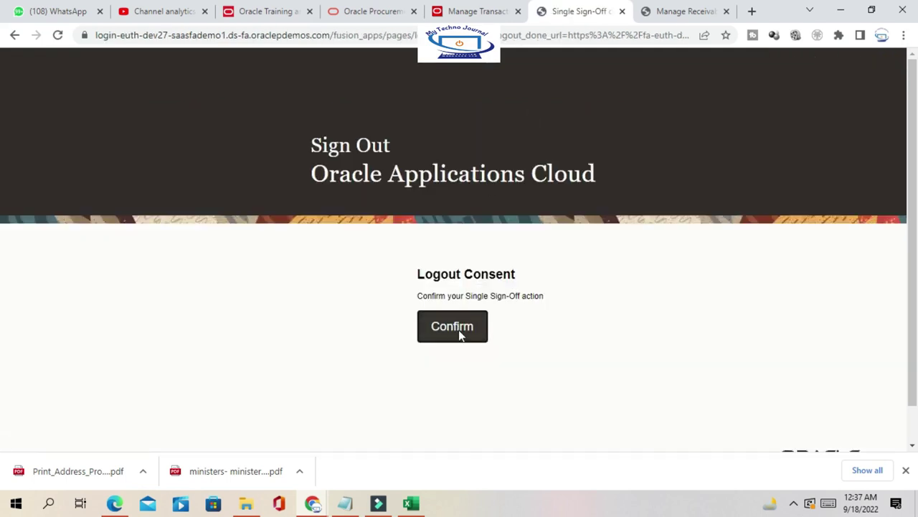
{"action": "left_click", "coordinate": [461, 332]}
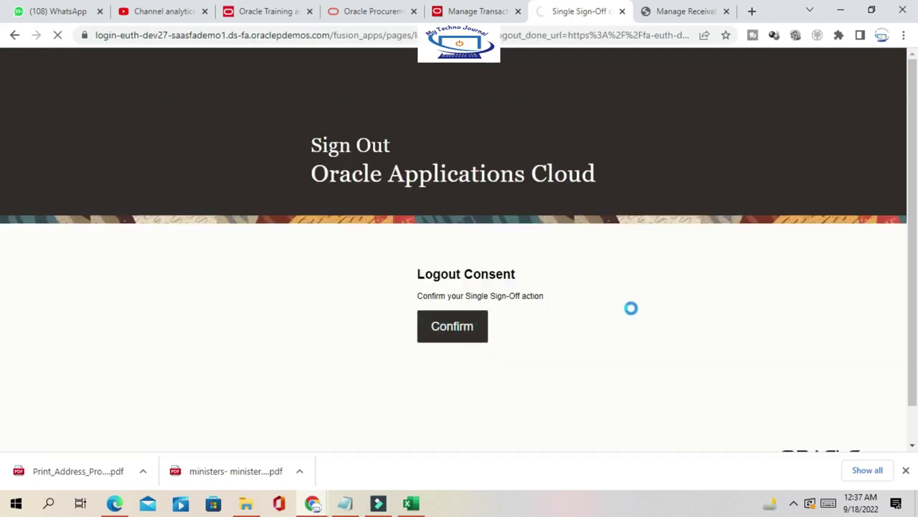
- Sign in to Oracle Applications Cloud with the user ID SAAS.IMPL and the account password
{"action": "left_click", "coordinate": [471, 286]}
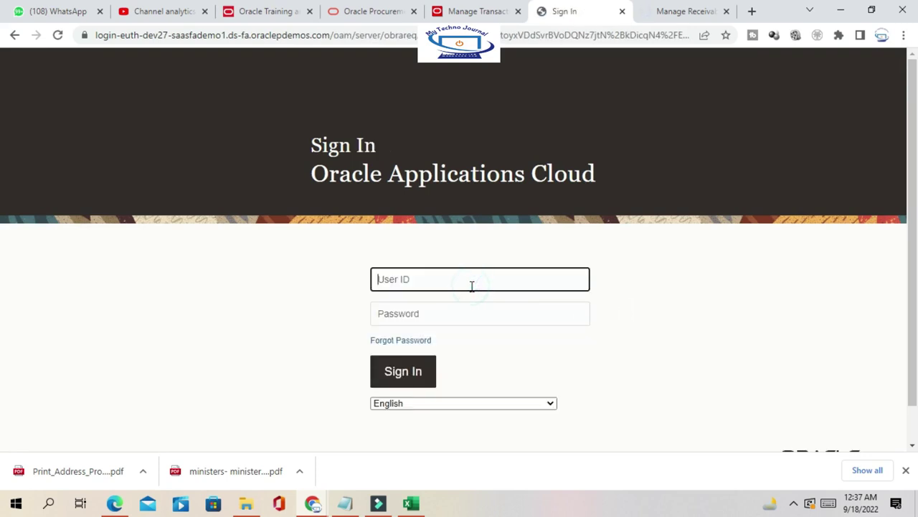
{"action": "type", "text": "saas"}
{"action": "key", "text": "BackSpace"}
{"action": "key", "text": "BackSpace"}
{"action": "key", "text": "BackSpace"}
{"action": "key", "text": "BackSpace"}
{"action": "type", "text": "SAAS"}
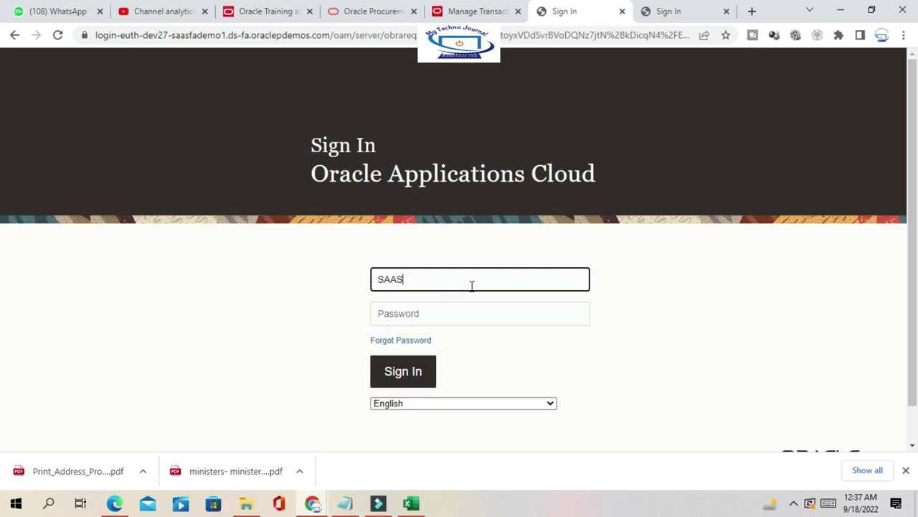
{"action": "key", "text": "Tab"}
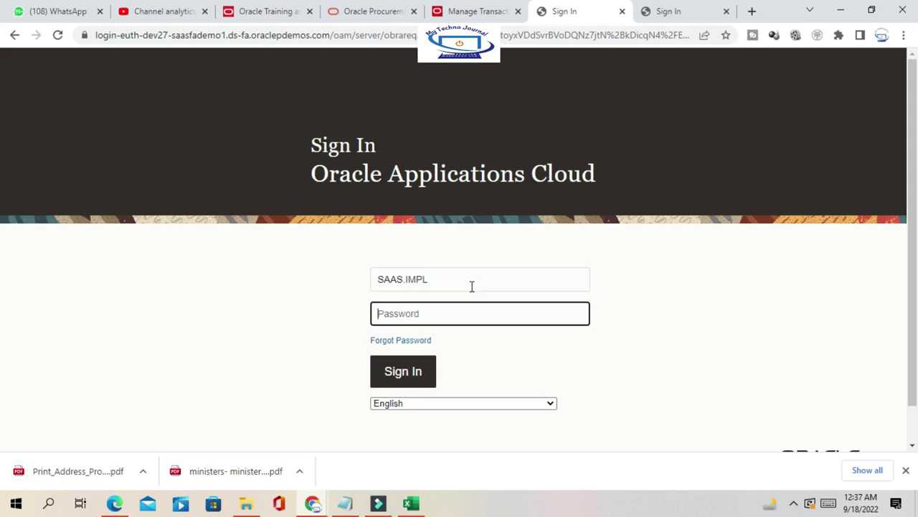
- Switch to Excel to check the setup and process notes on the Refund sheet, and return to Oracle in Chrome
{"action": "key", "text": "alt+Tab"}
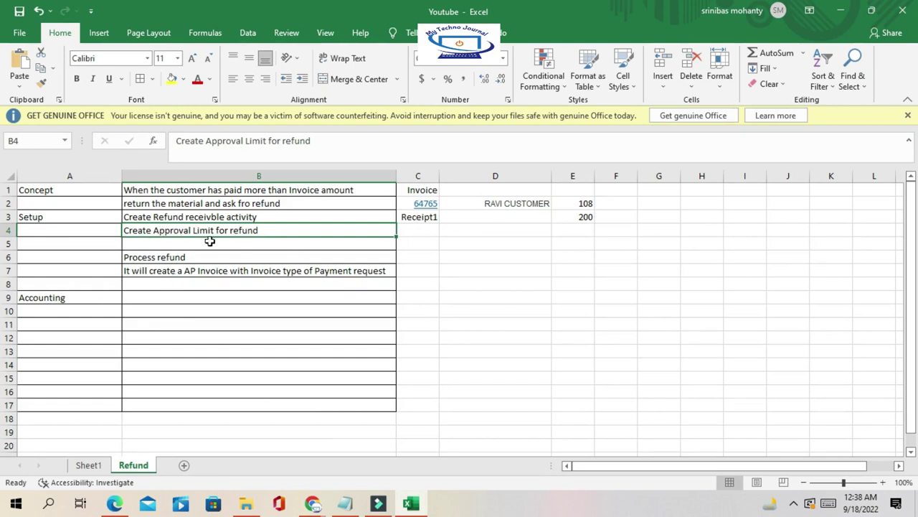
{"action": "left_click", "coordinate": [422, 231]}
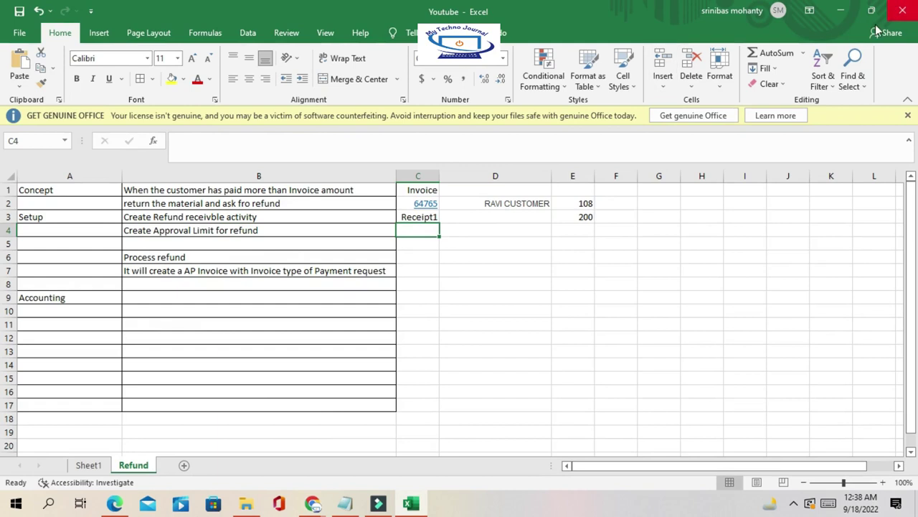
{"action": "left_click", "coordinate": [841, 11]}
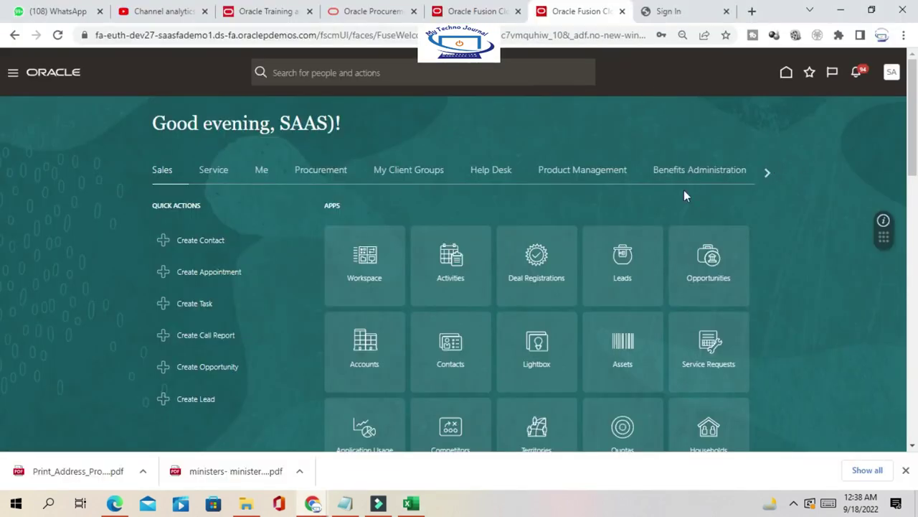
- Open the Accounts Receivable work area from the Receivables group and go to the Manage Receipts task
{"action": "left_click", "coordinate": [769, 172]}
{"action": "left_click", "coordinate": [768, 172]}
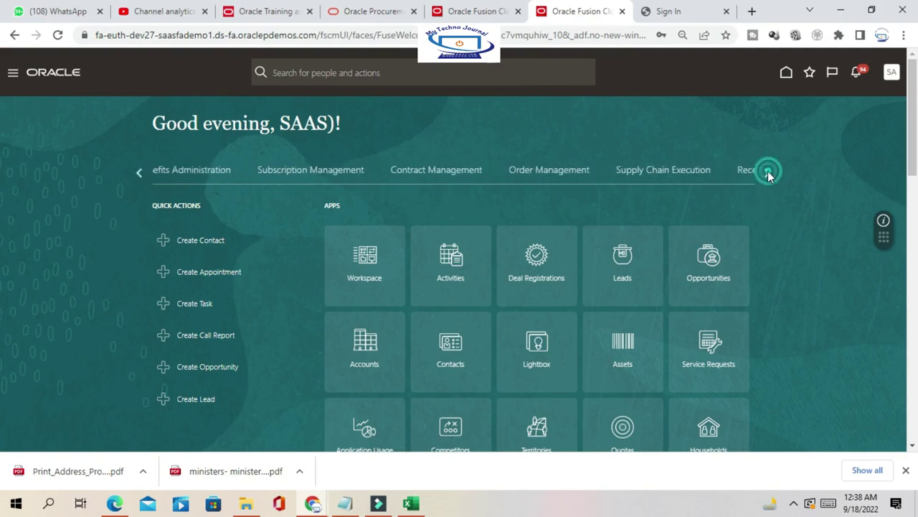
{"action": "left_click", "coordinate": [768, 173]}
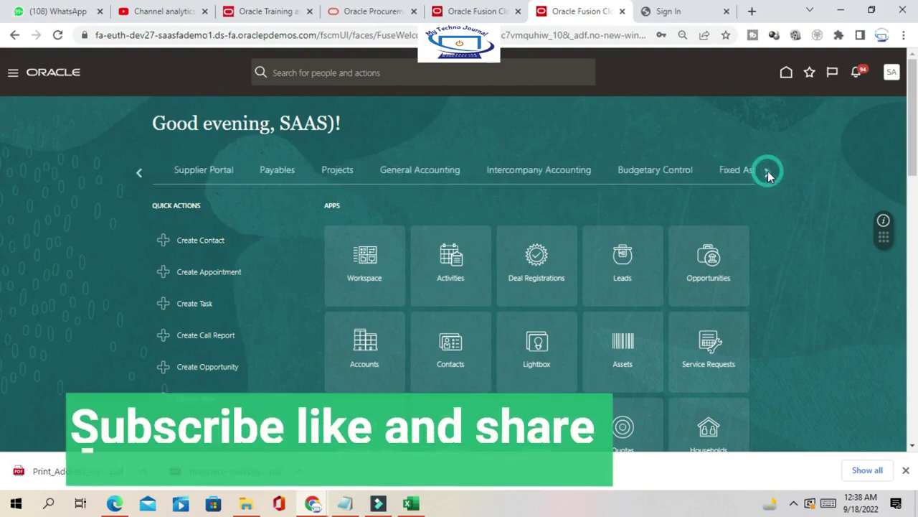
{"action": "left_click", "coordinate": [137, 172]}
{"action": "left_click", "coordinate": [171, 170]}
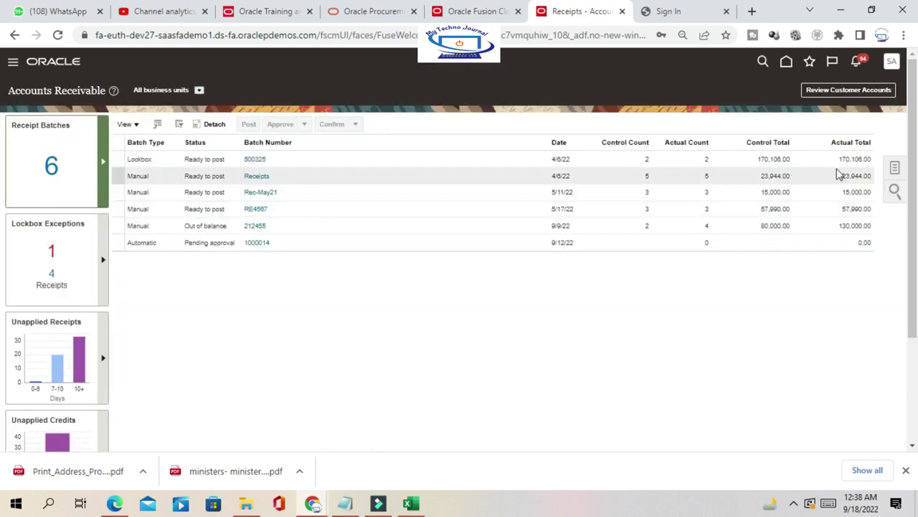
{"action": "left_click", "coordinate": [895, 167]}
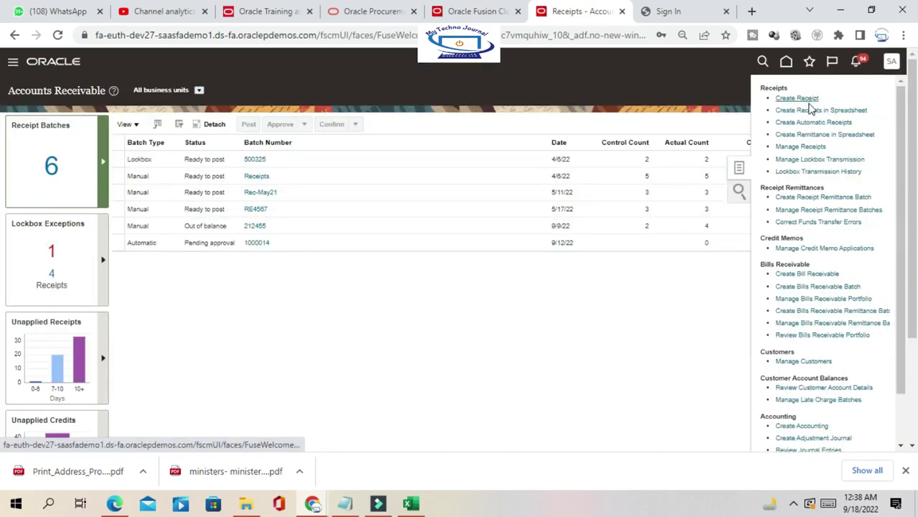
{"action": "left_click", "coordinate": [817, 148]}
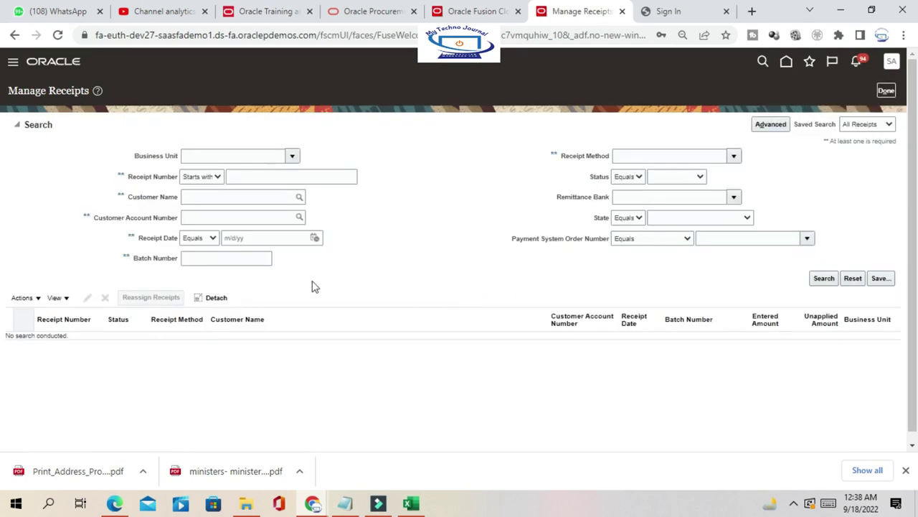
- Search for the receipt number Receipt1 and open that receipt for editing
{"action": "left_click", "coordinate": [300, 173]}
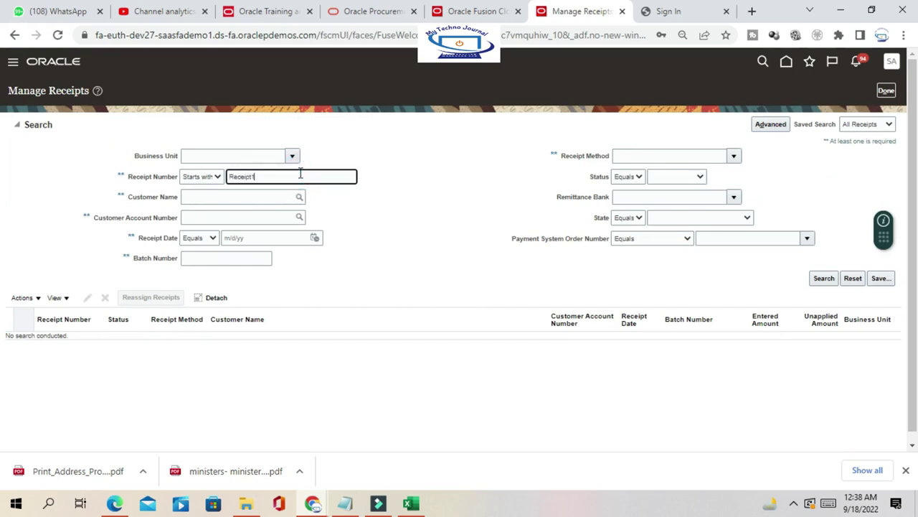
{"action": "left_click", "coordinate": [825, 279]}
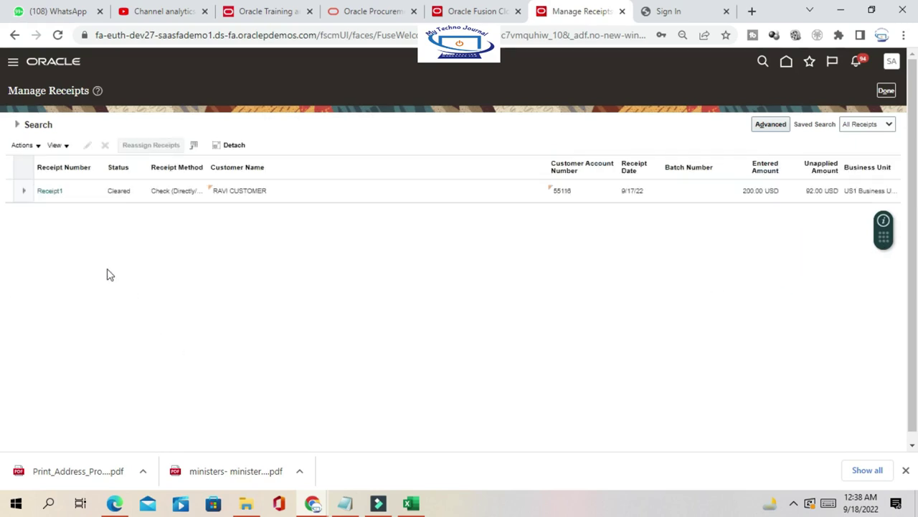
{"action": "left_click", "coordinate": [52, 191]}
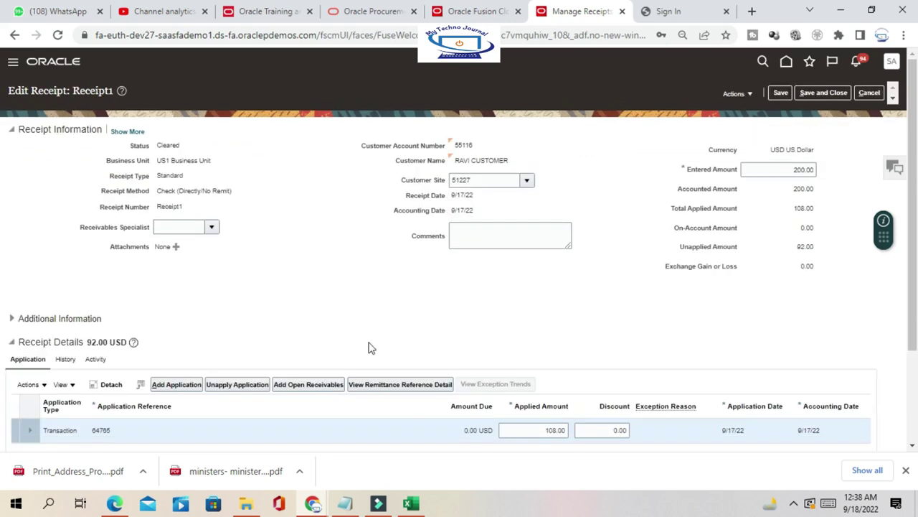
- Start the Issue Refund action for Receipt1 from its receipt details
{"action": "scroll", "coordinate": [361, 285], "scroll_direction": "down", "scroll_amount": 3}
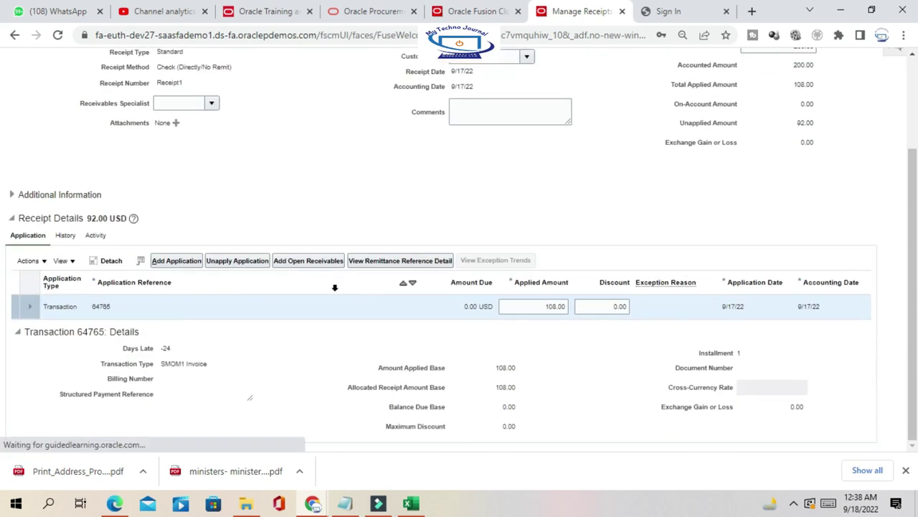
{"action": "left_click", "coordinate": [43, 261]}
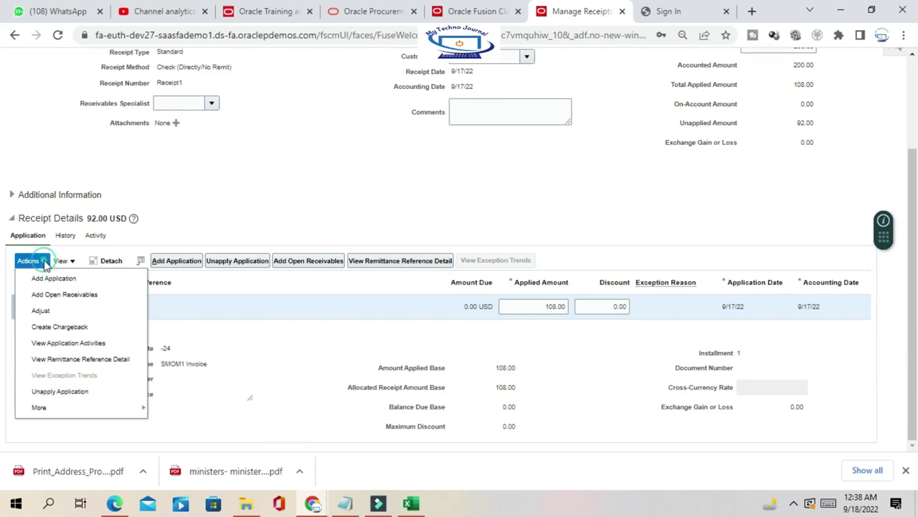
{"action": "left_click", "coordinate": [61, 408]}
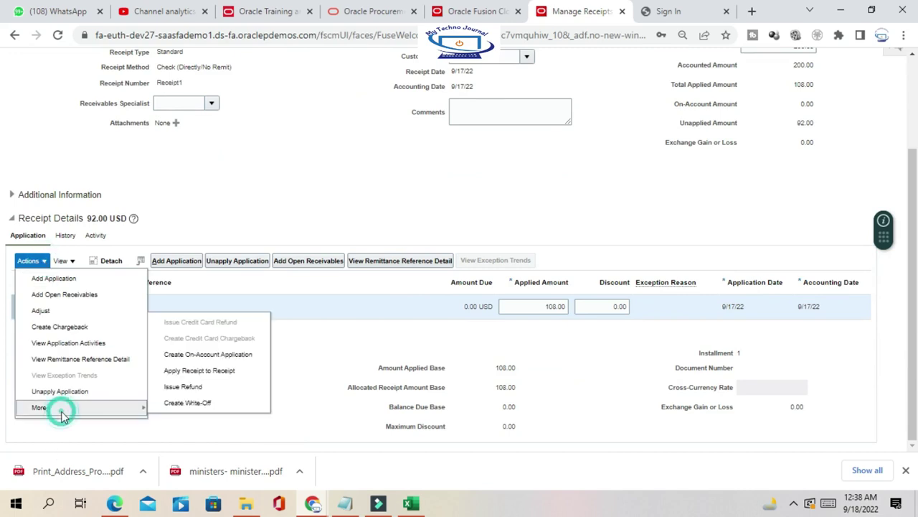
{"action": "left_click", "coordinate": [193, 388]}
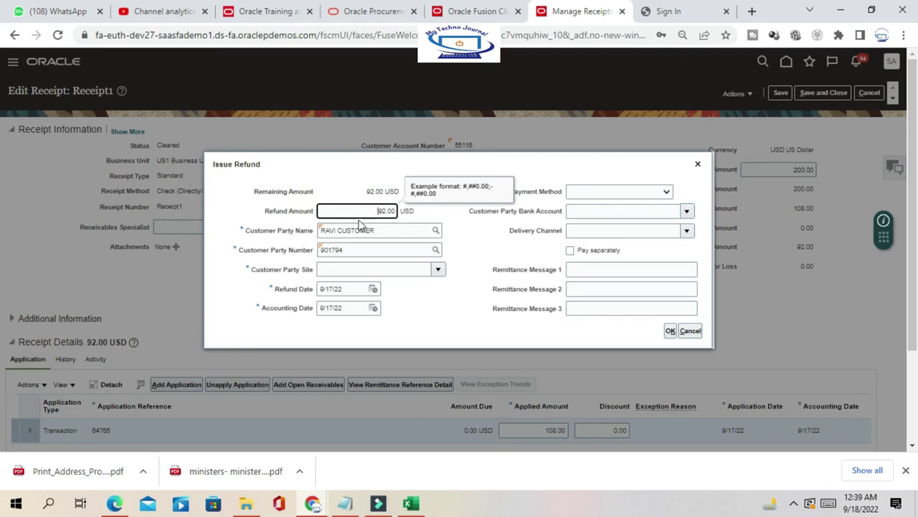
{"action": "left_click_drag", "start_coordinate": [484, 159], "coordinate": [440, 144]}
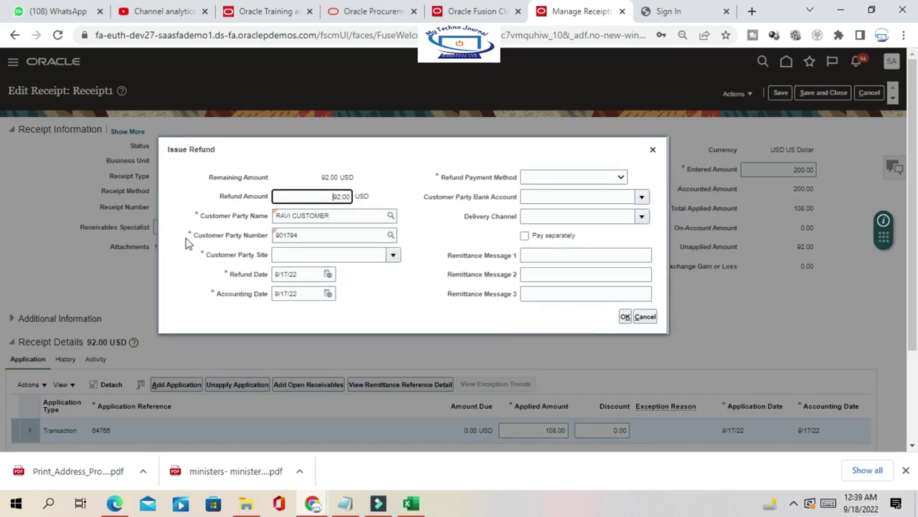
- Set the refund payment method to Check, choose the customer's party site, and confirm the refund
{"action": "left_click", "coordinate": [558, 179]}
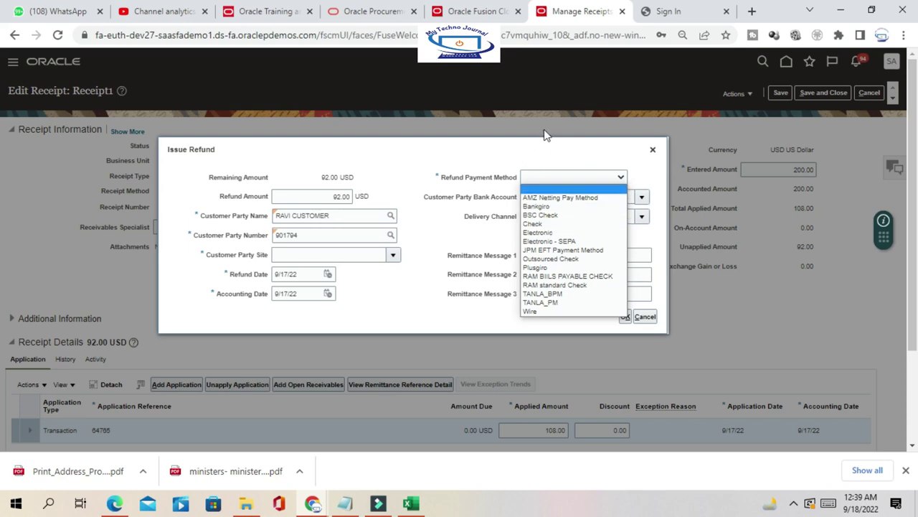
{"action": "left_click", "coordinate": [548, 225]}
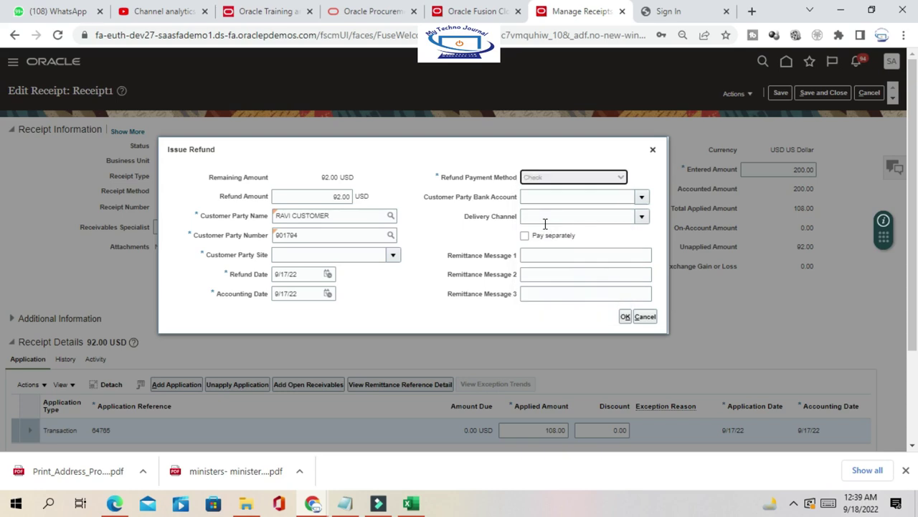
{"action": "left_click", "coordinate": [521, 147]}
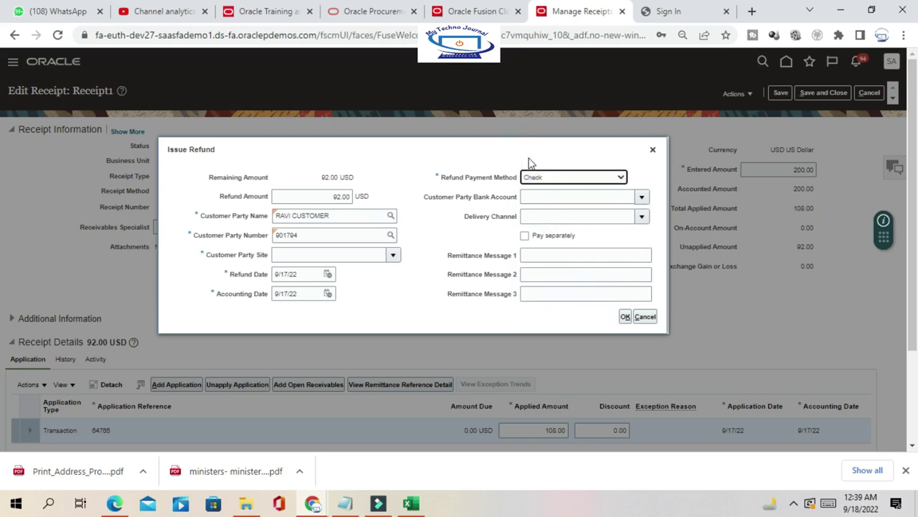
{"action": "left_click", "coordinate": [394, 256]}
{"action": "left_click", "coordinate": [341, 274]}
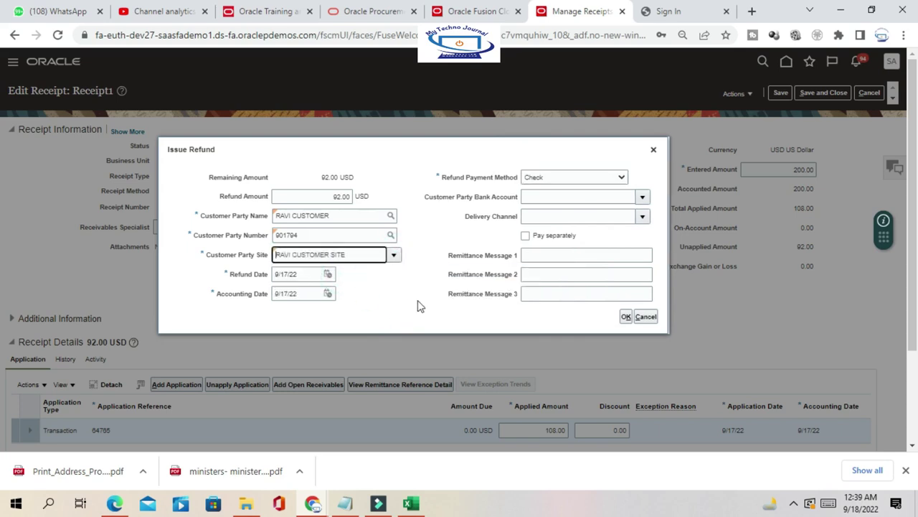
{"action": "left_click", "coordinate": [626, 317]}
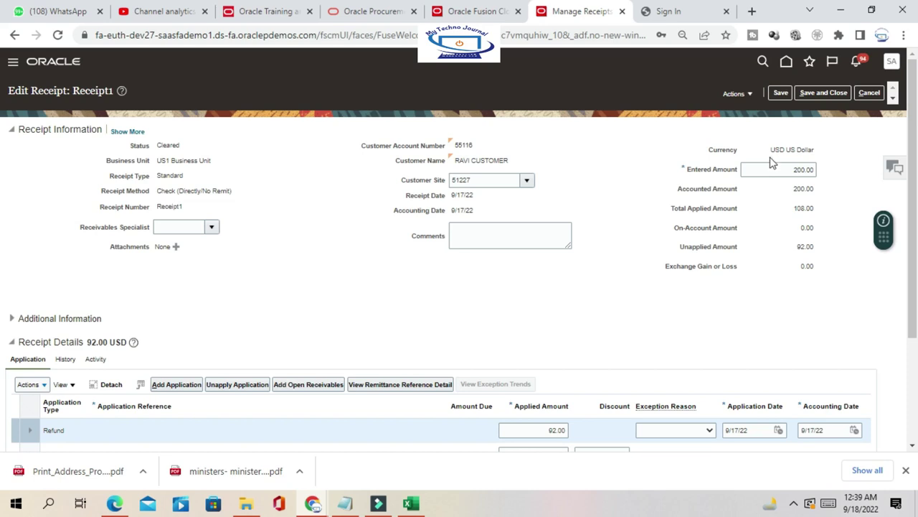
- Examine the Refund and Transaction application lines in Receipt1's receipt details
{"action": "scroll", "coordinate": [682, 323], "scroll_direction": "down", "scroll_amount": 4}
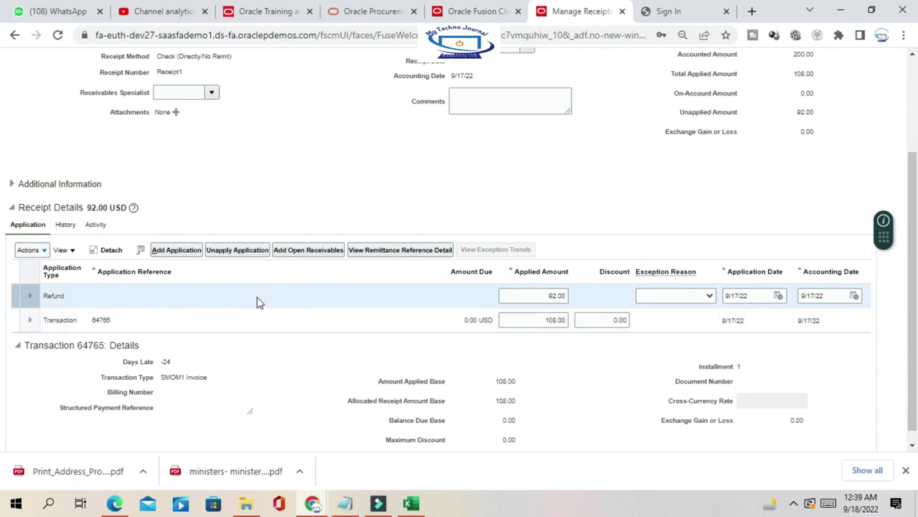
{"action": "left_click", "coordinate": [153, 296]}
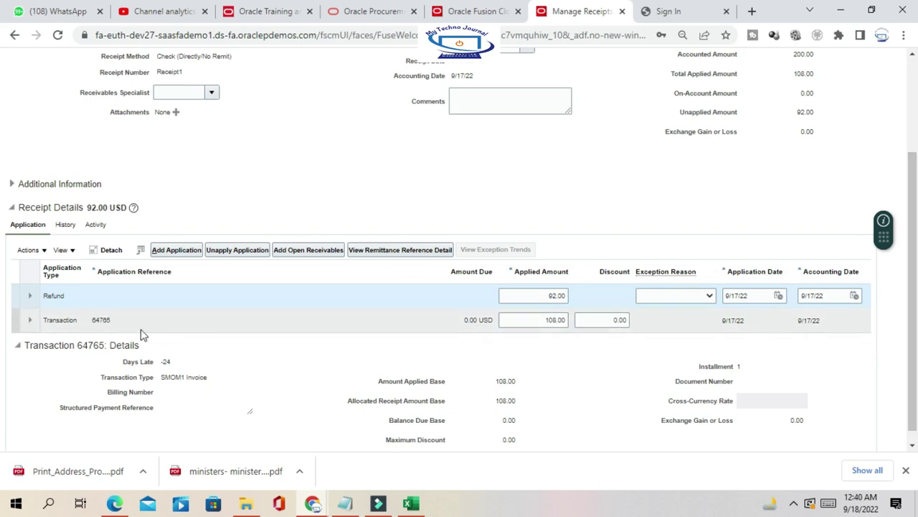
{"action": "left_click", "coordinate": [339, 325]}
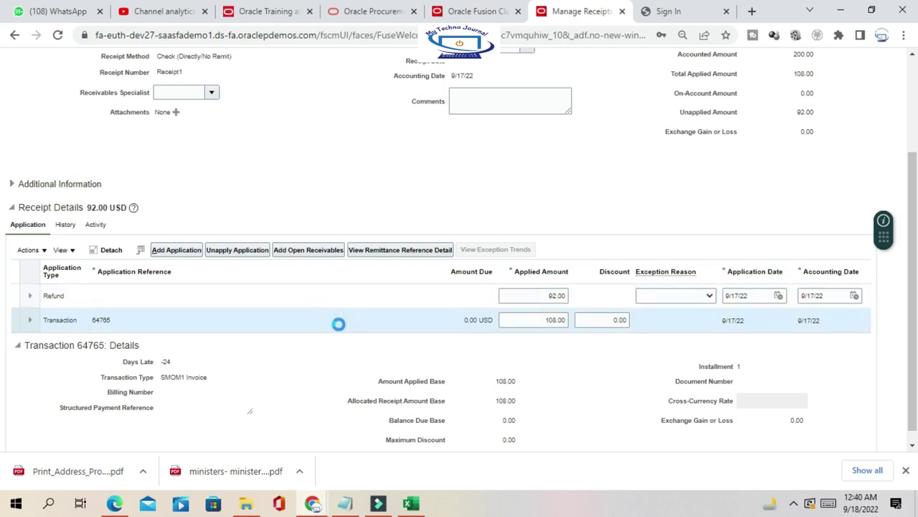
- Set the Refund application line's exception reason to Overpayment and save Receipt1
{"action": "left_click", "coordinate": [102, 293]}
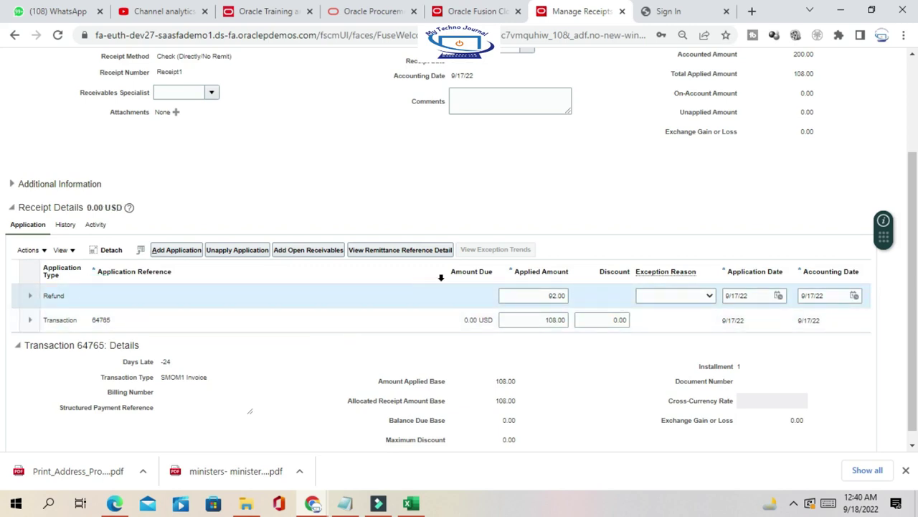
{"action": "scroll", "coordinate": [693, 299], "scroll_direction": "up", "scroll_amount": 2}
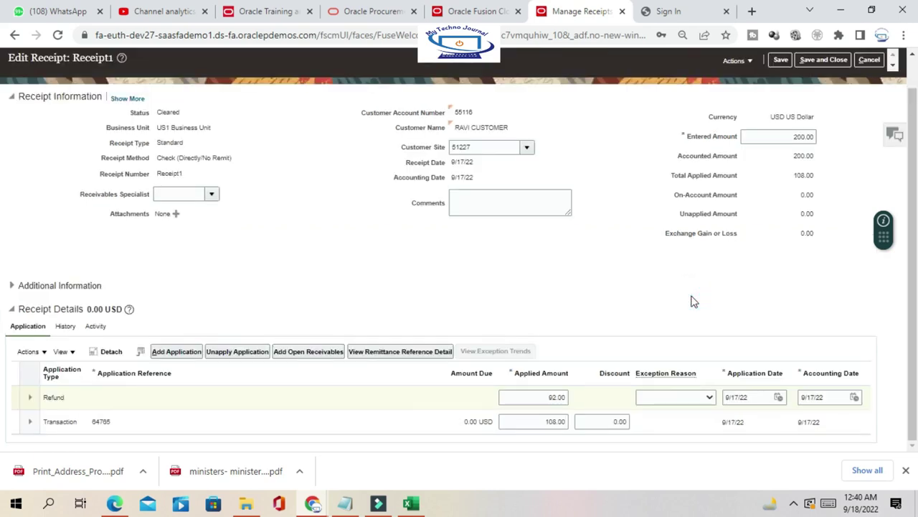
{"action": "left_click", "coordinate": [673, 397]}
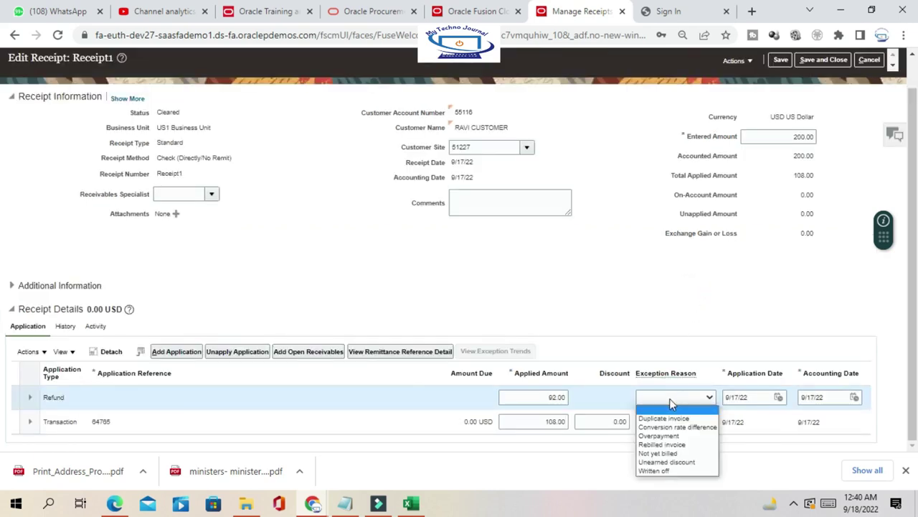
{"action": "left_click", "coordinate": [719, 284]}
{"action": "left_click", "coordinate": [688, 398]}
{"action": "left_click", "coordinate": [913, 362]}
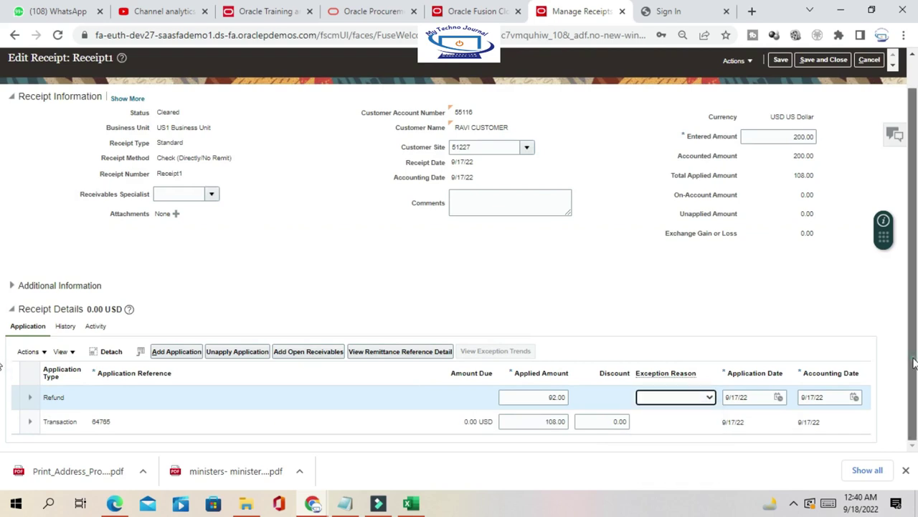
{"action": "left_click", "coordinate": [709, 397]}
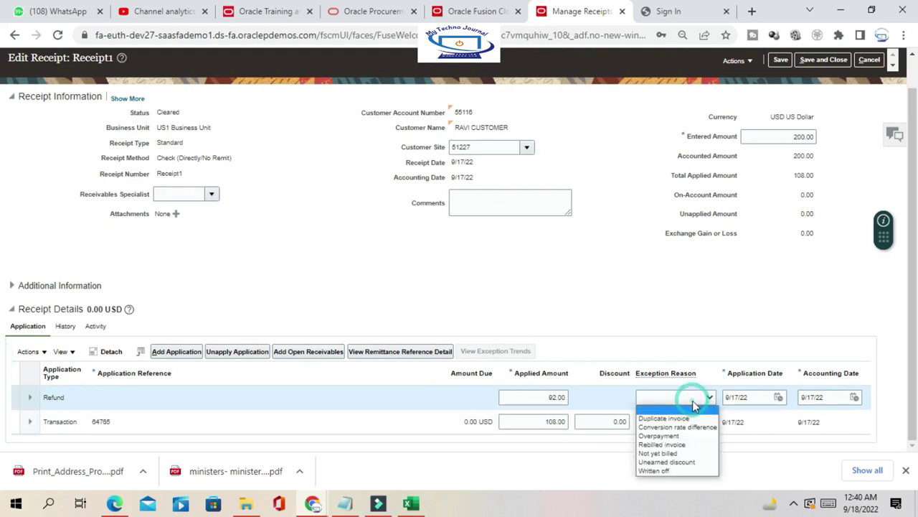
{"action": "left_click", "coordinate": [680, 441]}
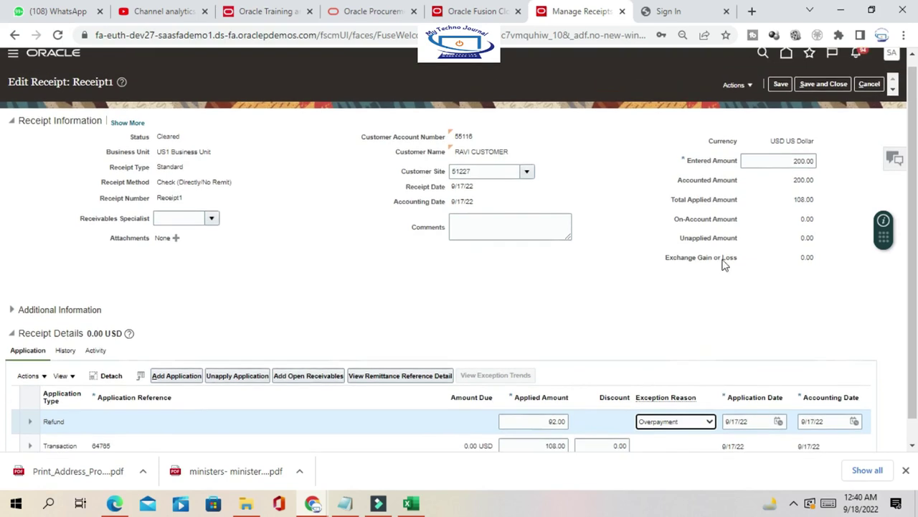
{"action": "left_click", "coordinate": [782, 92]}
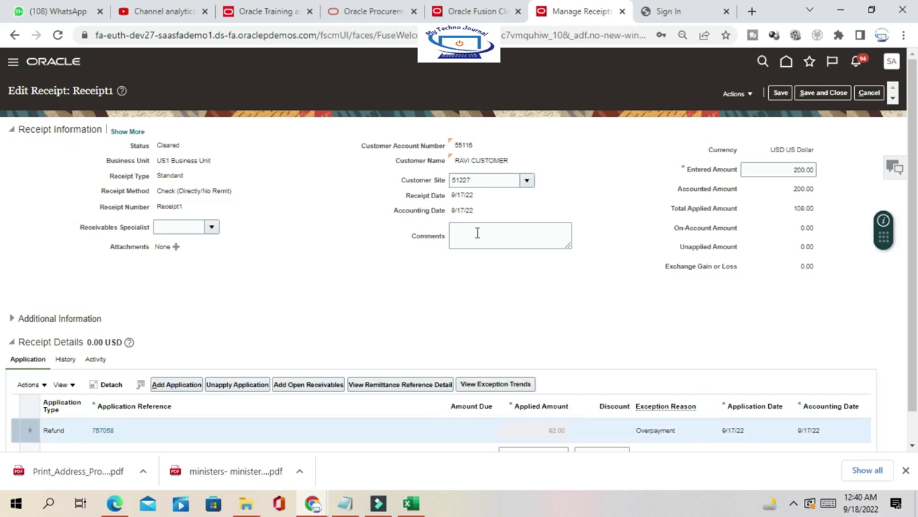
- Check Receipt1's unapplied amount and post the receipt to the ledger
{"action": "double_click", "coordinate": [805, 248]}
{"action": "scroll", "coordinate": [812, 311], "scroll_direction": "down", "scroll_amount": 1}
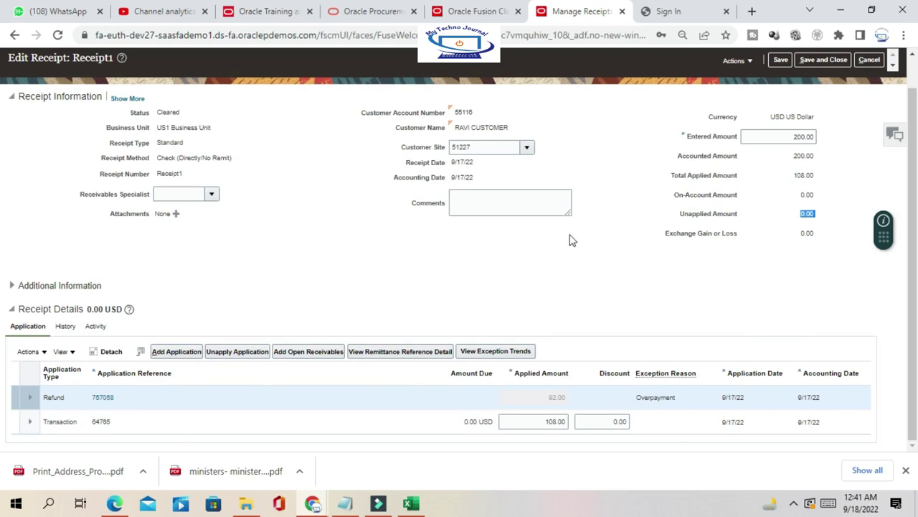
{"action": "scroll", "coordinate": [748, 257], "scroll_direction": "up", "scroll_amount": 1}
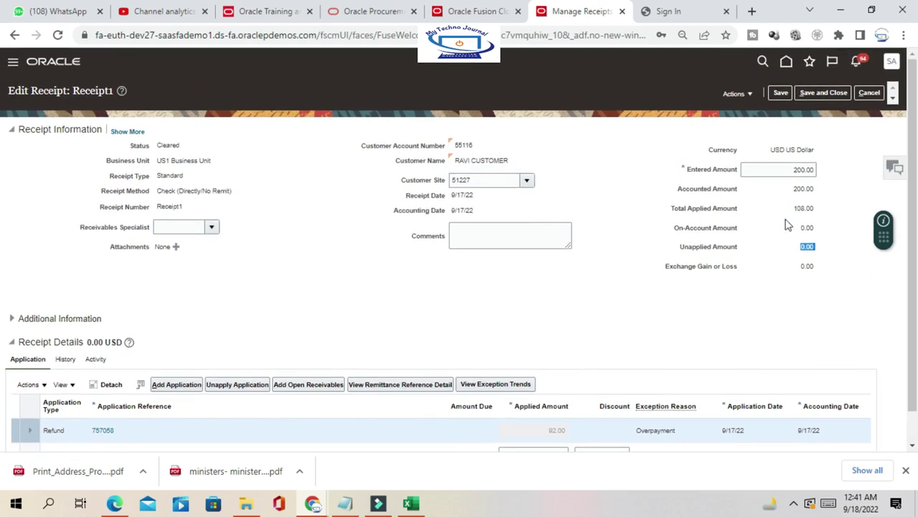
{"action": "left_click", "coordinate": [749, 94]}
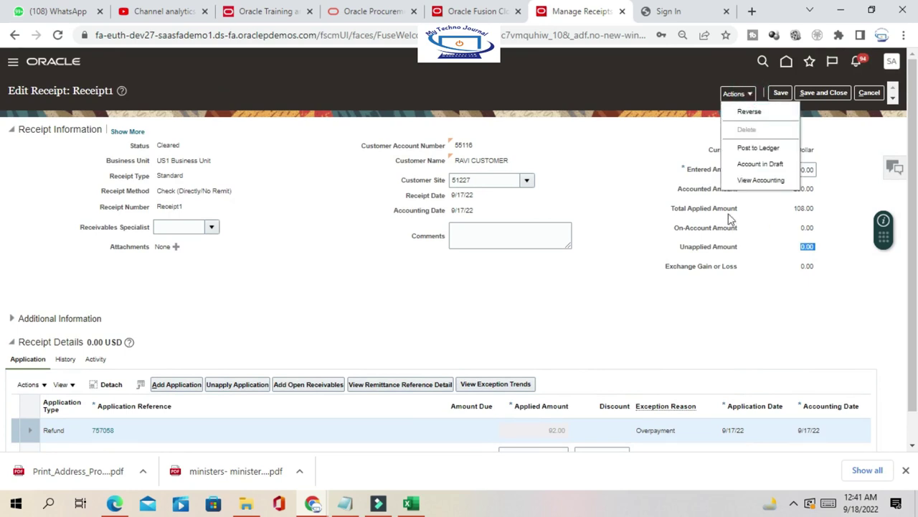
{"action": "left_click", "coordinate": [771, 150]}
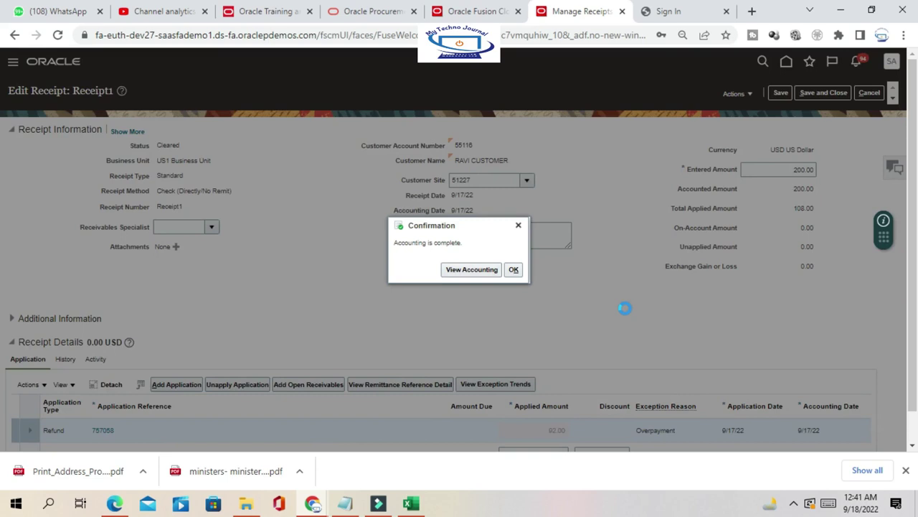
- View Receipt1's accounting and examine the debit and credit amounts of the Cash, Receivable and Refund lines
{"action": "left_click", "coordinate": [485, 271]}
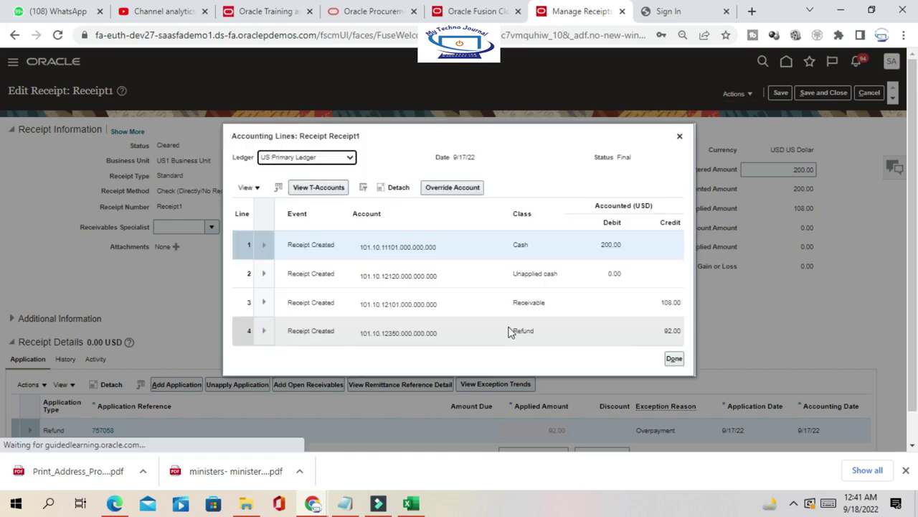
{"action": "left_click", "coordinate": [512, 246]}
{"action": "left_click_drag", "start_coordinate": [512, 246], "coordinate": [625, 251]}
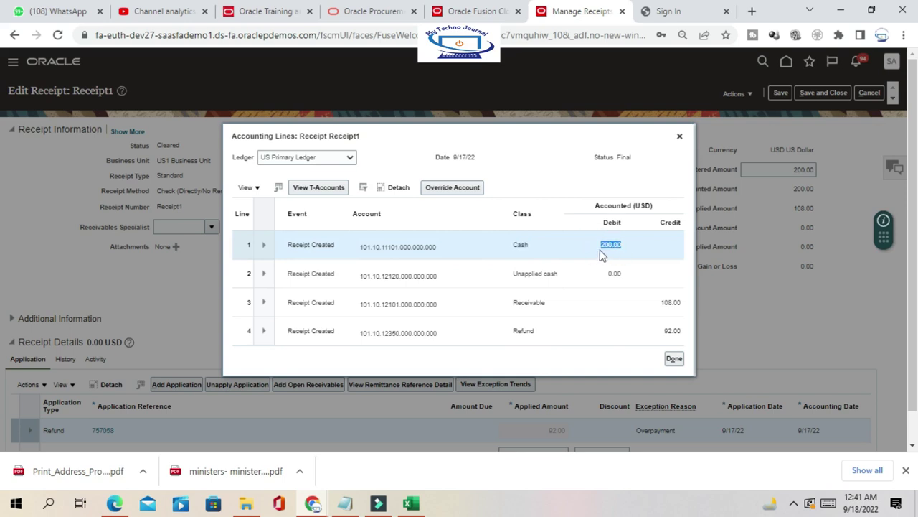
{"action": "left_click", "coordinate": [604, 245]}
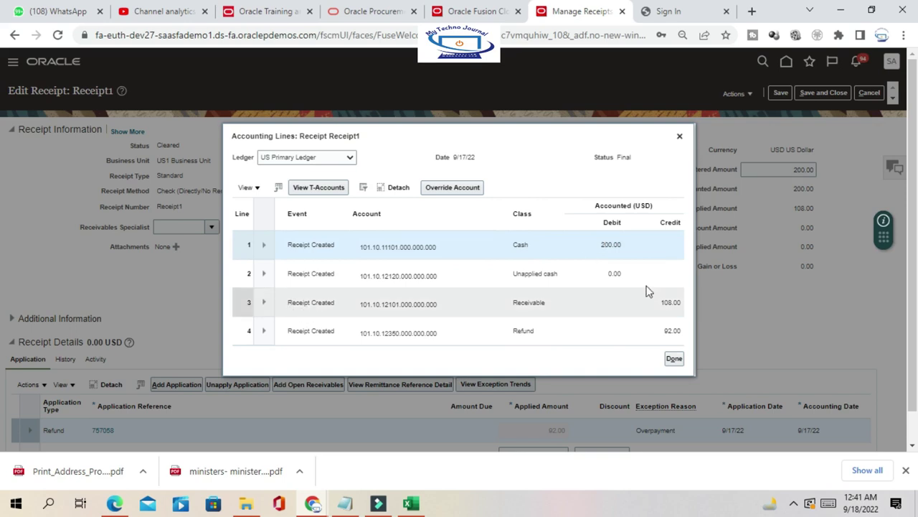
{"action": "left_click_drag", "start_coordinate": [659, 302], "coordinate": [678, 302]}
{"action": "left_click", "coordinate": [677, 302]}
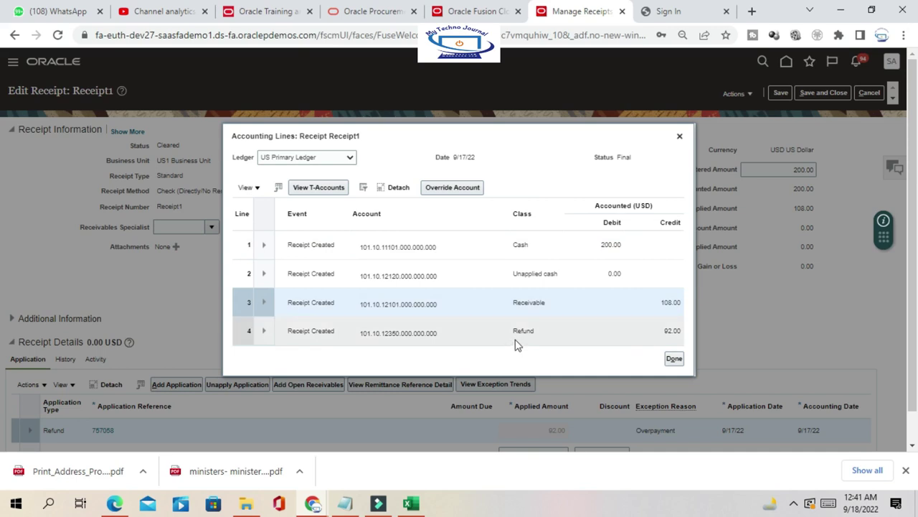
{"action": "left_click", "coordinate": [661, 330]}
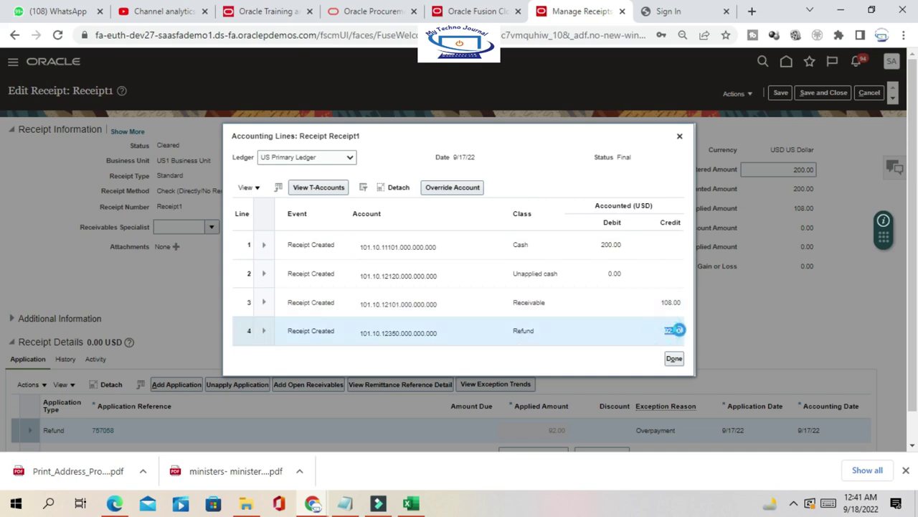
{"action": "left_click", "coordinate": [680, 330]}
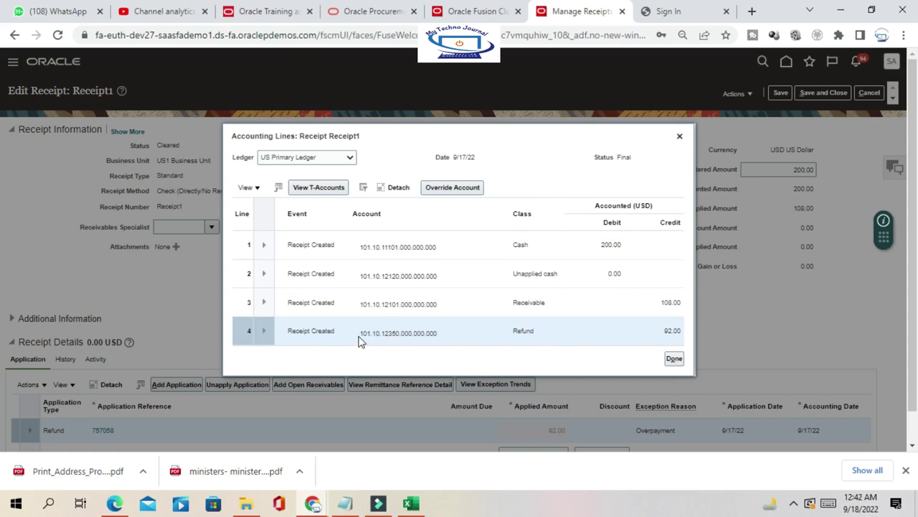
- Examine the segment descriptions of the Refund line's account combination, especially the Account segment, and close the accounting lines
{"action": "left_click_drag", "start_coordinate": [358, 336], "coordinate": [445, 333]}
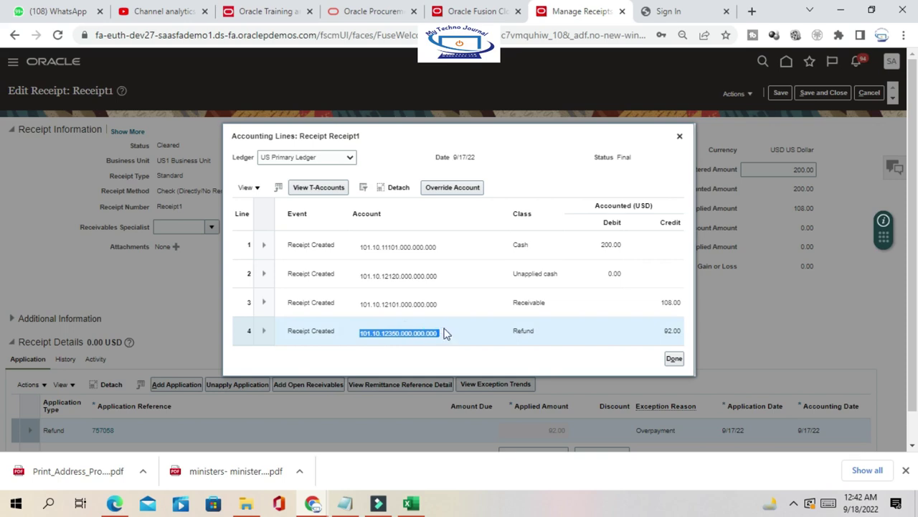
{"action": "left_click", "coordinate": [529, 152]}
{"action": "left_click_drag", "start_coordinate": [439, 333], "coordinate": [365, 339]}
{"action": "left_click", "coordinate": [390, 334]}
{"action": "mouse_move", "coordinate": [392, 337]}
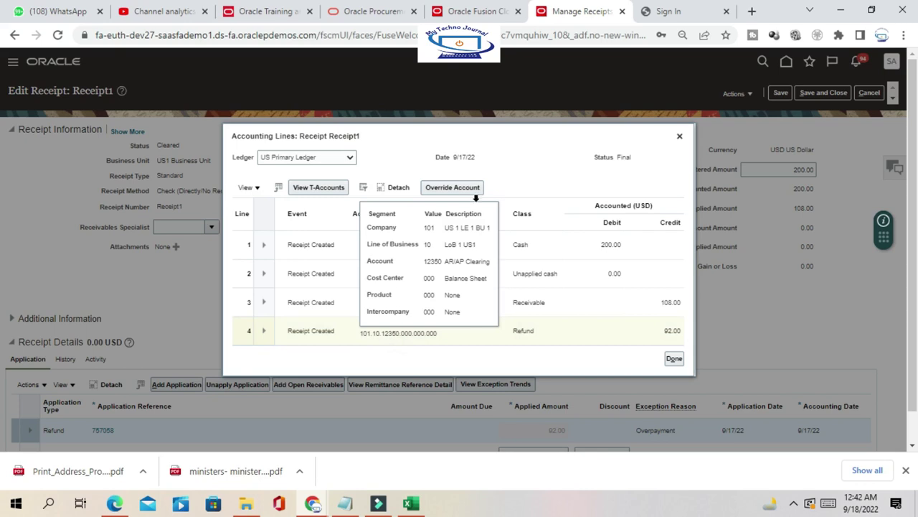
{"action": "left_click", "coordinate": [446, 263]}
{"action": "left_click_drag", "start_coordinate": [446, 263], "coordinate": [491, 263]}
{"action": "double_click", "coordinate": [427, 261]}
{"action": "left_click_drag", "start_coordinate": [438, 269], "coordinate": [488, 262]}
{"action": "left_click", "coordinate": [681, 137]}
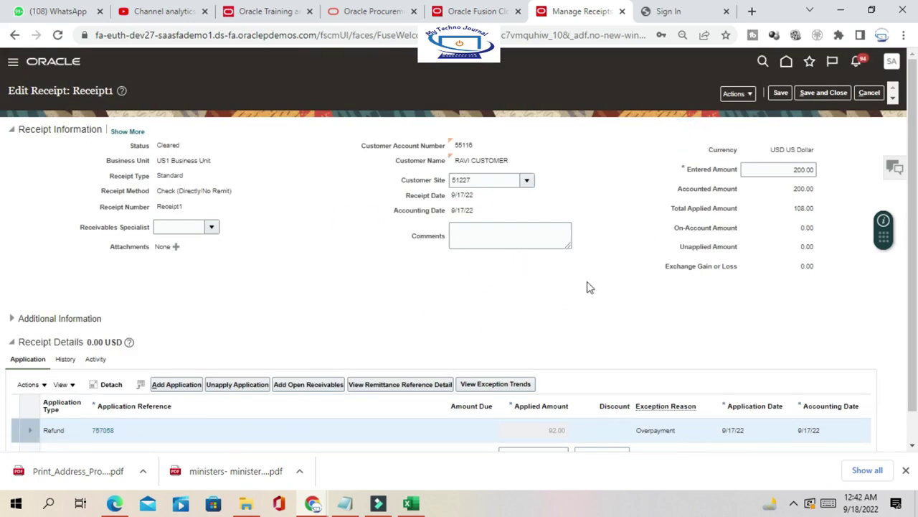
- Copy the refund's application reference into cell D6 of the Refund sheet in Excel, labelled AP-Invoice in C6
{"action": "scroll", "coordinate": [587, 287], "scroll_direction": "down", "scroll_amount": 1}
{"action": "left_click_drag", "start_coordinate": [120, 401], "coordinate": [91, 406]}
{"action": "key", "text": "ctrl+c"}
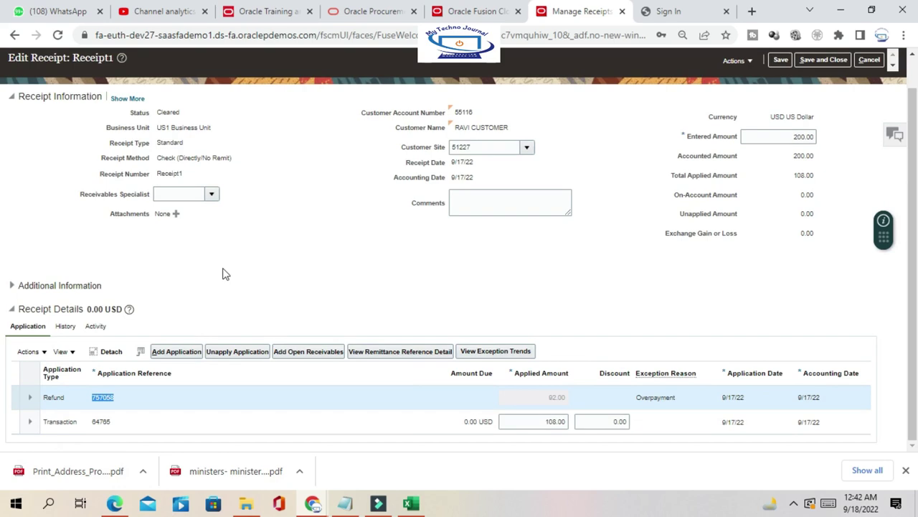
{"action": "key", "text": "alt+Tab"}
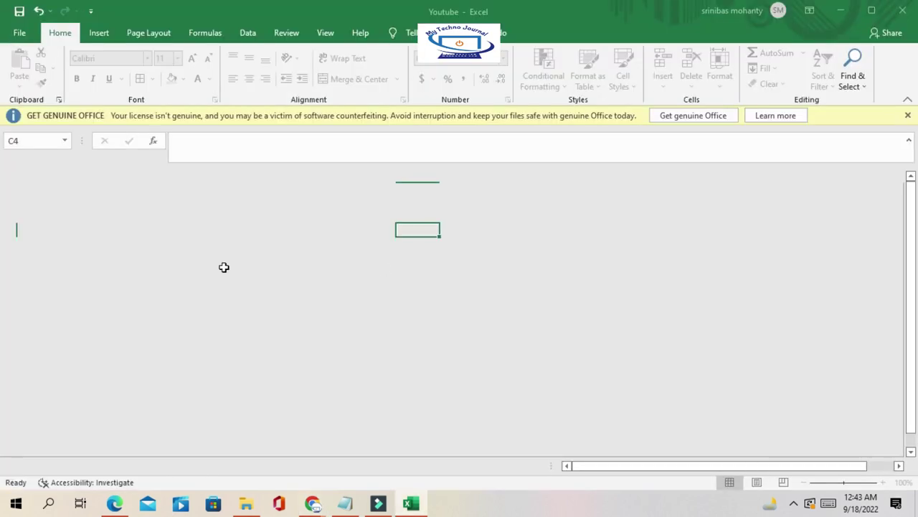
{"action": "left_click", "coordinate": [436, 246]}
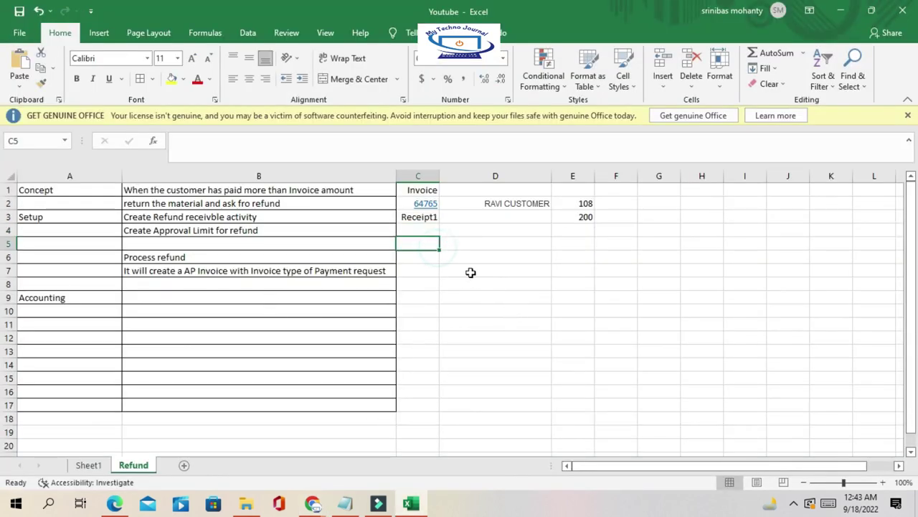
{"action": "left_click", "coordinate": [429, 258]}
{"action": "type", "text": "AP"}
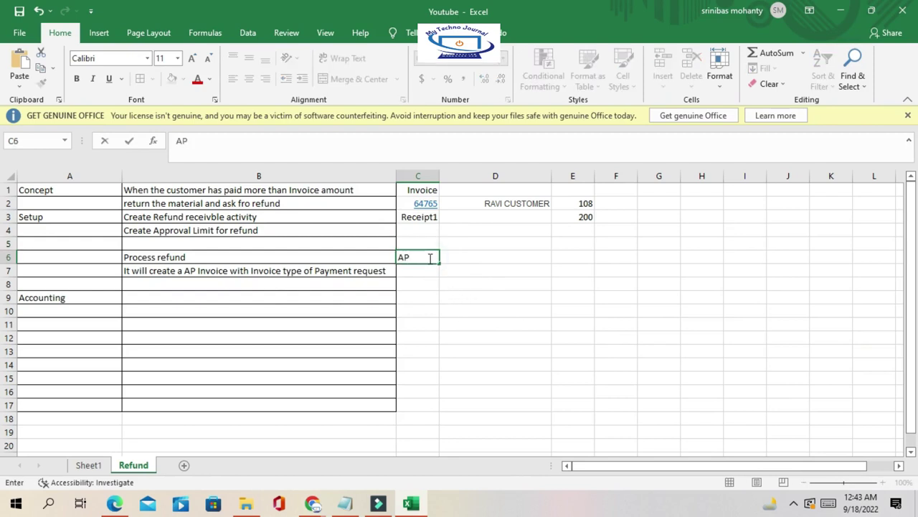
{"action": "type", "text": "-Invoice"}
{"action": "key", "text": "Tab"}
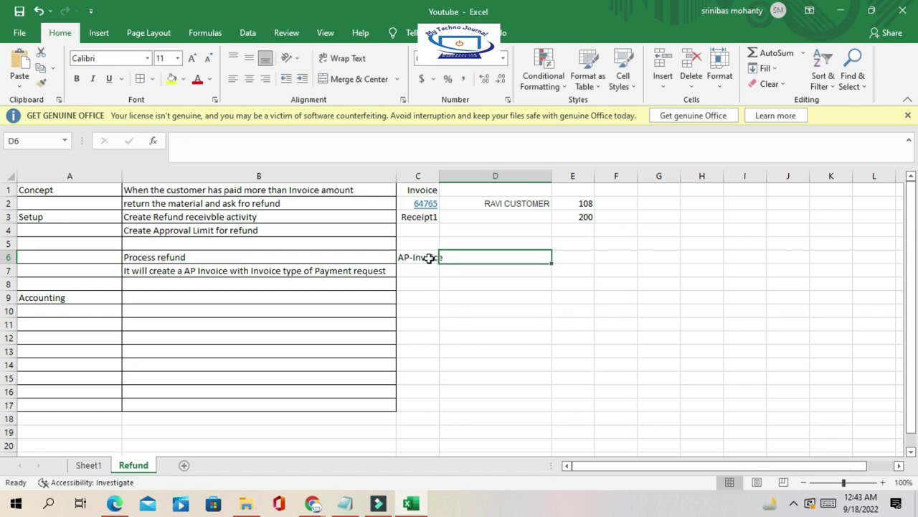
{"action": "key", "text": "ctrl+v"}
- Enter Payment-request in cell E6 beside the invoice reference and return to the receipt in the browser
{"action": "left_click", "coordinate": [579, 255]}
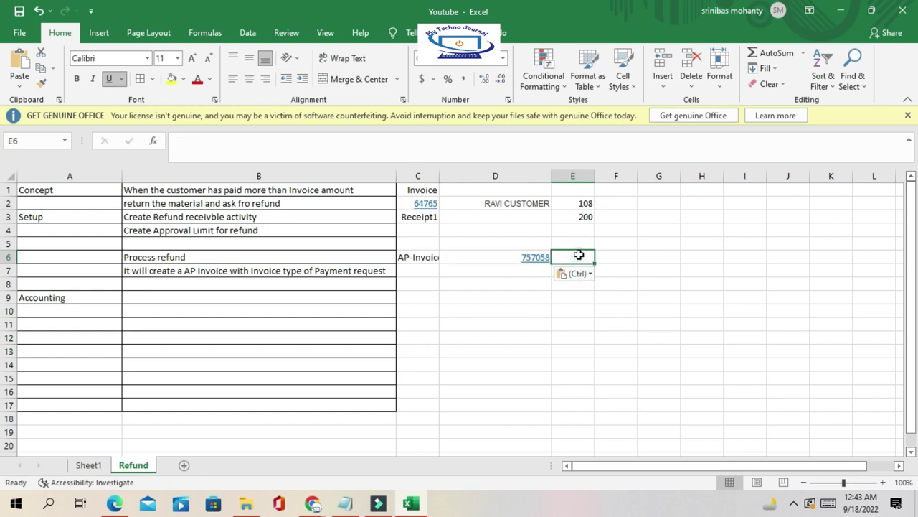
{"action": "type", "text": "Payment-request"}
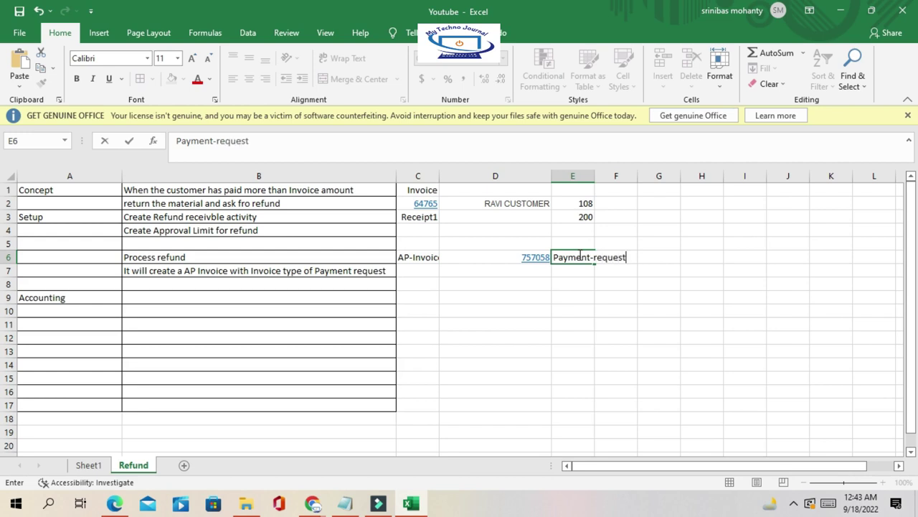
{"action": "left_click", "coordinate": [603, 333]}
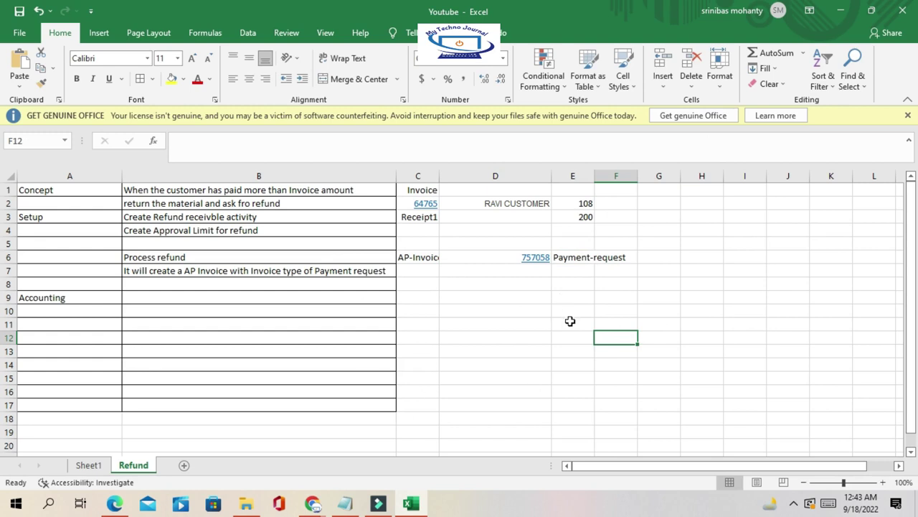
{"action": "left_click", "coordinate": [840, 11]}
- Open the payables invoice from the Refund line's reference, examine its number and supplier or party, and close it
{"action": "left_click", "coordinate": [331, 256]}
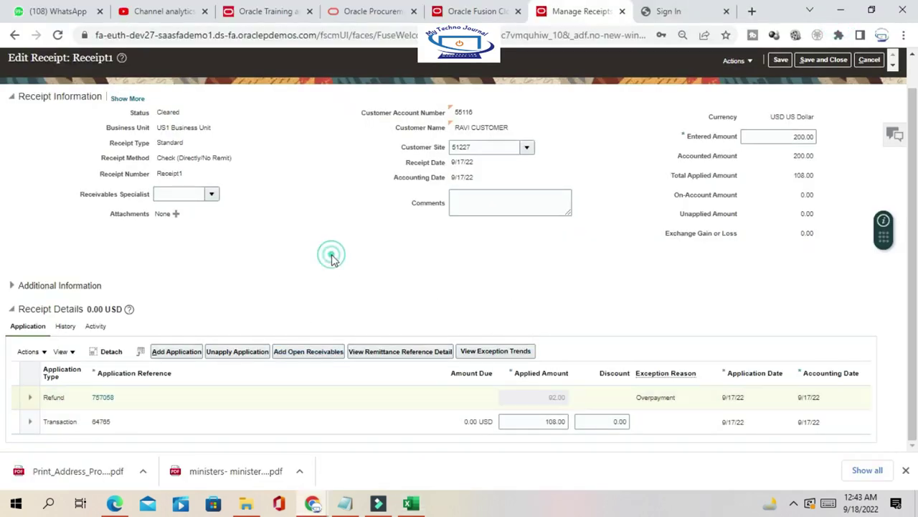
{"action": "left_click", "coordinate": [103, 396]}
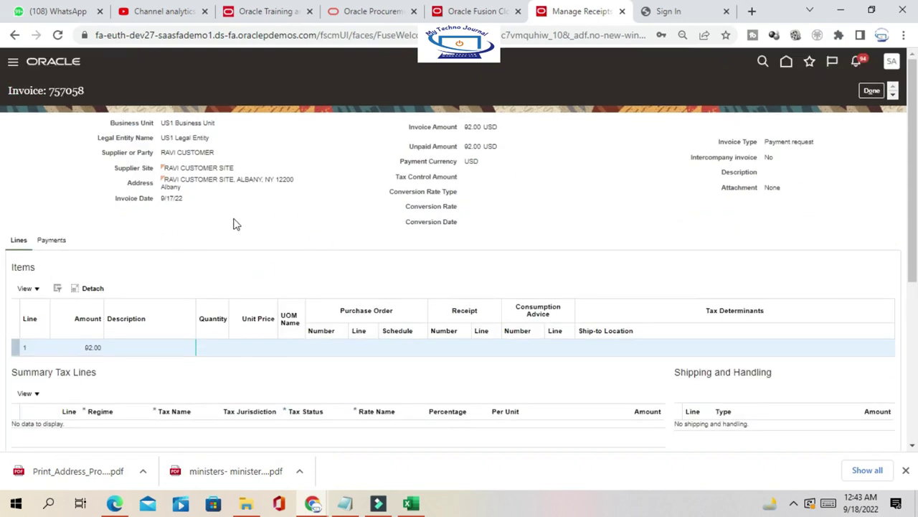
{"action": "left_click_drag", "start_coordinate": [7, 90], "coordinate": [101, 98]}
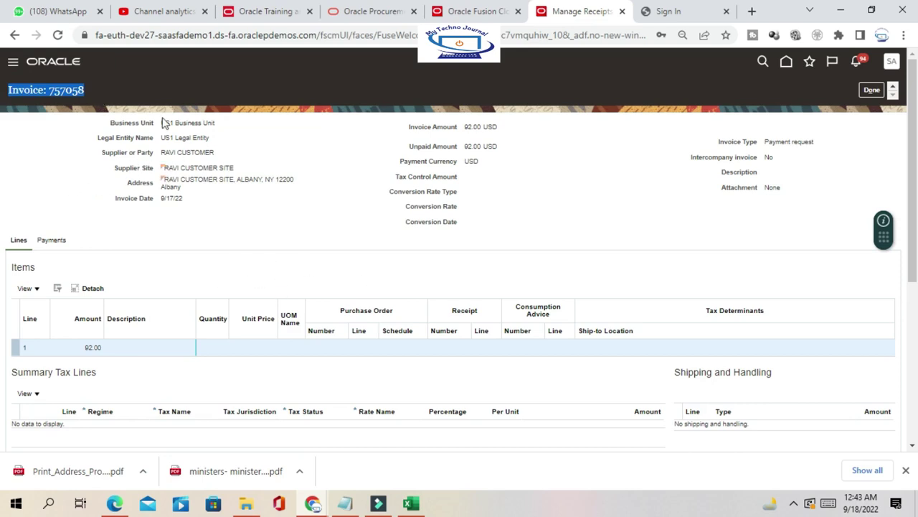
{"action": "scroll", "coordinate": [246, 225], "scroll_direction": "down", "scroll_amount": 1}
{"action": "scroll", "coordinate": [246, 225], "scroll_direction": "up", "scroll_amount": 1}
{"action": "left_click_drag", "start_coordinate": [160, 152], "coordinate": [224, 157]}
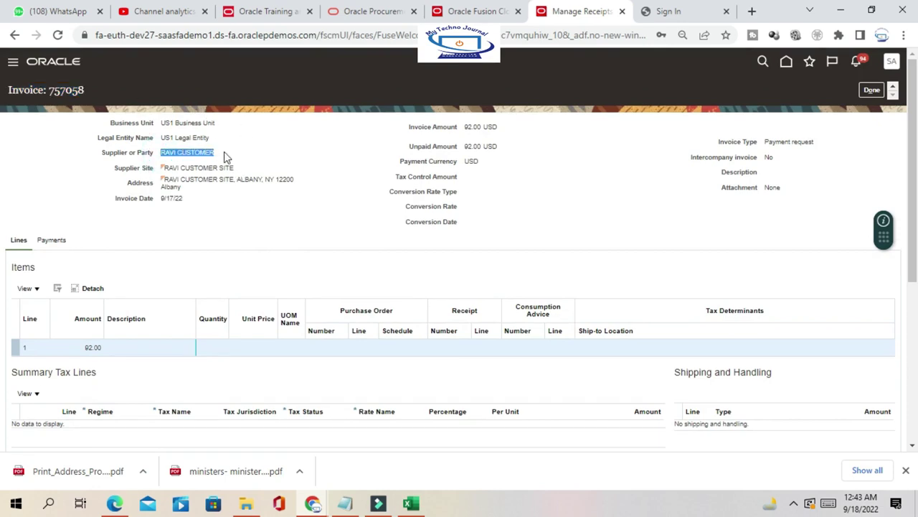
{"action": "left_click", "coordinate": [215, 207]}
{"action": "left_click", "coordinate": [163, 152]}
{"action": "left_click_drag", "start_coordinate": [163, 151], "coordinate": [214, 153]}
{"action": "left_click", "coordinate": [872, 91]}
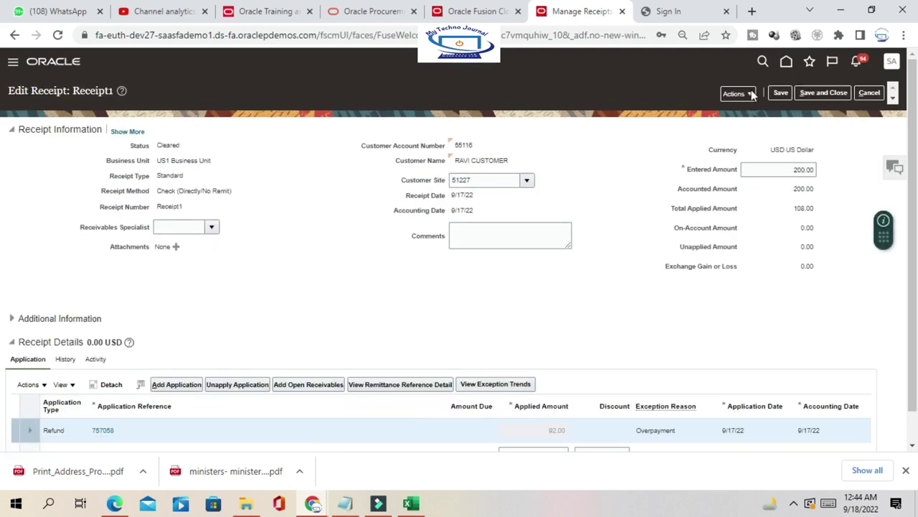
- Save and close the receipt, and open Manage Invoices from the Payables Invoices work area in a new browser tab
{"action": "left_click", "coordinate": [832, 94]}
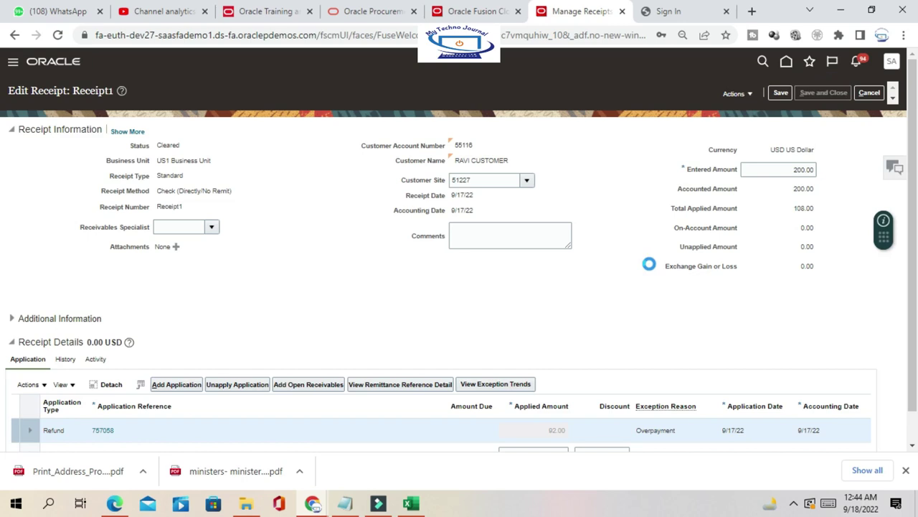
{"action": "right_click", "coordinate": [786, 61]}
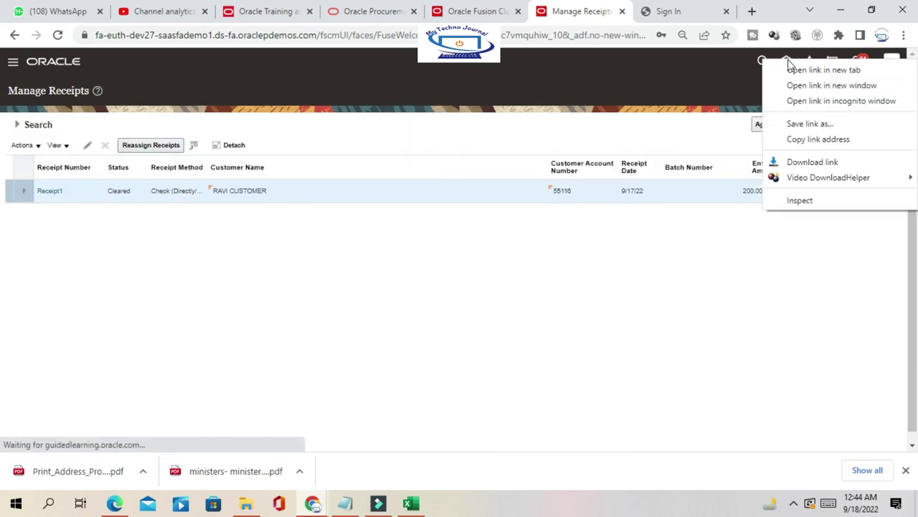
{"action": "left_click", "coordinate": [796, 71]}
{"action": "left_click", "coordinate": [591, 12]}
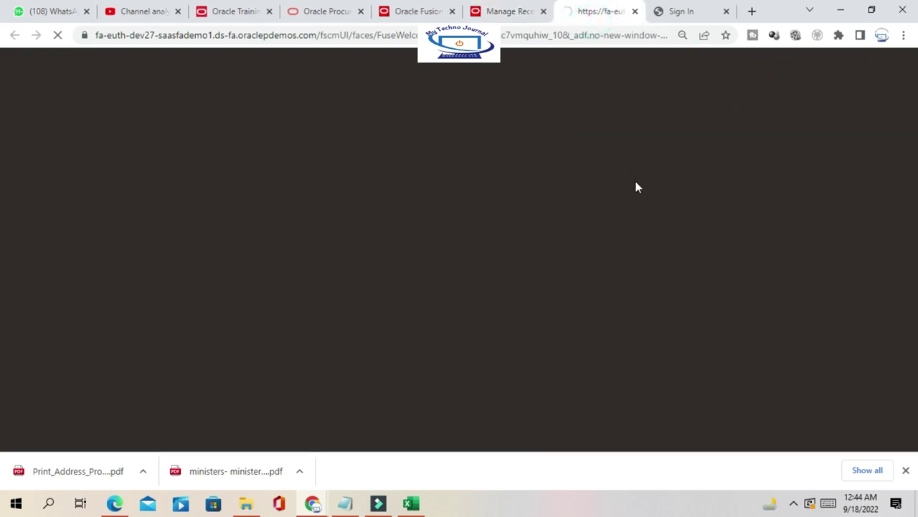
{"action": "left_click", "coordinate": [452, 259]}
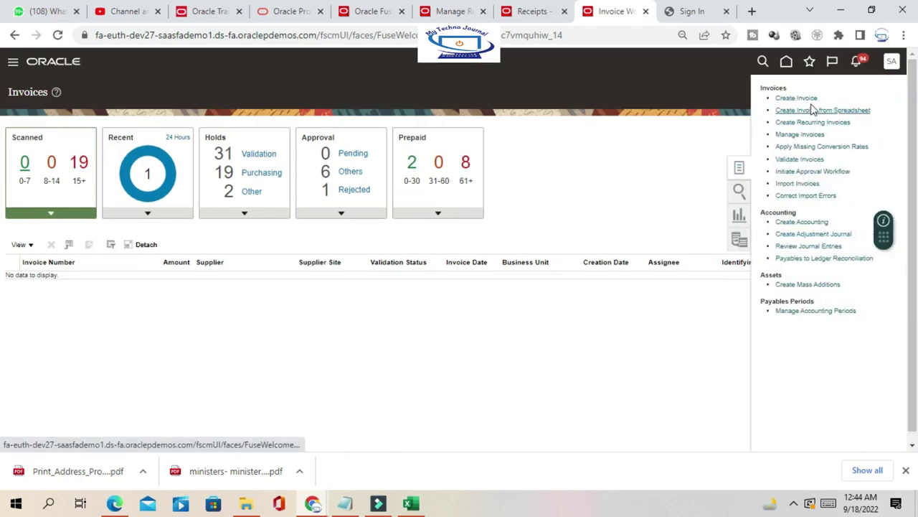
{"action": "left_click", "coordinate": [816, 136]}
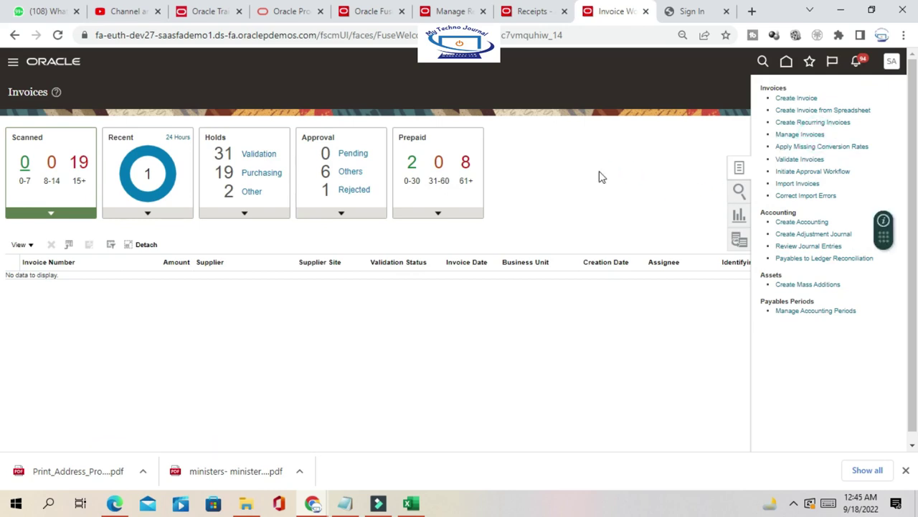
- Switch to Excel and copy the AP-Invoice number from cell D6 of the Refund sheet
{"action": "left_click", "coordinate": [219, 196]}
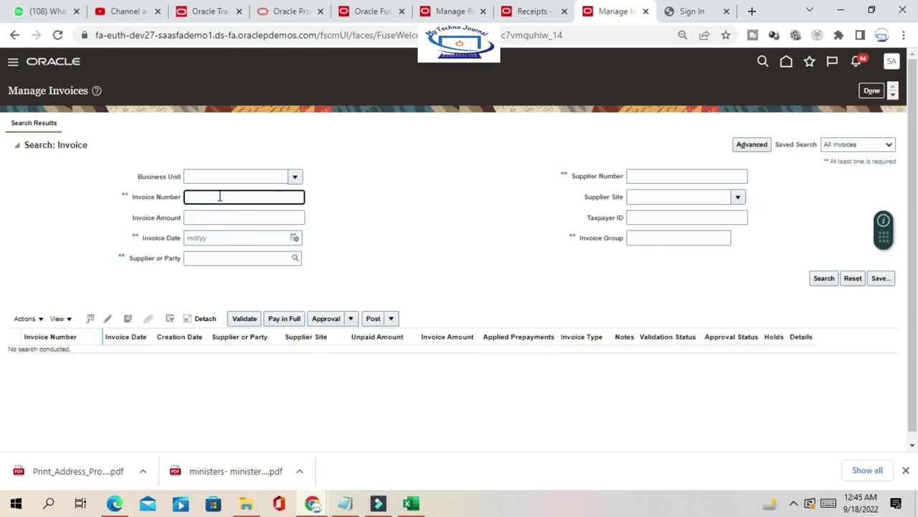
{"action": "key", "text": "alt+Tab"}
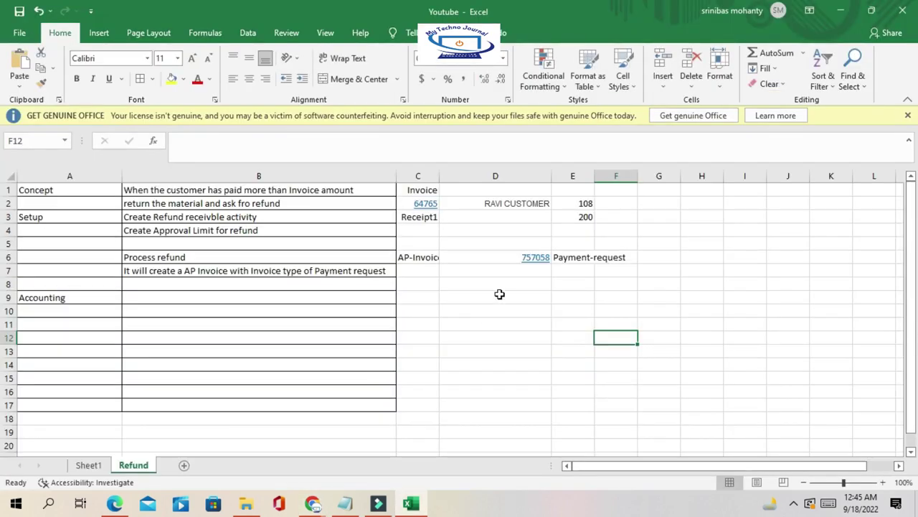
{"action": "left_click", "coordinate": [423, 257]}
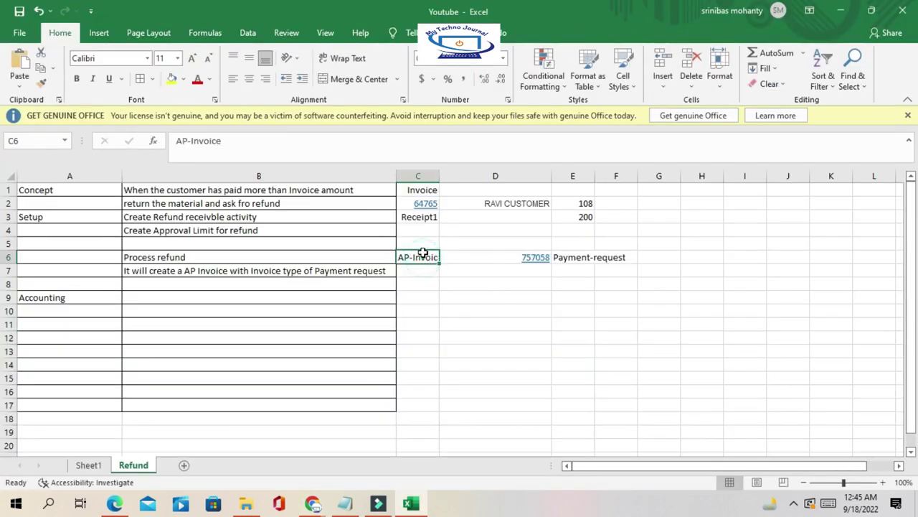
{"action": "key", "text": "Right"}
{"action": "key", "text": "Right"}
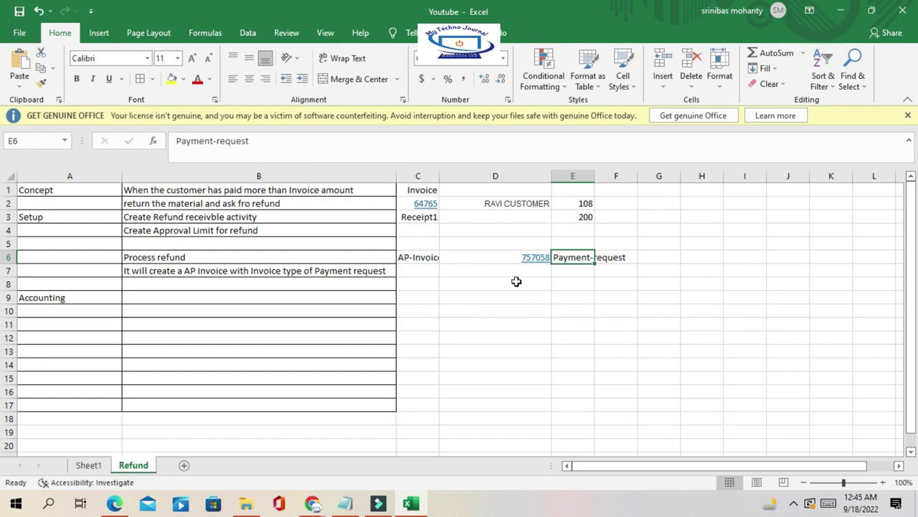
{"action": "left_click", "coordinate": [418, 254]}
{"action": "key", "text": "Right"}
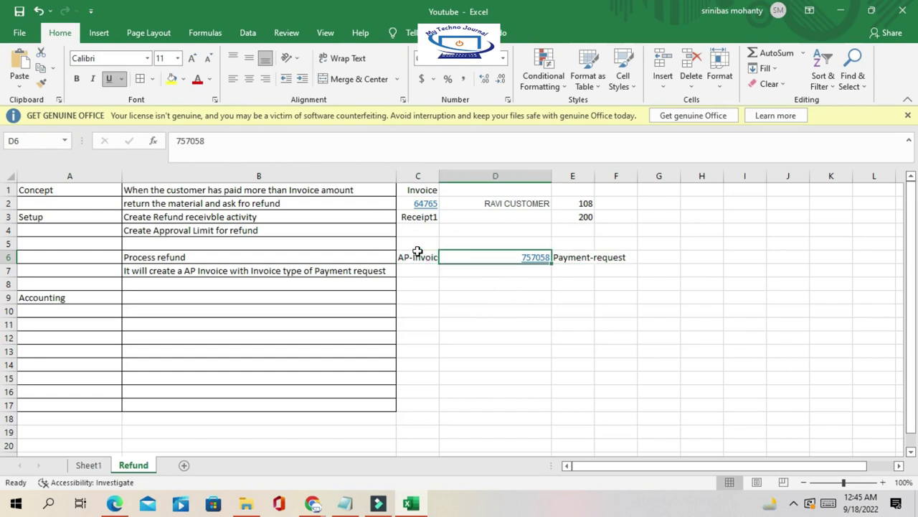
{"action": "left_click_drag", "start_coordinate": [173, 143], "coordinate": [213, 143]}
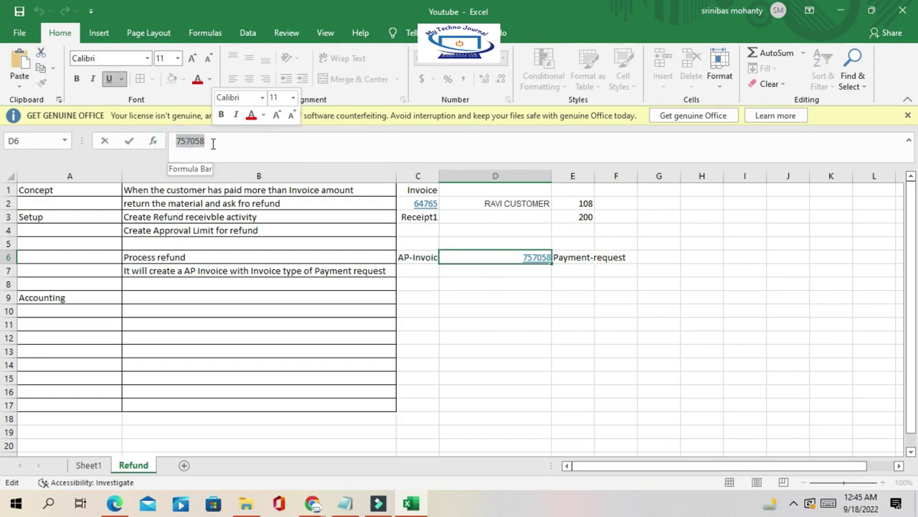
{"action": "key", "text": "ctrl+c"}
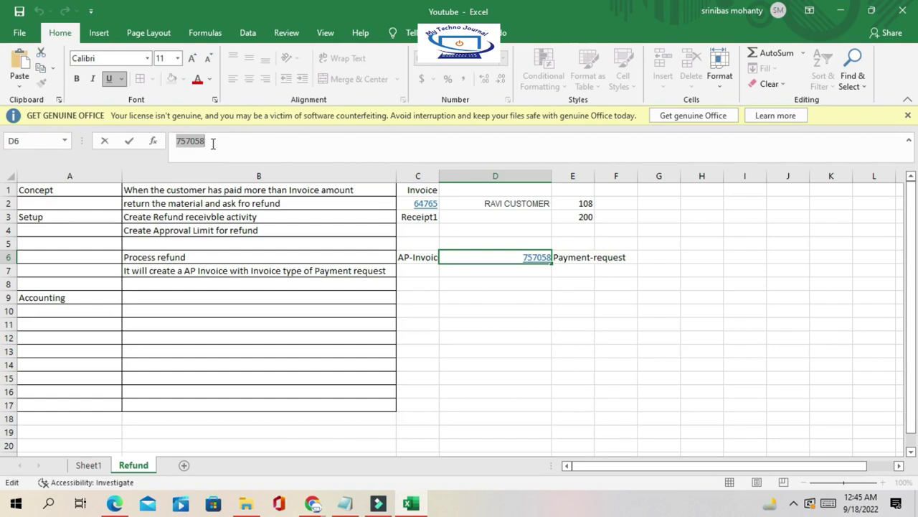
- Return to Manage Invoices in the browser, search by the copied invoice number, and open the matching payment request invoice
{"action": "key", "text": "alt+Tab"}
{"action": "key", "text": "ctrl+v"}
{"action": "left_click", "coordinate": [826, 279]}
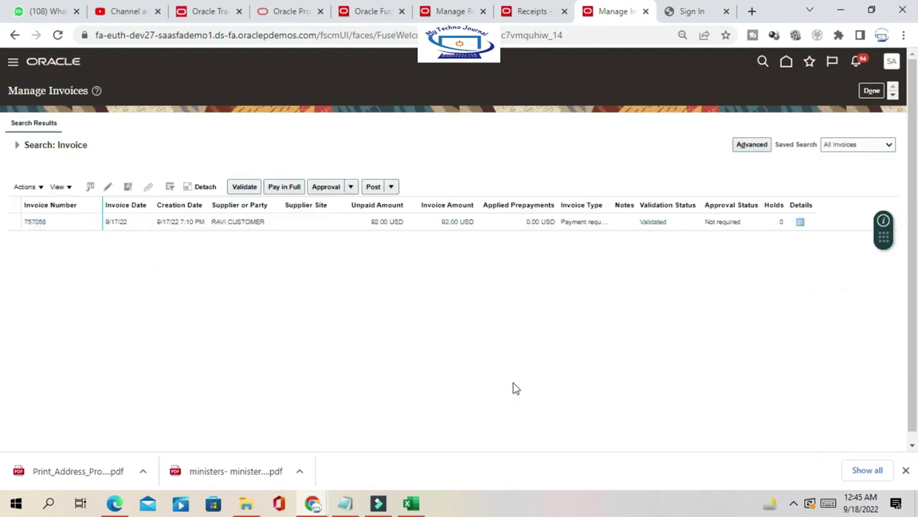
{"action": "left_click", "coordinate": [34, 222]}
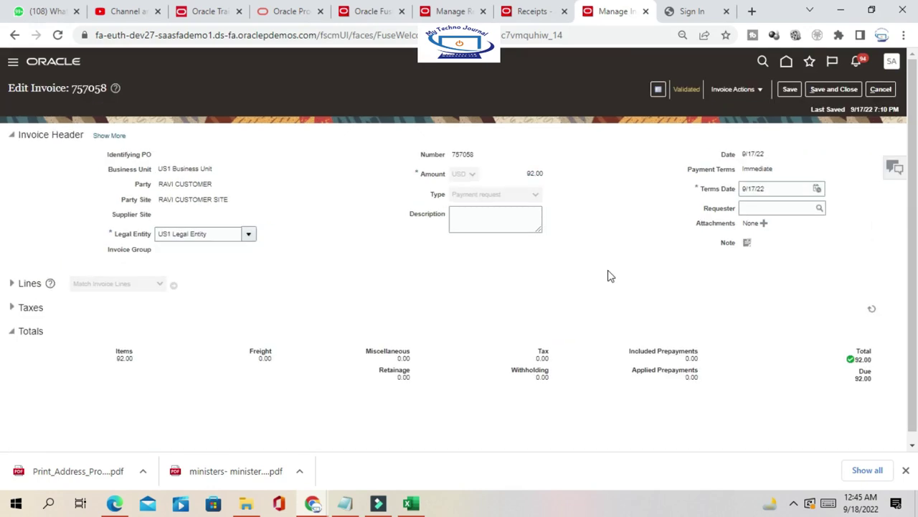
- Expand the invoice lines and examine the distribution combination of the Item line
{"action": "left_click", "coordinate": [22, 283]}
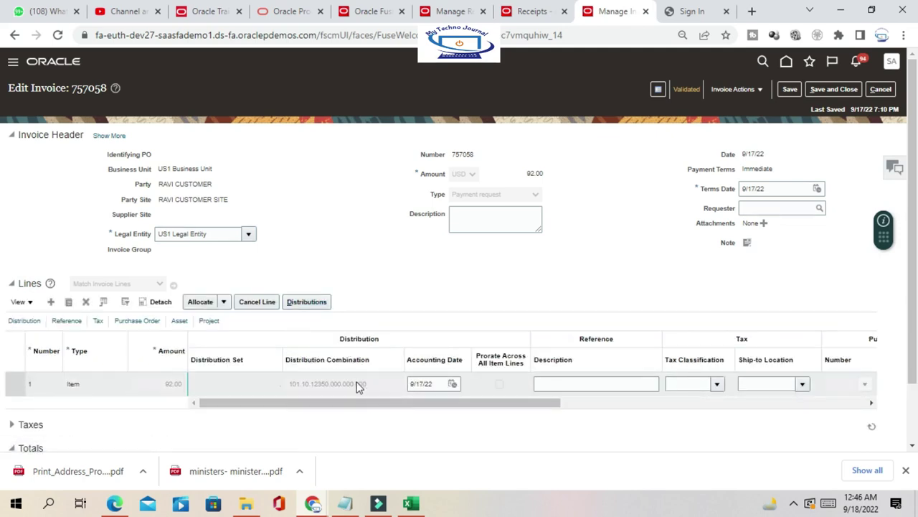
{"action": "left_click_drag", "start_coordinate": [292, 385], "coordinate": [371, 390]}
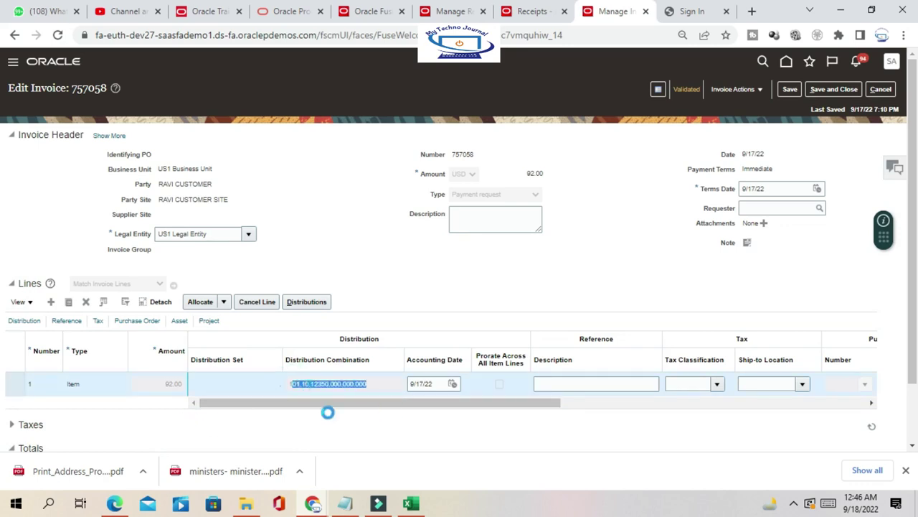
{"action": "left_click_drag", "start_coordinate": [288, 385], "coordinate": [368, 390]}
{"action": "left_click_drag", "start_coordinate": [376, 385], "coordinate": [293, 382]}
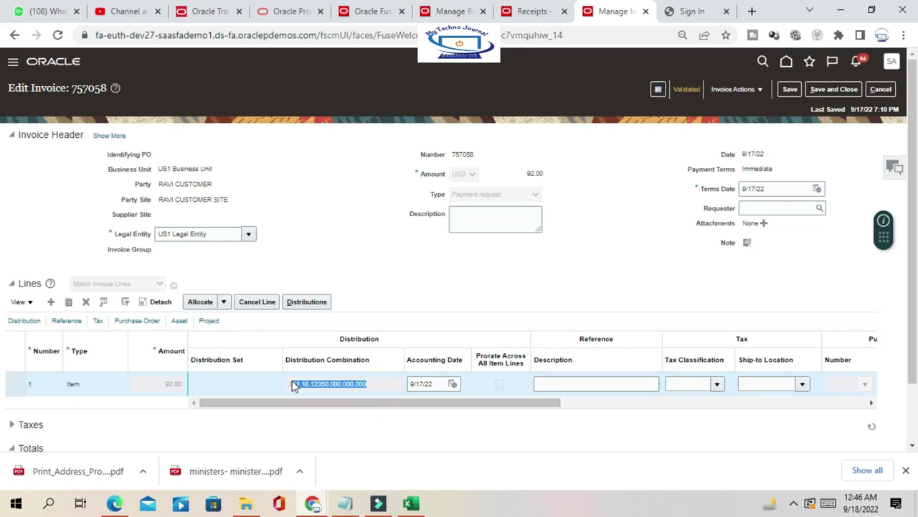
{"action": "left_click", "coordinate": [384, 390]}
{"action": "left_click_drag", "start_coordinate": [382, 391], "coordinate": [295, 389]}
- Post the payment request invoice to the ledger and open its accounting lines
{"action": "left_click", "coordinate": [761, 90]}
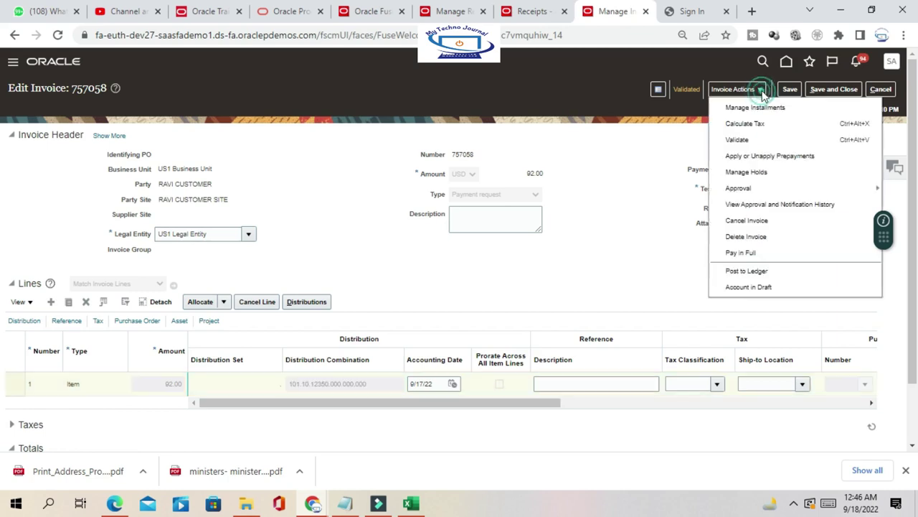
{"action": "left_click", "coordinate": [763, 271]}
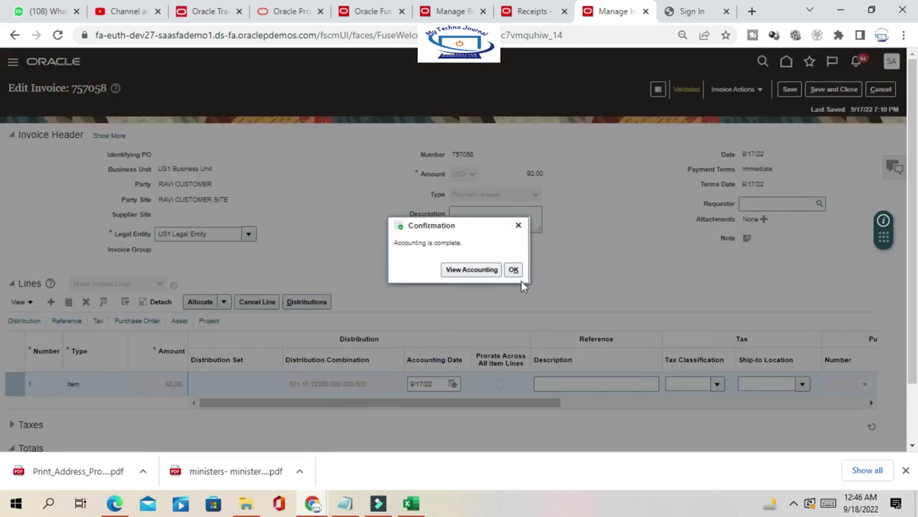
{"action": "left_click", "coordinate": [472, 269]}
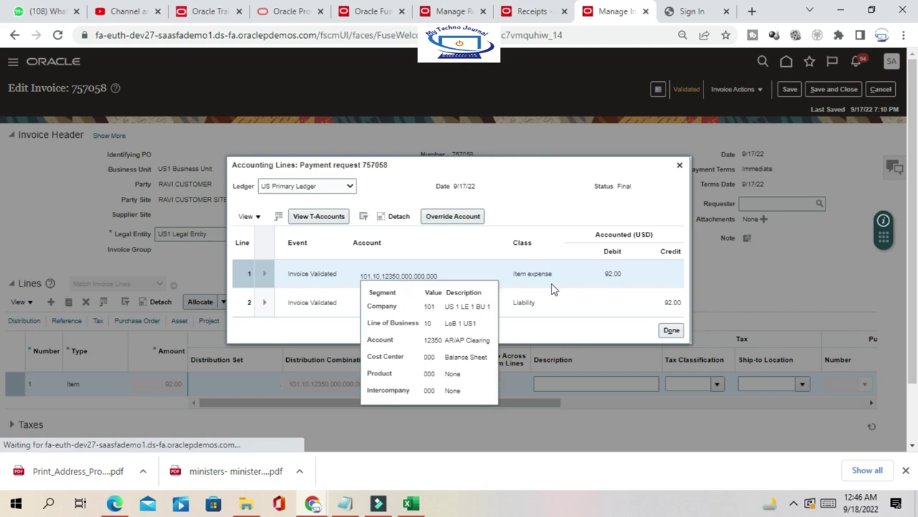
- Examine the segment descriptions of the Item expense line's account, especially the Account segment, and close the accounting lines
{"action": "left_click", "coordinate": [410, 275]}
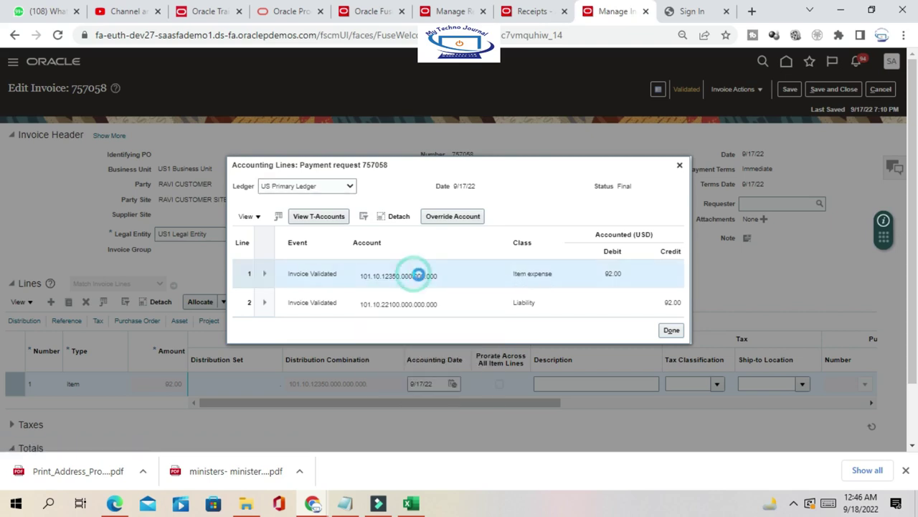
{"action": "left_click", "coordinate": [432, 274]}
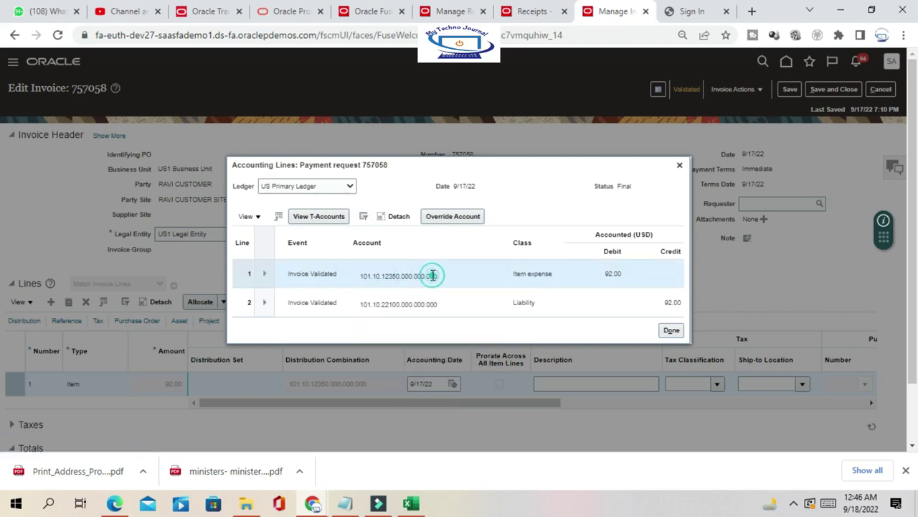
{"action": "mouse_move", "coordinate": [457, 277]}
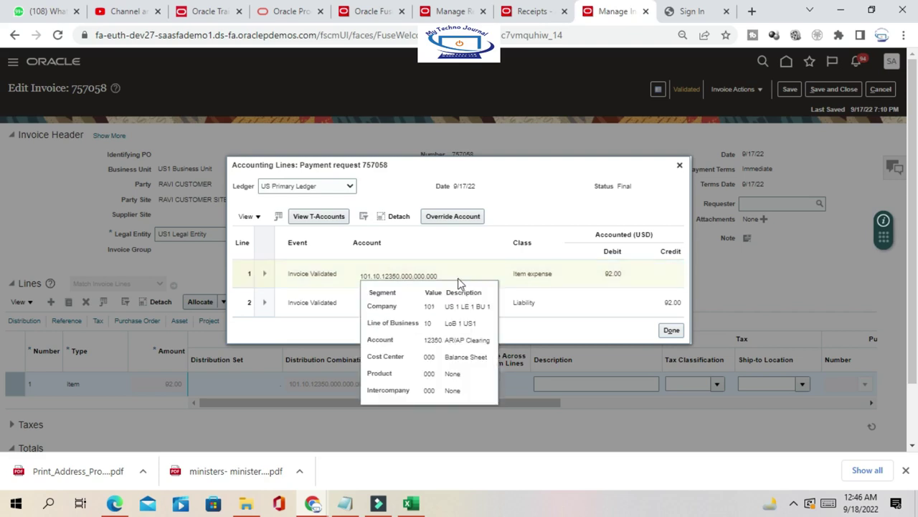
{"action": "left_click_drag", "start_coordinate": [366, 340], "coordinate": [493, 346]}
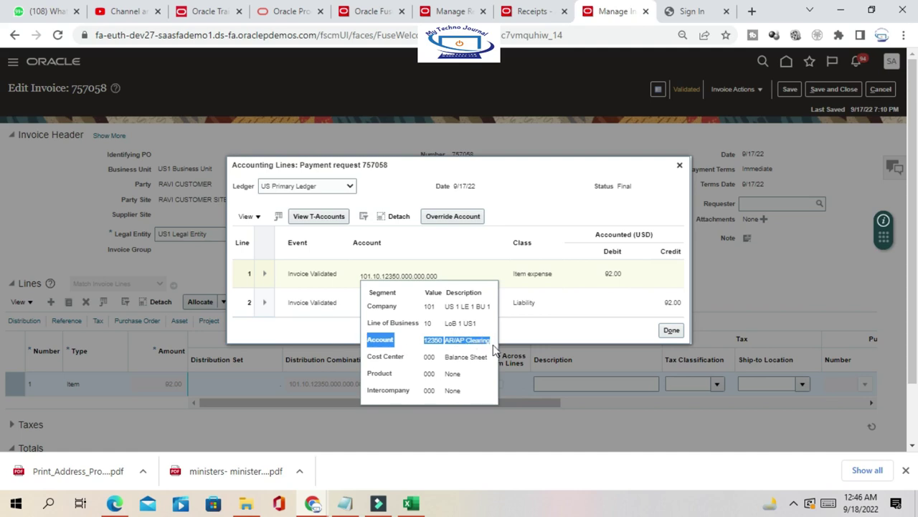
{"action": "left_click", "coordinate": [470, 355]}
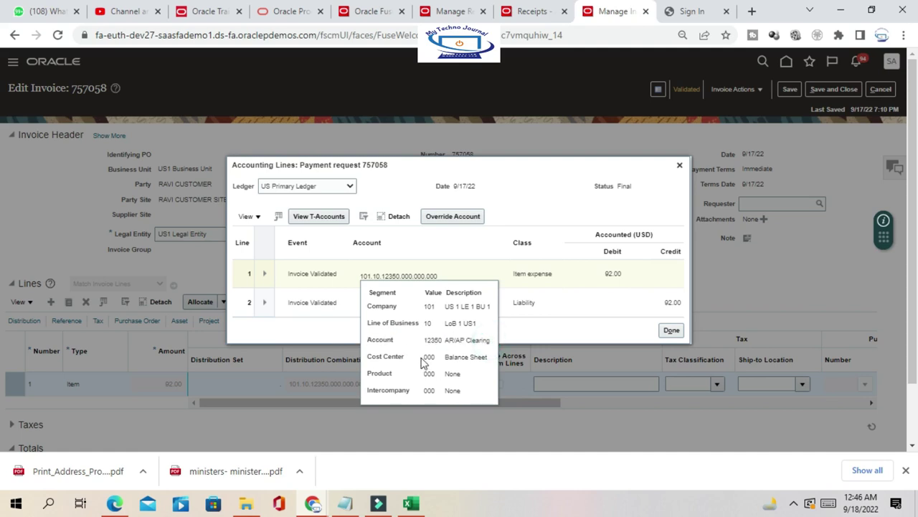
{"action": "left_click", "coordinate": [533, 222]}
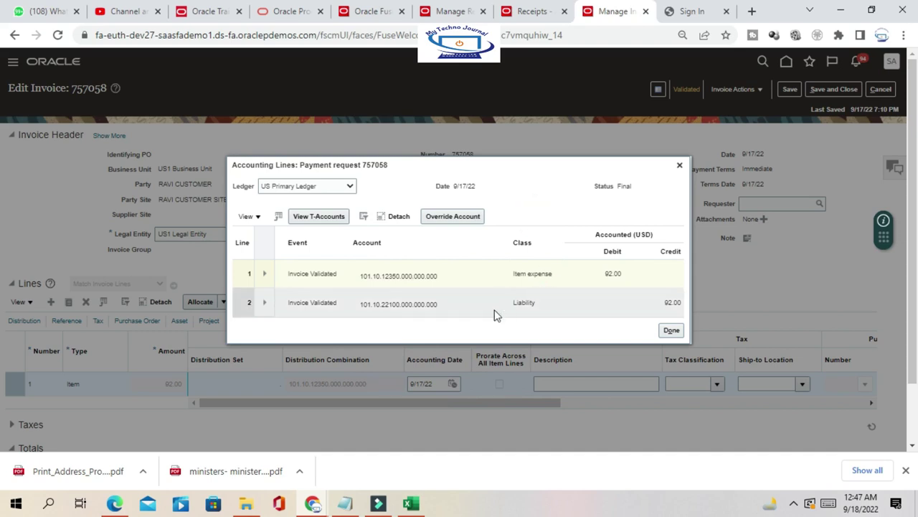
{"action": "left_click", "coordinate": [677, 334]}
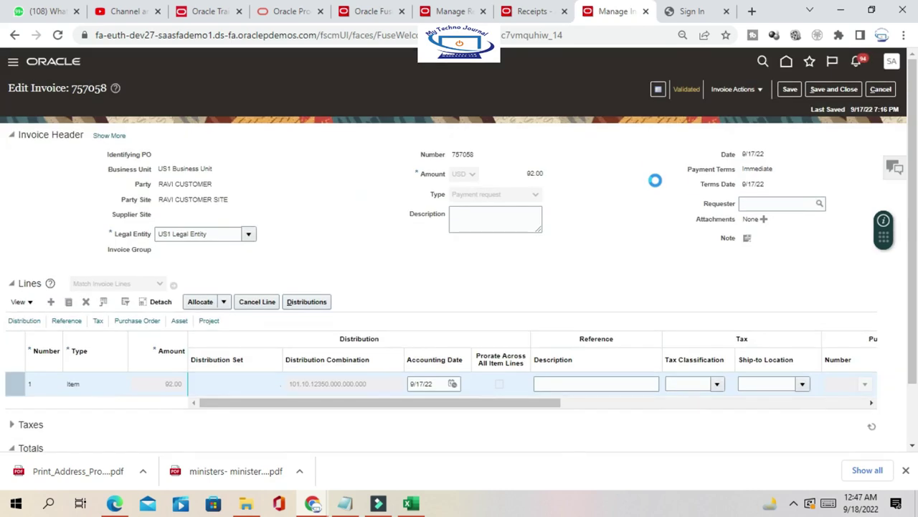
- Switch to Excel and select cell B10 in the Accounting section of the Refund sheet
{"action": "left_click", "coordinate": [410, 504]}
{"action": "left_click", "coordinate": [162, 310]}
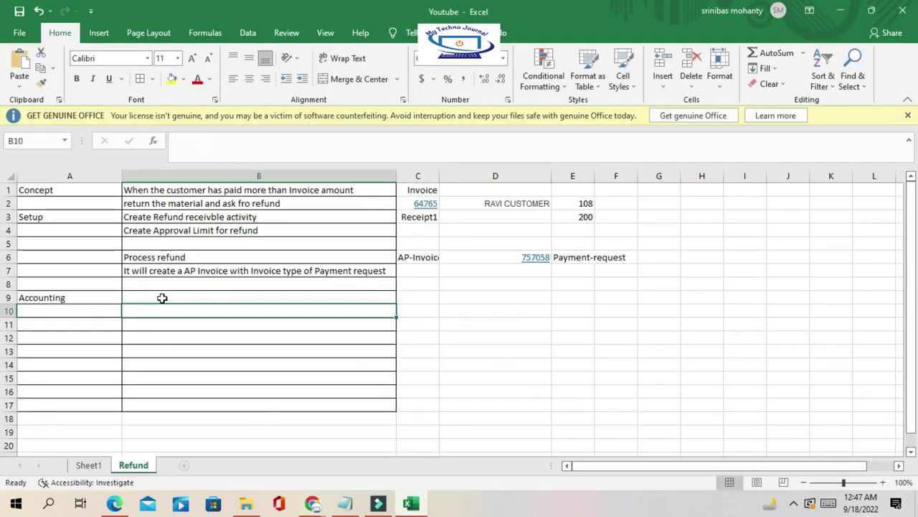